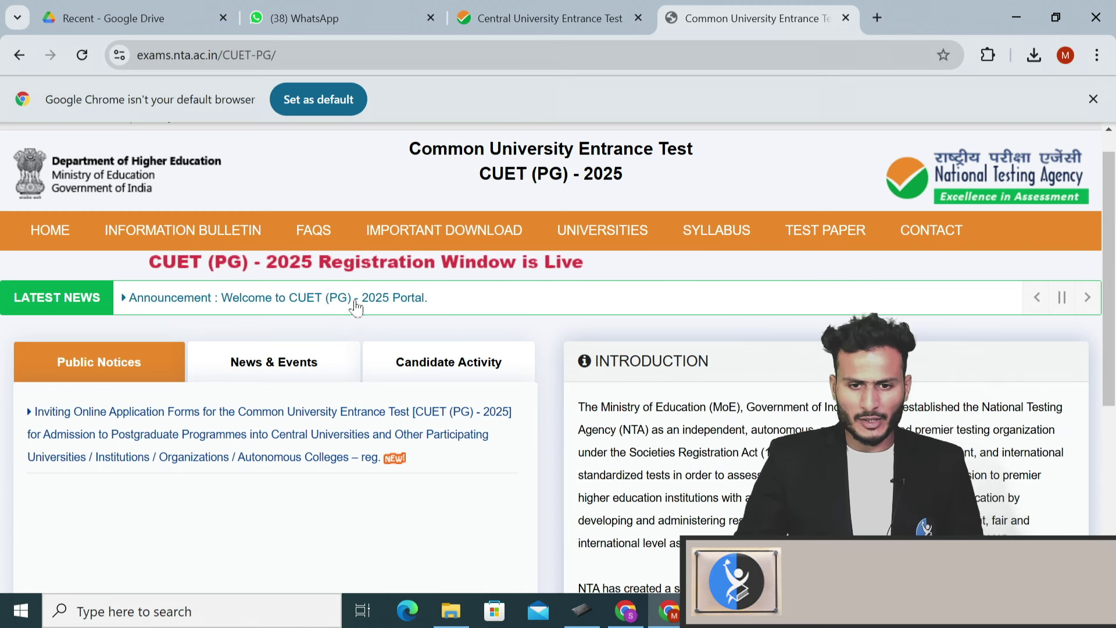
Step: Open the public notice inviting CUET (PG) - 2025 applications, skim its first pages, and return to the exam website
click(241, 438)
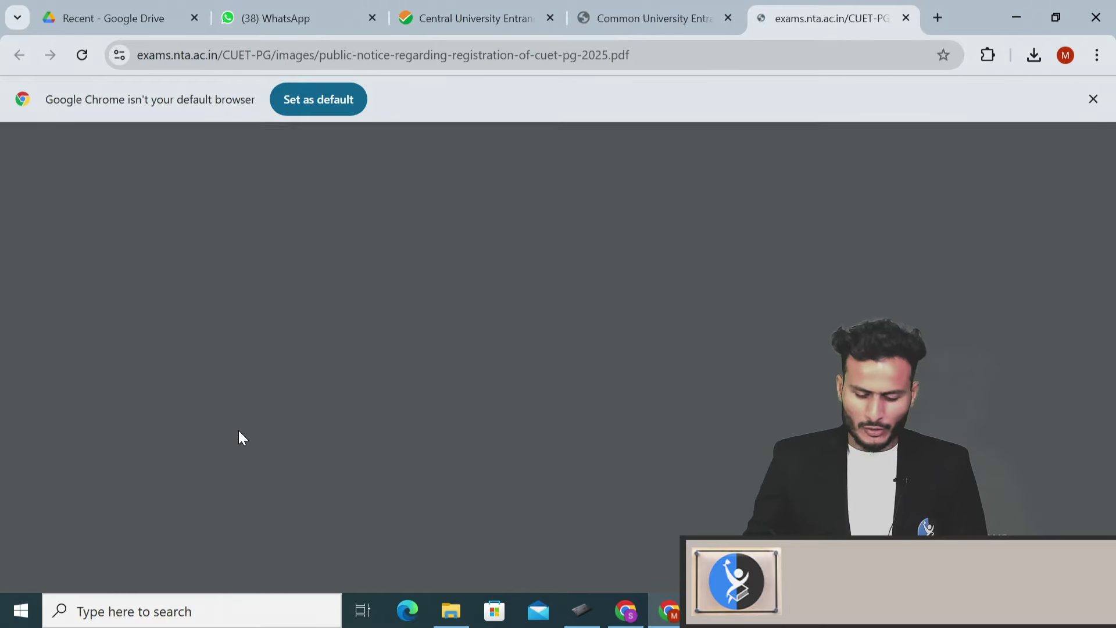
scroll(680, 349, down, 10)
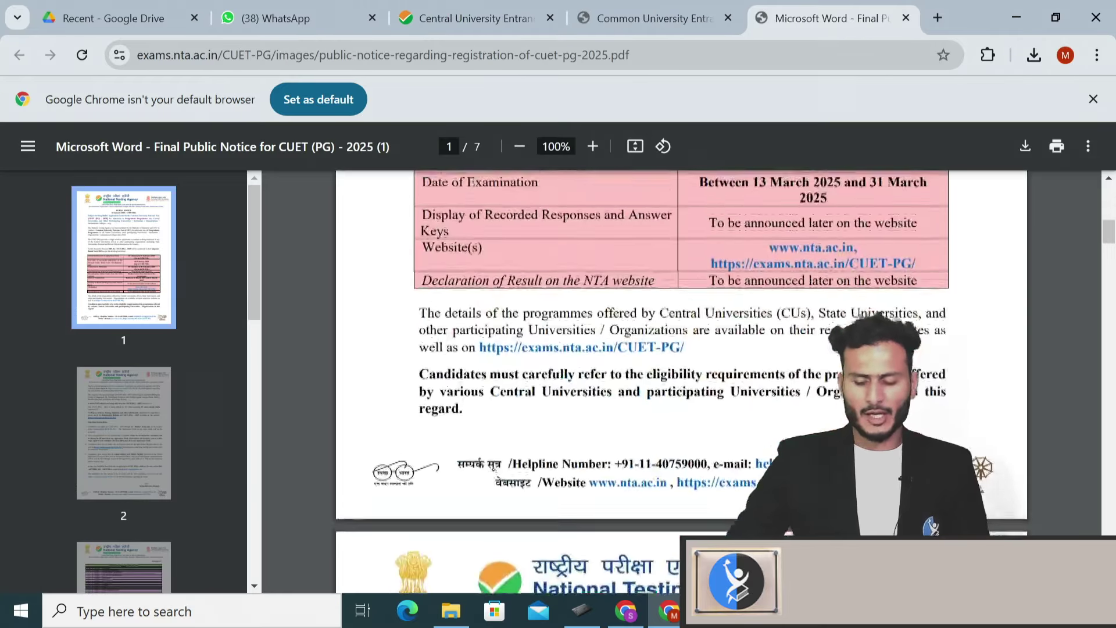
scroll(633, 333, down, 3)
click(636, 16)
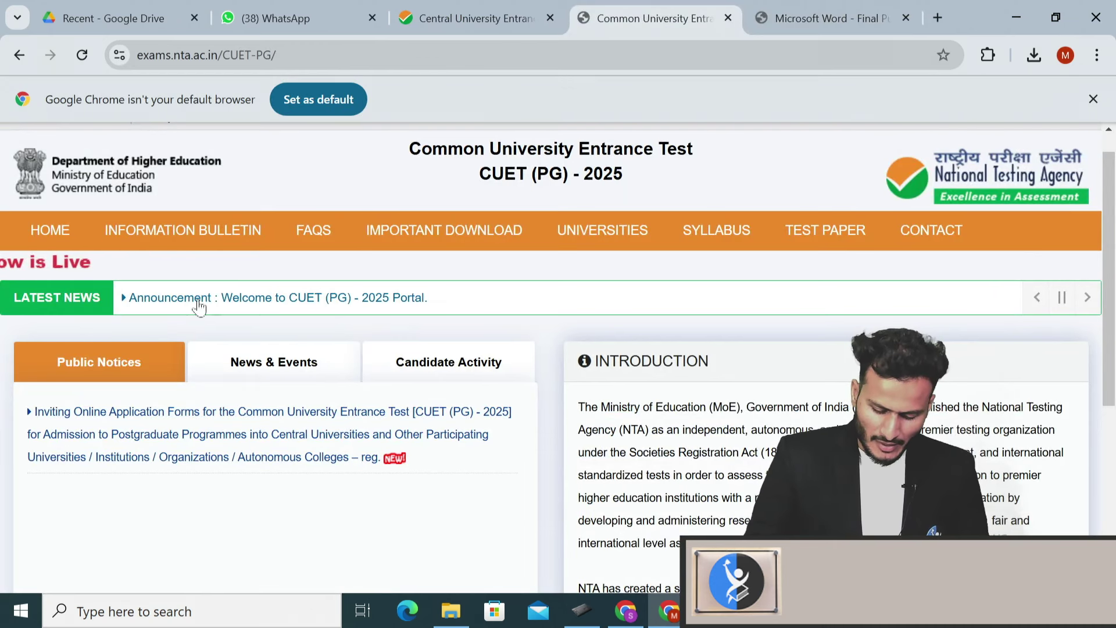
Step: Open the CUET (PG) - 2025 application portal from the welcome announcement and start registration as a new candidate
click(274, 300)
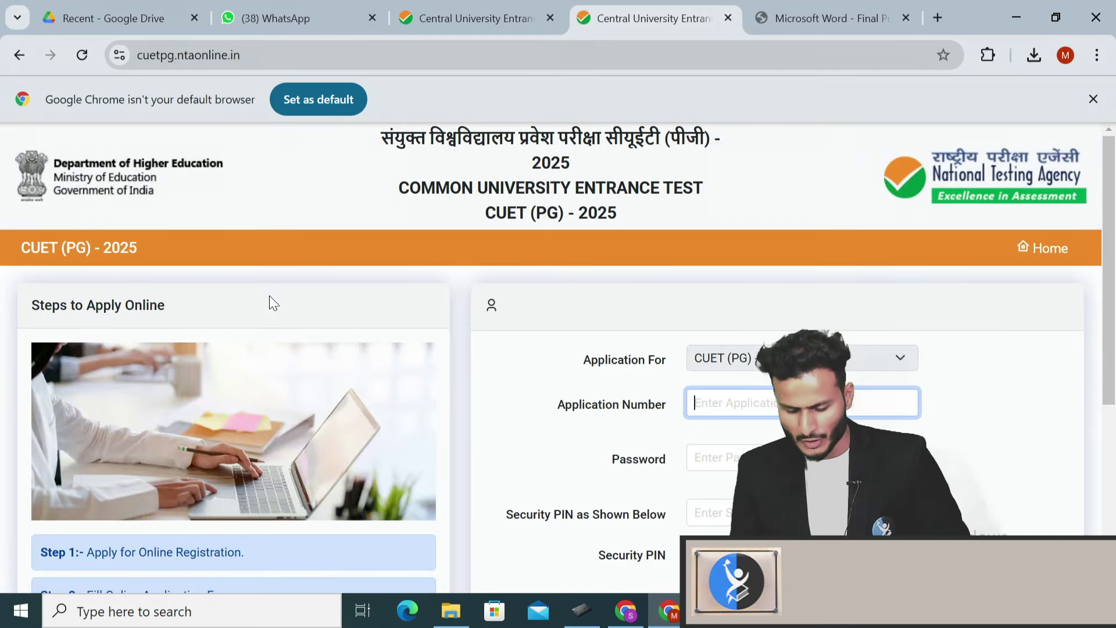
scroll(270, 297, down, 3)
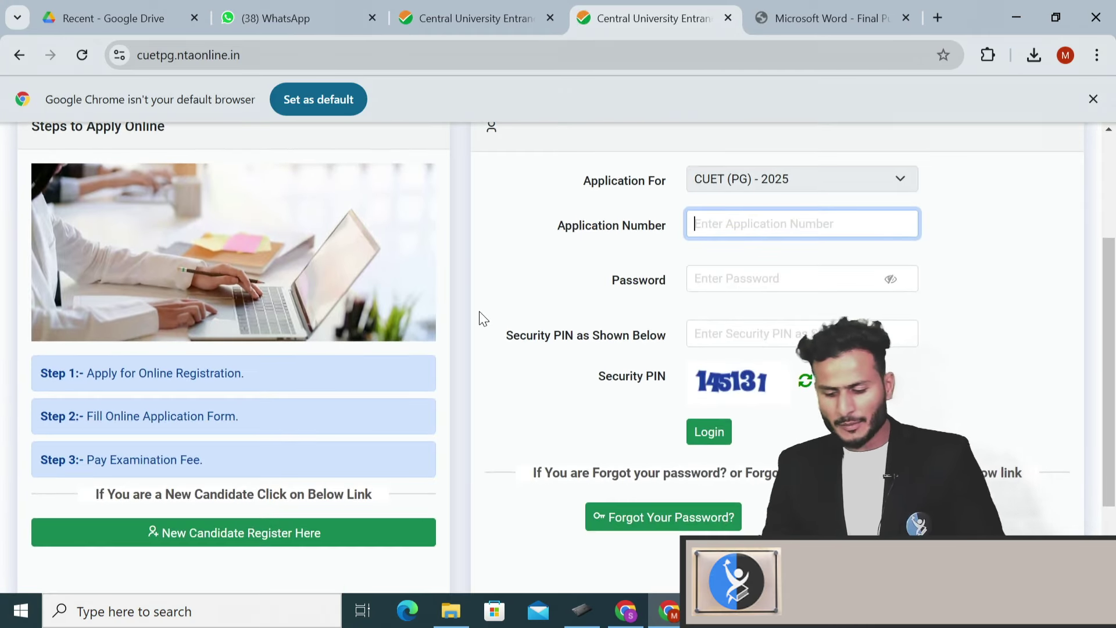
scroll(480, 314, down, 2)
scroll(470, 530, up, 3)
scroll(470, 530, up, 2)
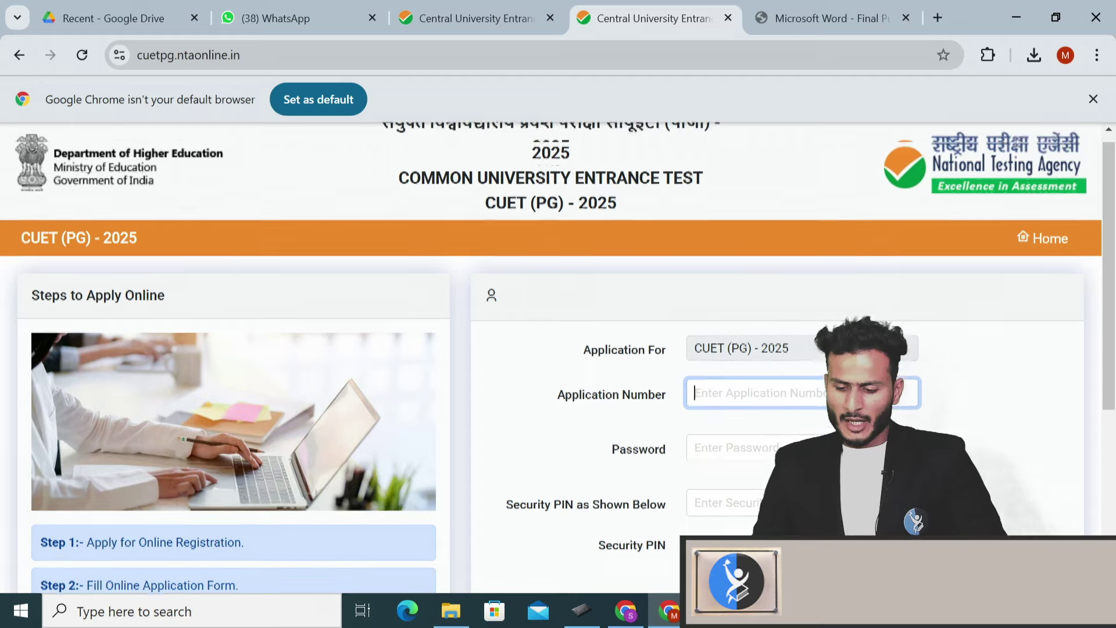
scroll(468, 406, down, 3)
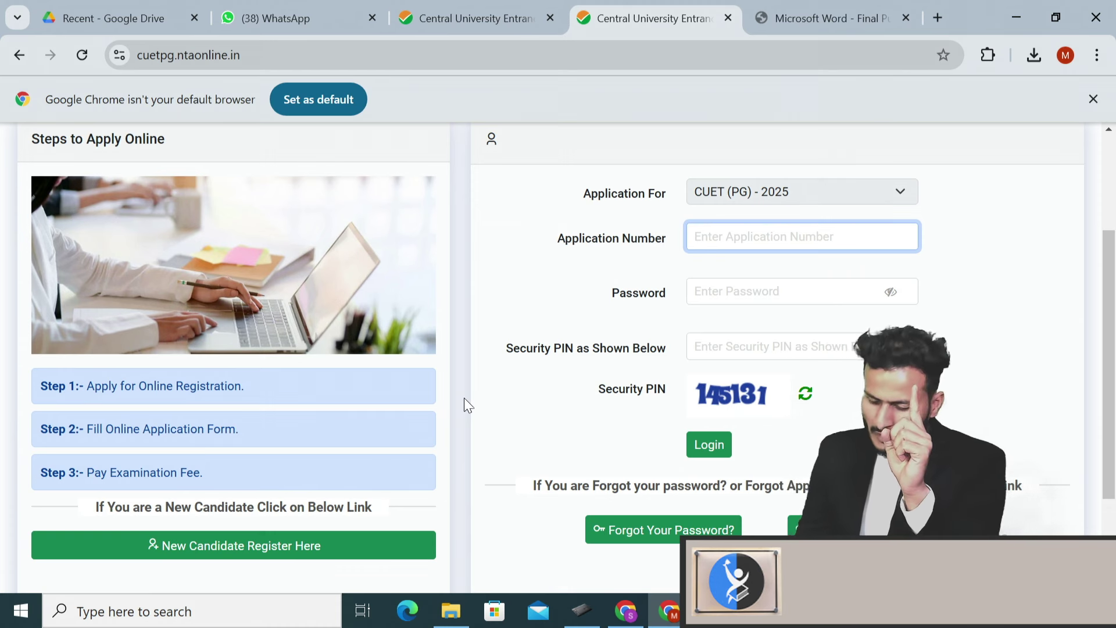
scroll(464, 397, up, 3)
scroll(463, 398, down, 4)
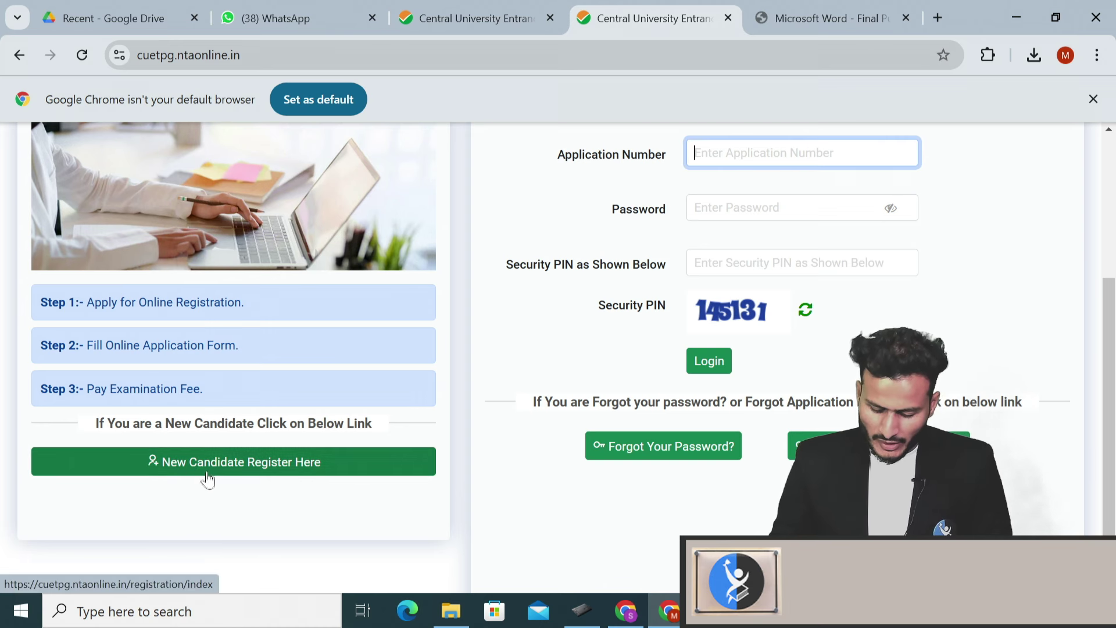
click(237, 472)
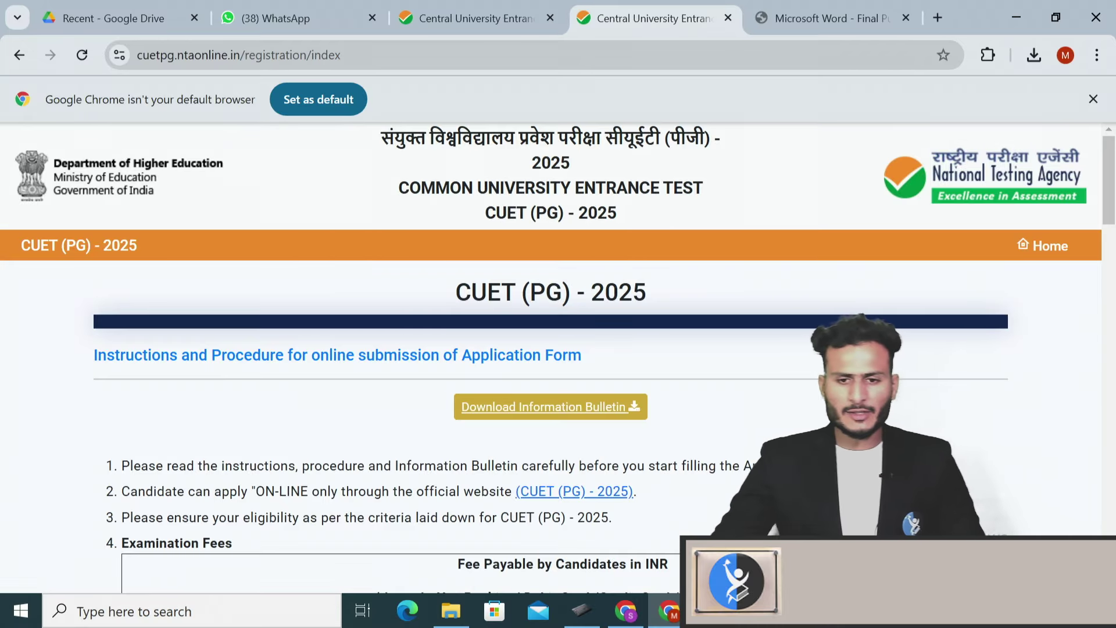
Step: Go through the fees and application instructions, accept the Information Bulletin declaration, and proceed to login and identification
scroll(552, 357, down, 2)
scroll(551, 358, up, 2)
scroll(682, 274, down, 3)
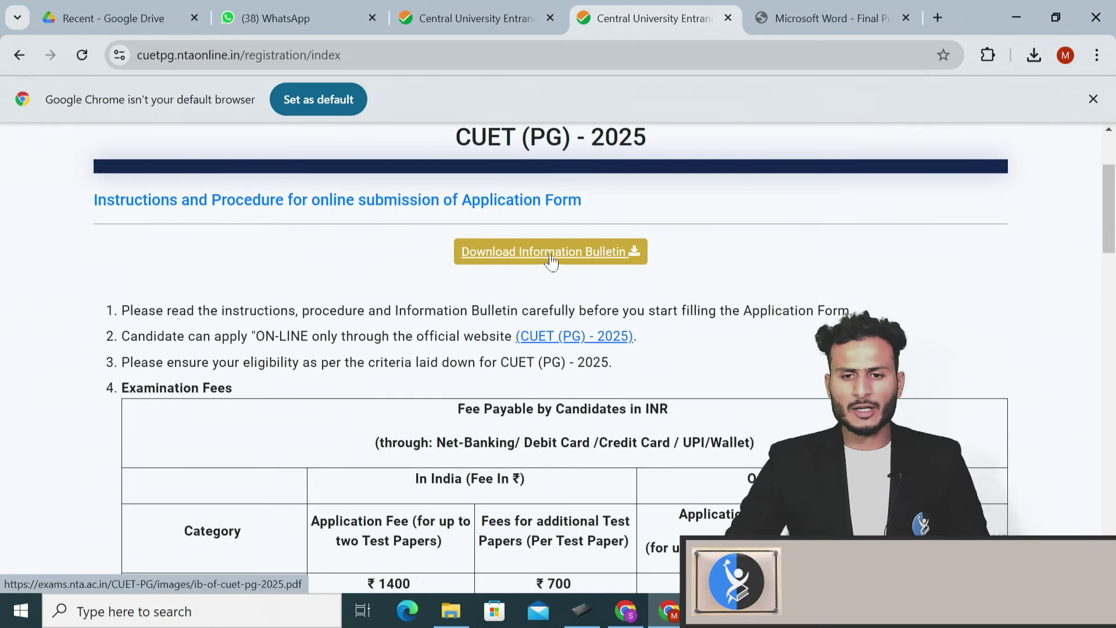
scroll(521, 362, down, 4)
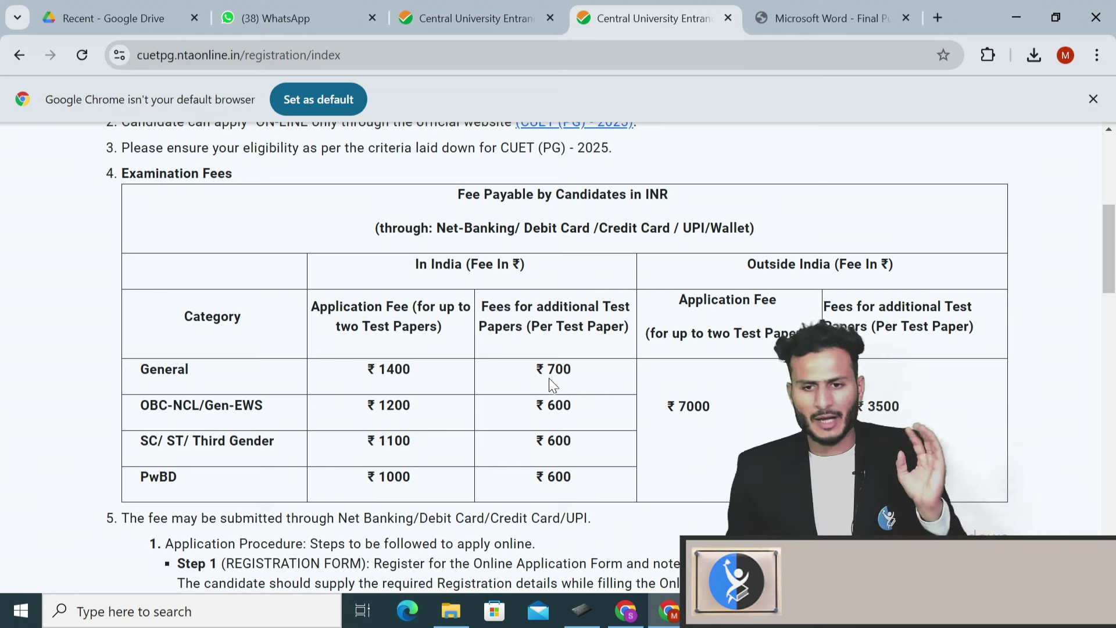
scroll(548, 378, down, 5)
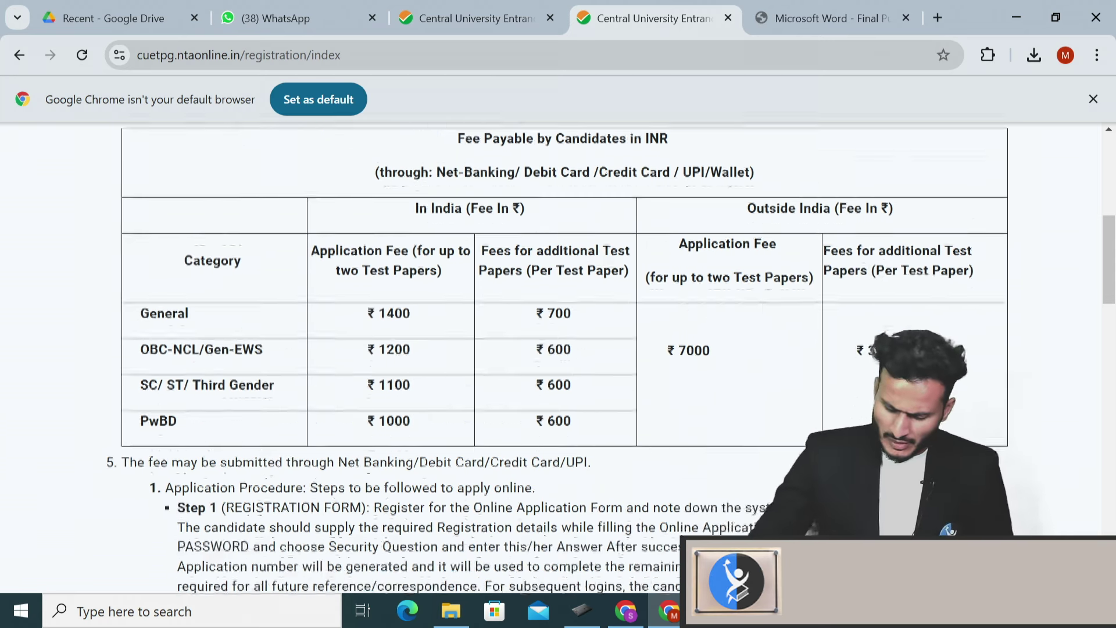
scroll(459, 419, down, 2)
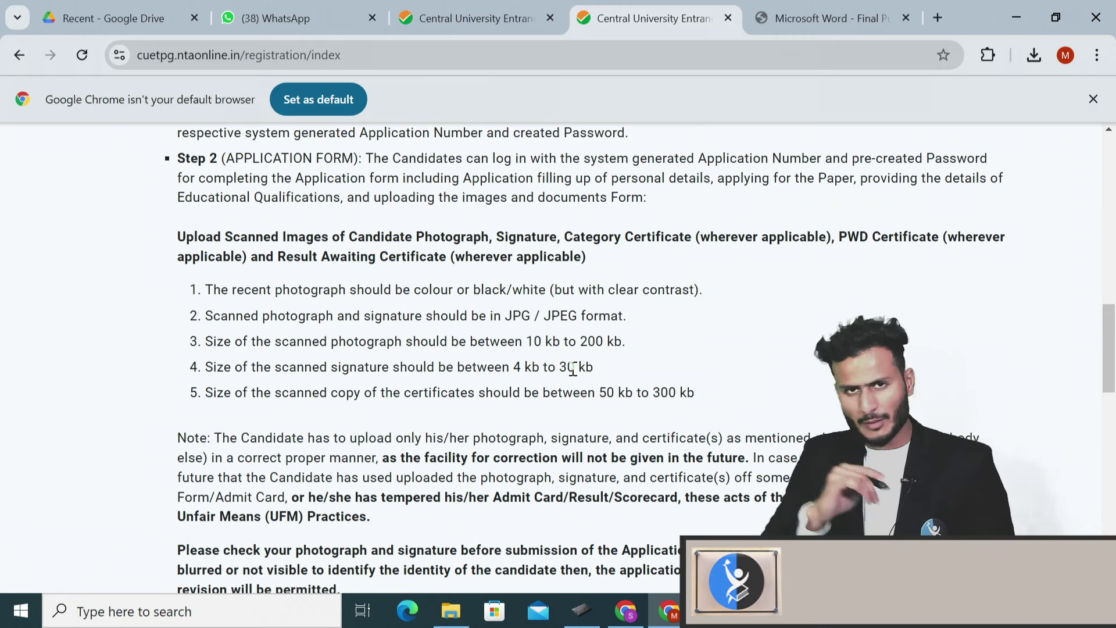
scroll(573, 368, down, 15)
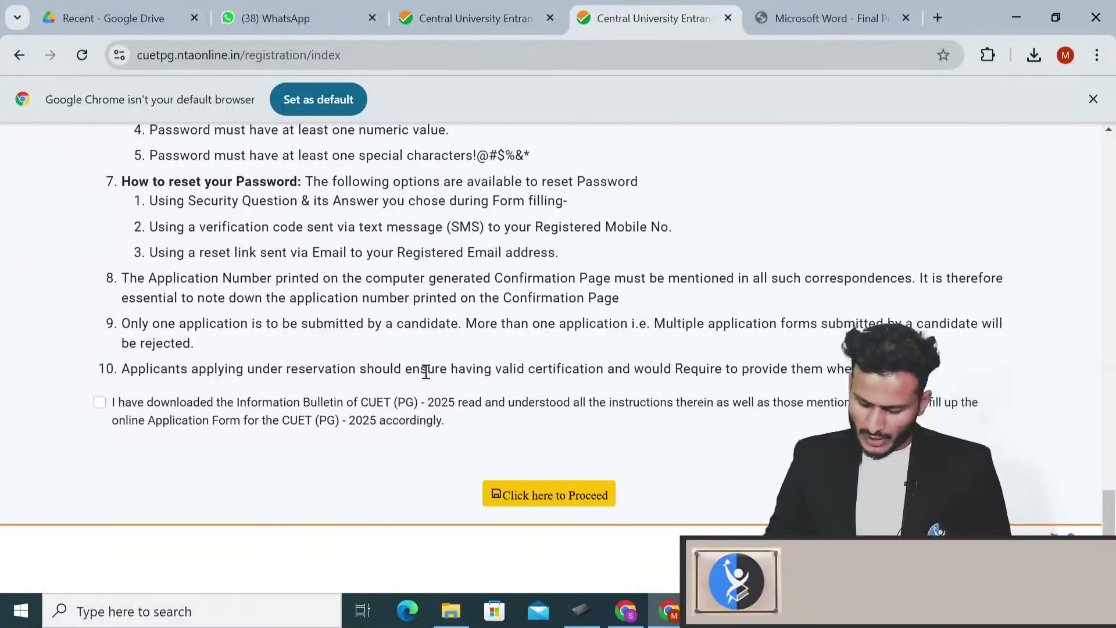
click(558, 499)
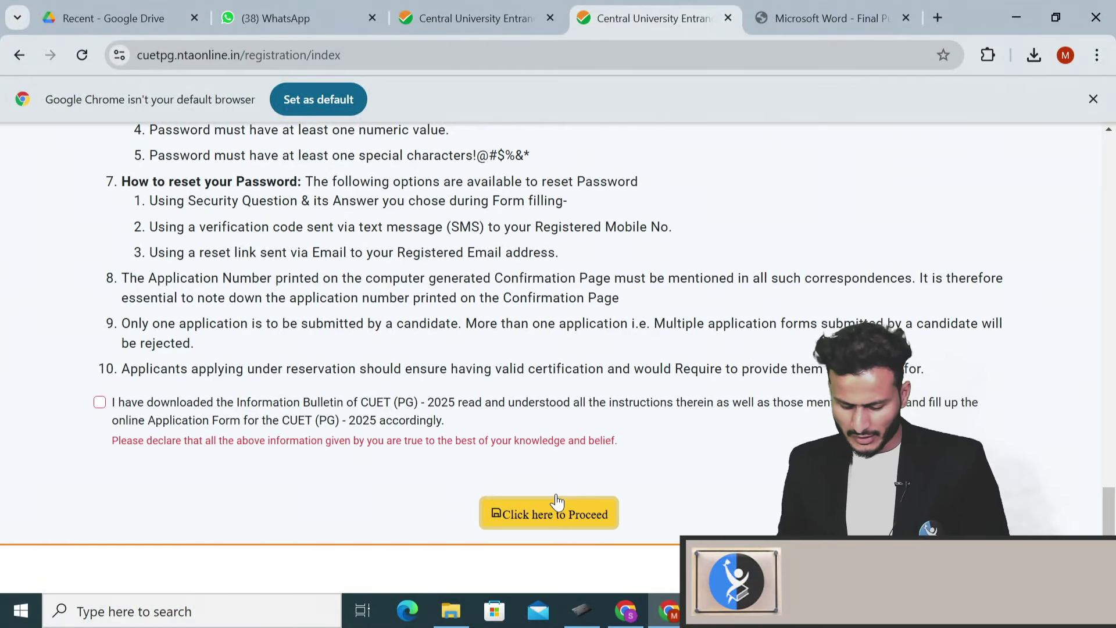
click(97, 403)
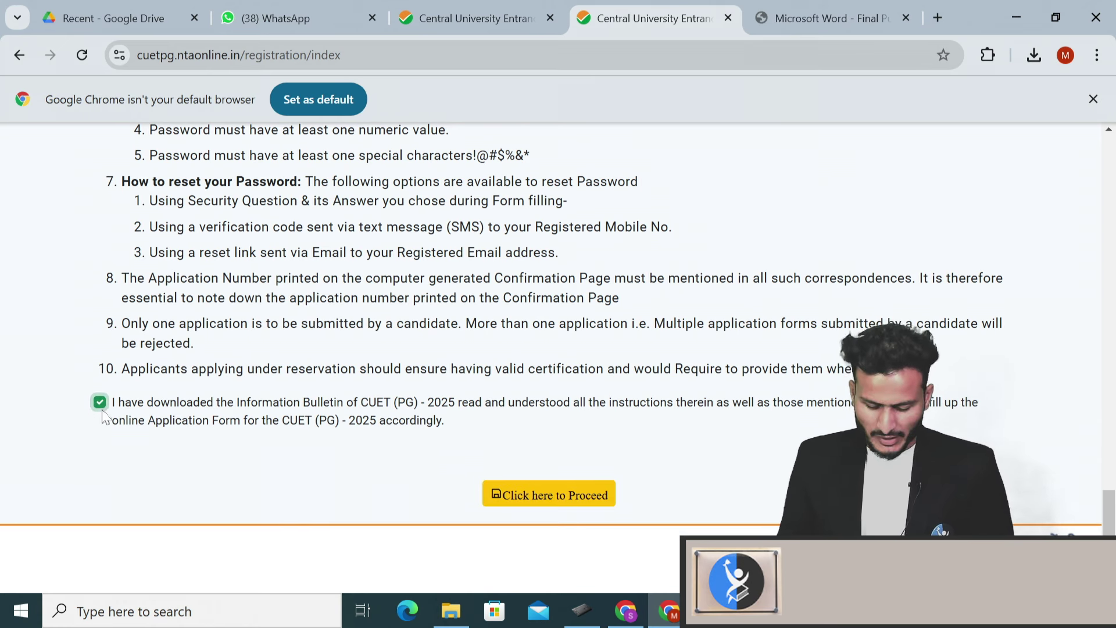
click(560, 497)
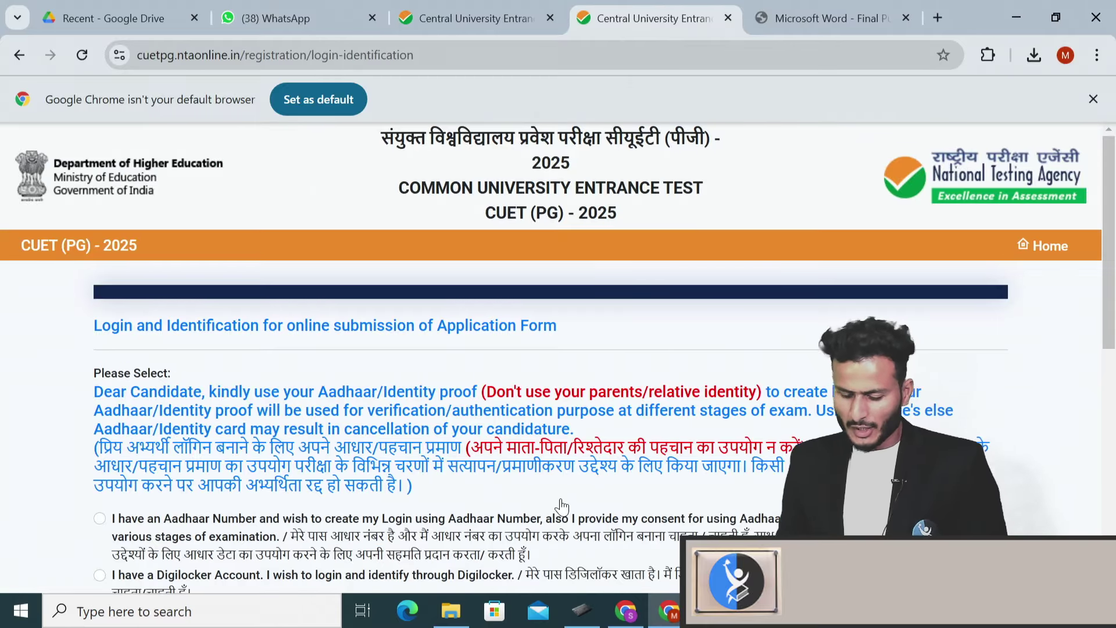
Step: Choose to create the login using an Aadhaar Number and activate the Aadhaar Number field for entry
scroll(551, 357, down, 6)
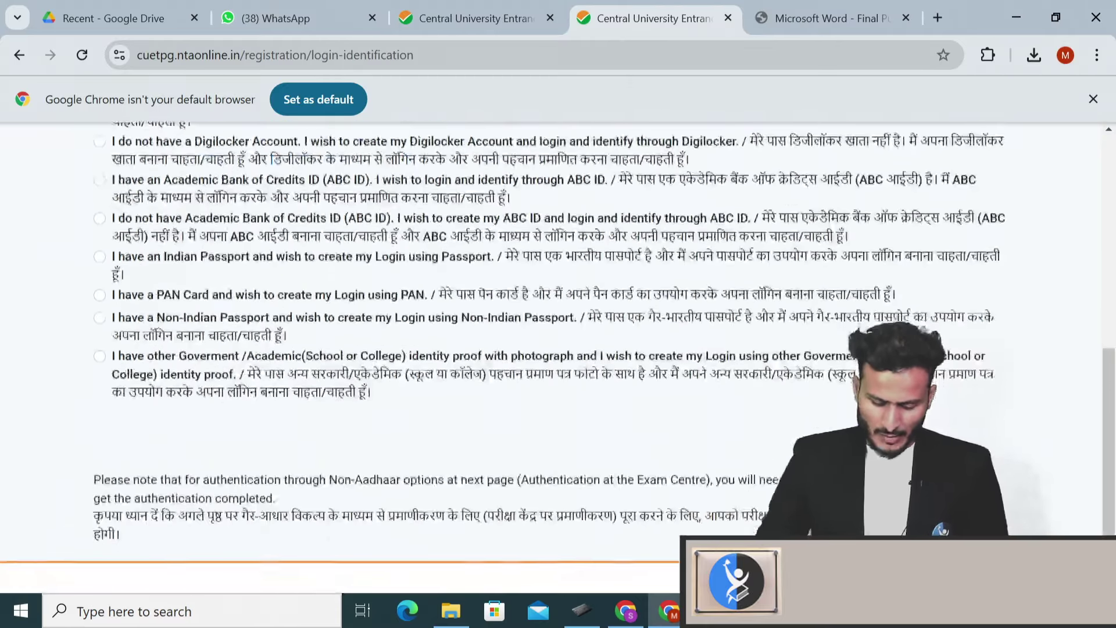
scroll(551, 358, up, 1)
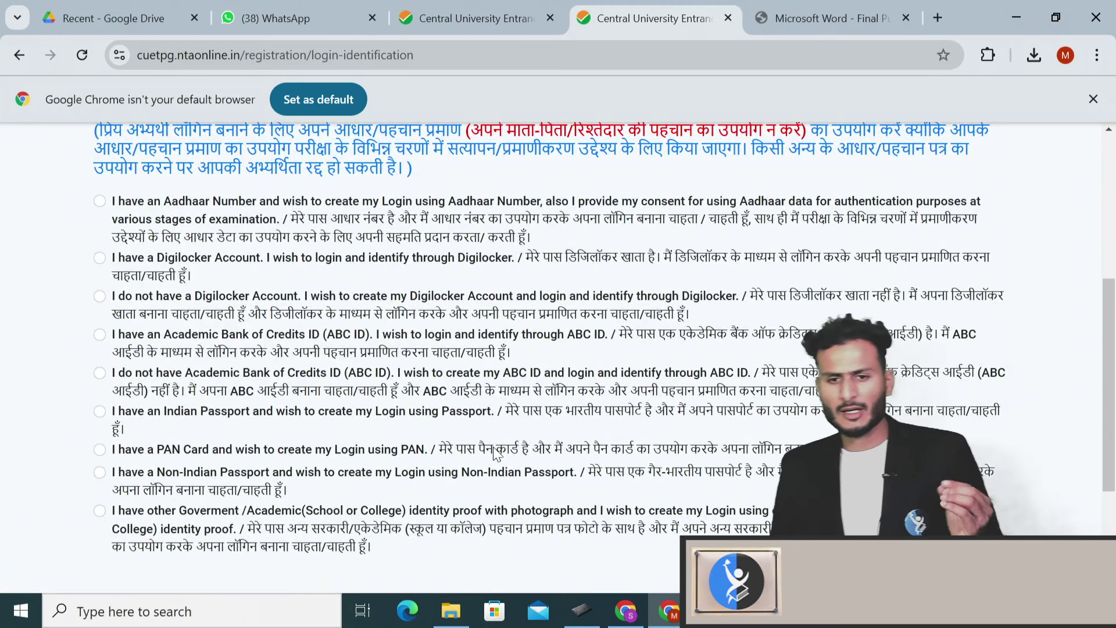
click(100, 202)
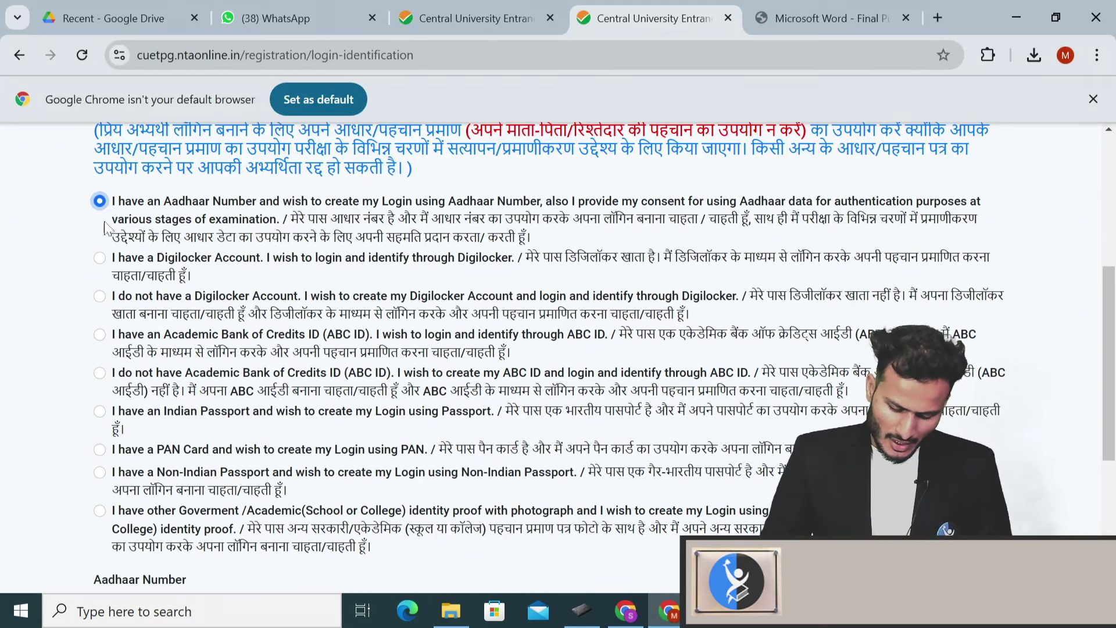
click(100, 257)
click(99, 296)
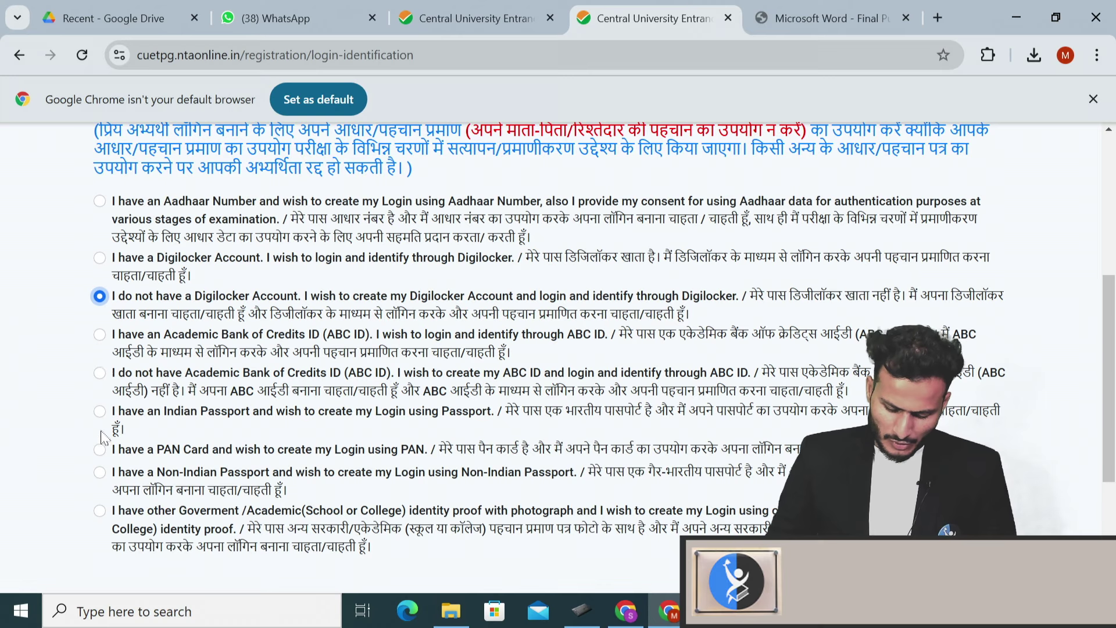
click(99, 201)
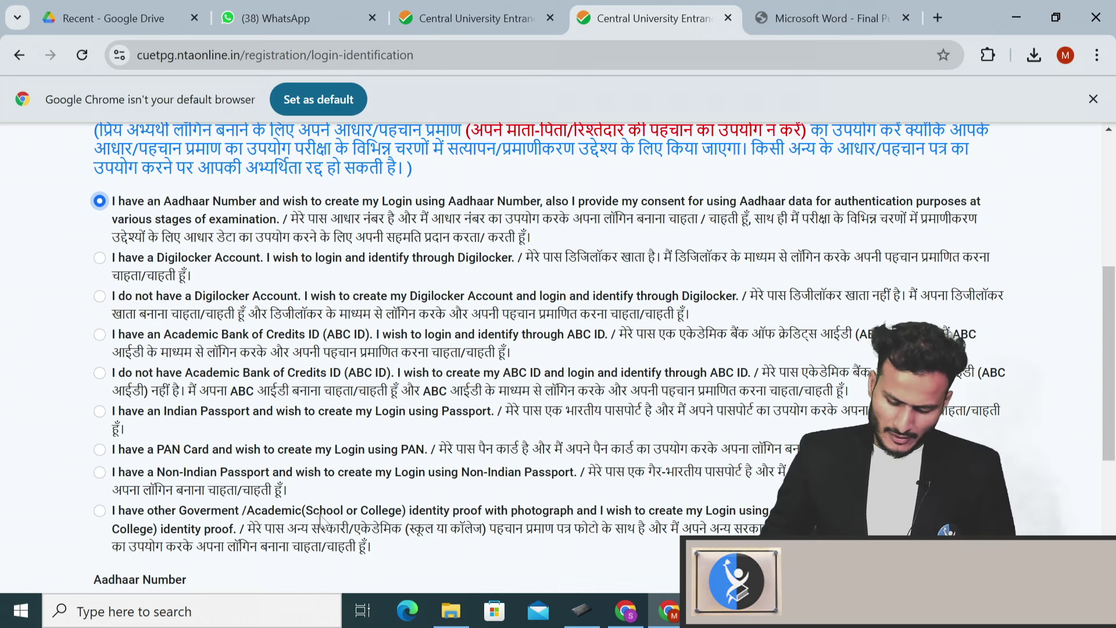
scroll(322, 519, down, 4)
click(177, 375)
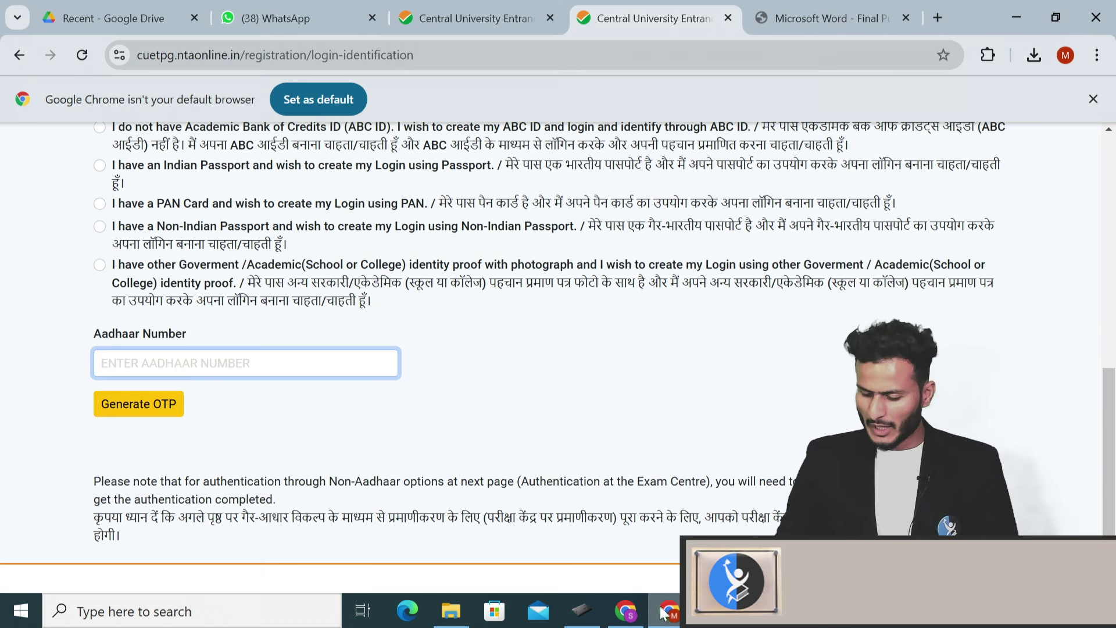
Step: Switch to the "How To" presentation in PowerPoint and start its slide show
click(712, 612)
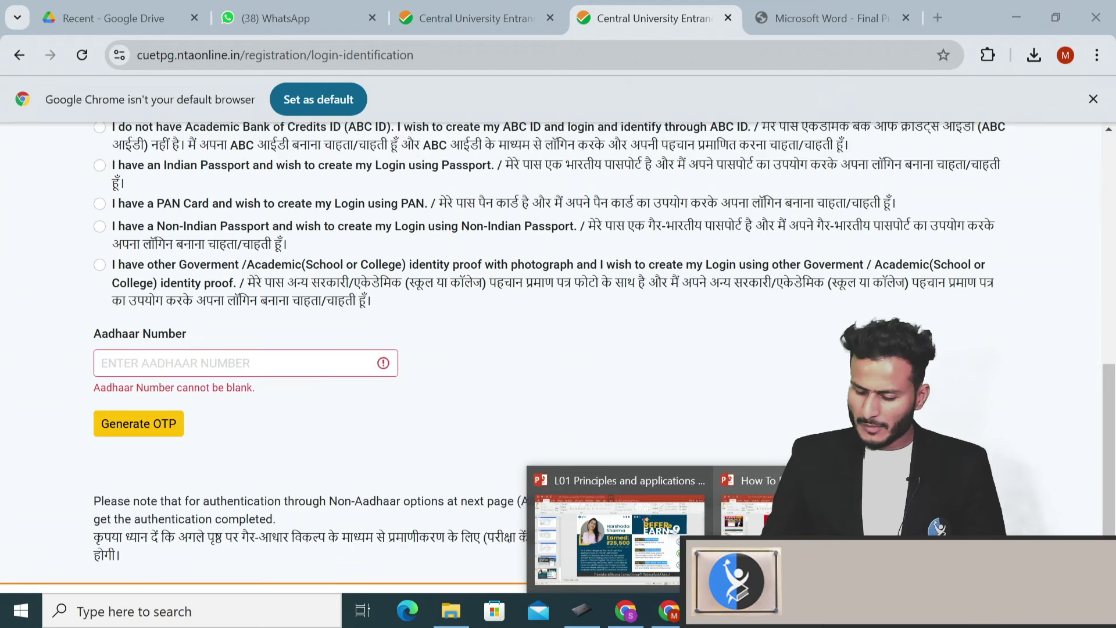
click(806, 538)
key(F5)
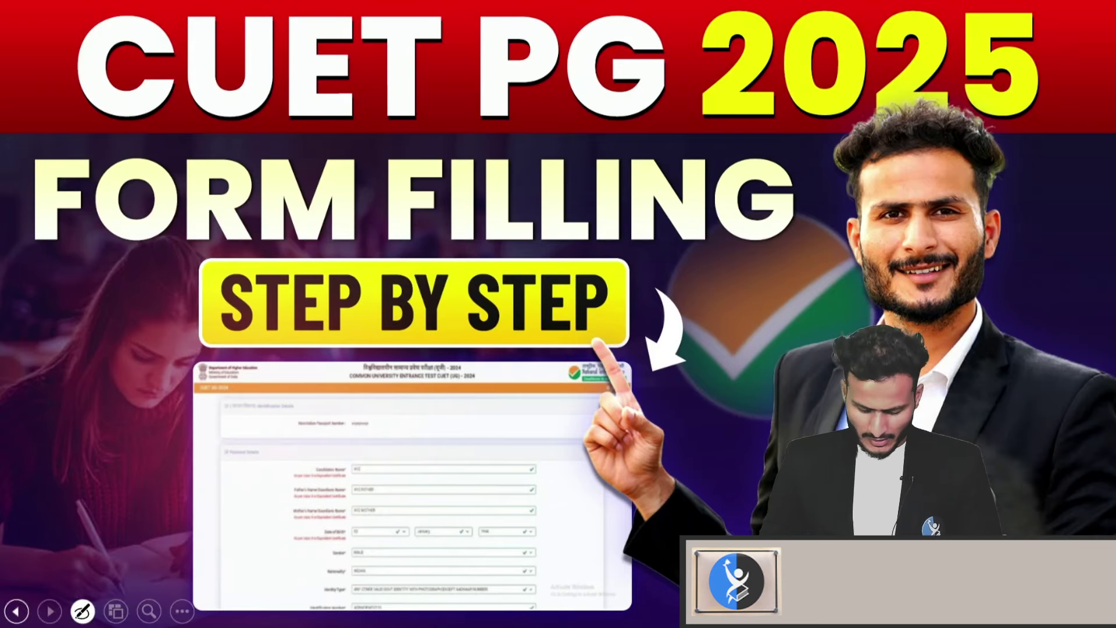
Step: Page through the slides of the portal and instructions to the one showing Aadhaar Details and Personal Details
click(50, 611)
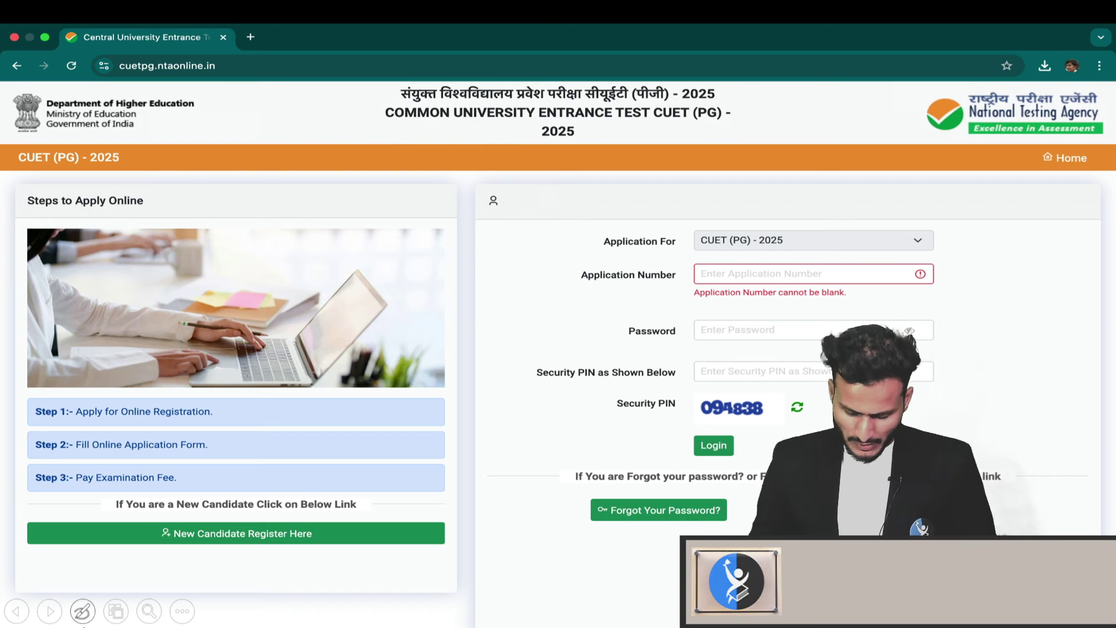
click(50, 612)
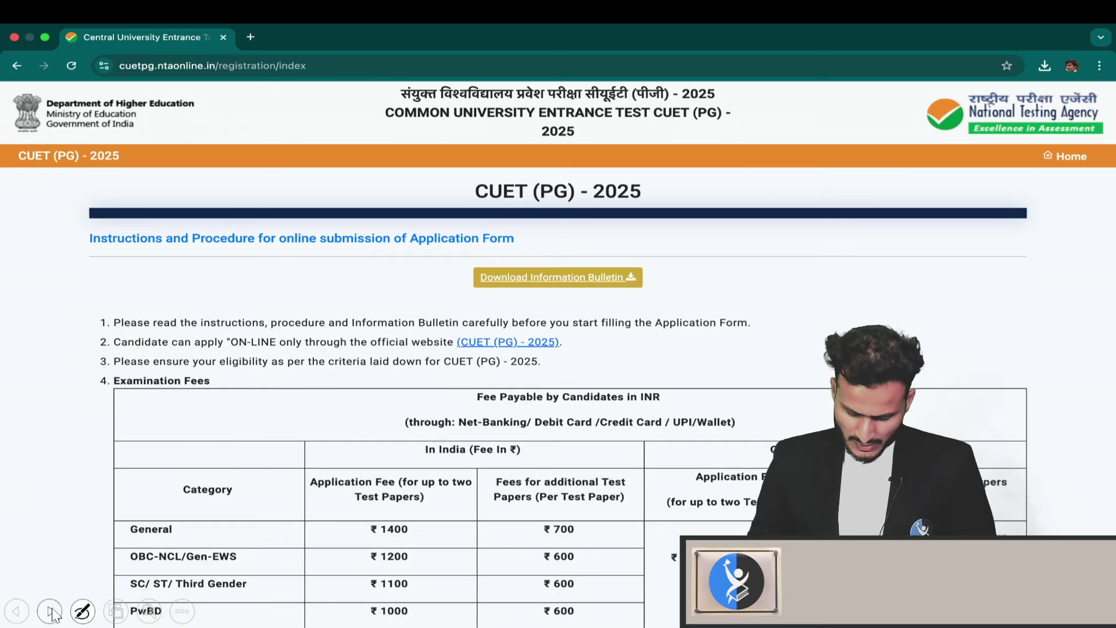
click(50, 612)
click(50, 611)
click(51, 612)
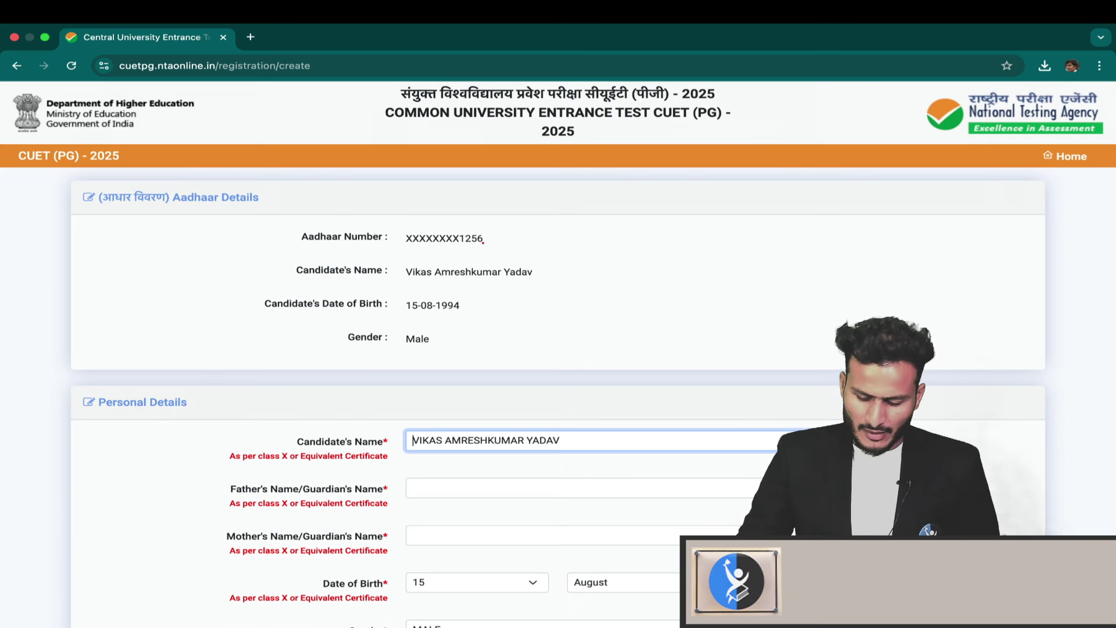
click(16, 611)
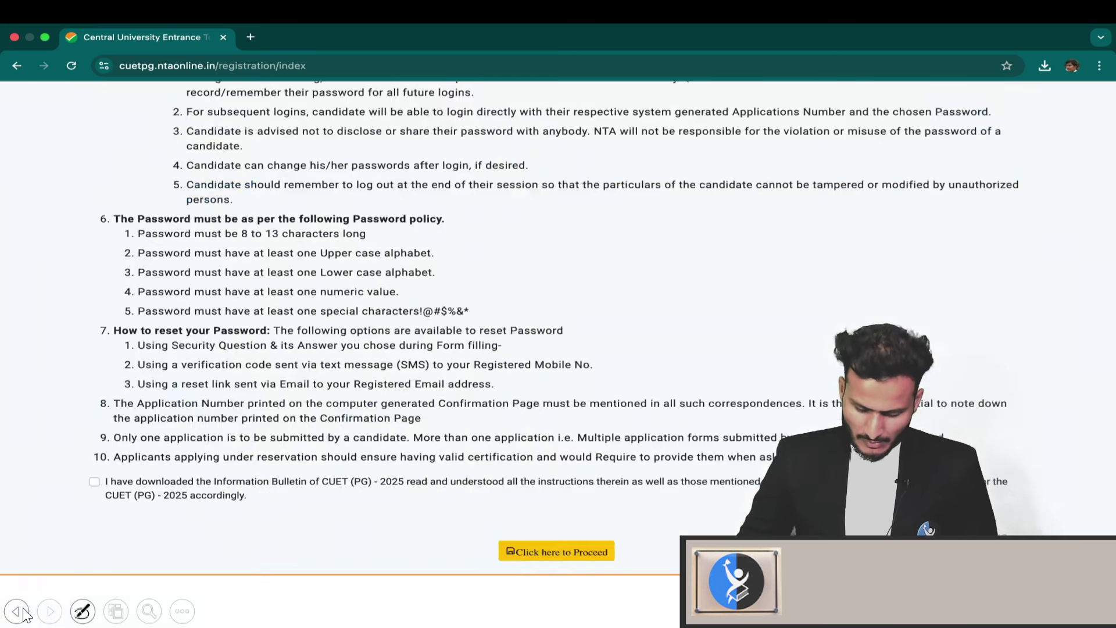
click(49, 611)
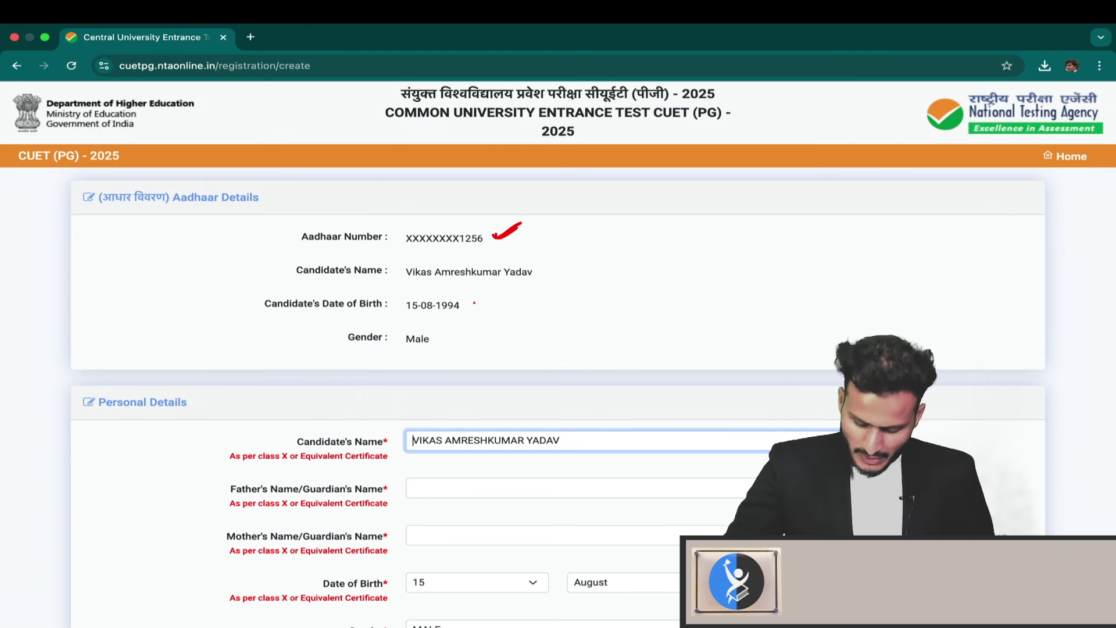
Step: Mark the date of birth, gender, Personal Details heading and Candidate's Name with the red pen, and advance one slide
drag(477, 306, 493, 294)
drag(447, 335, 463, 329)
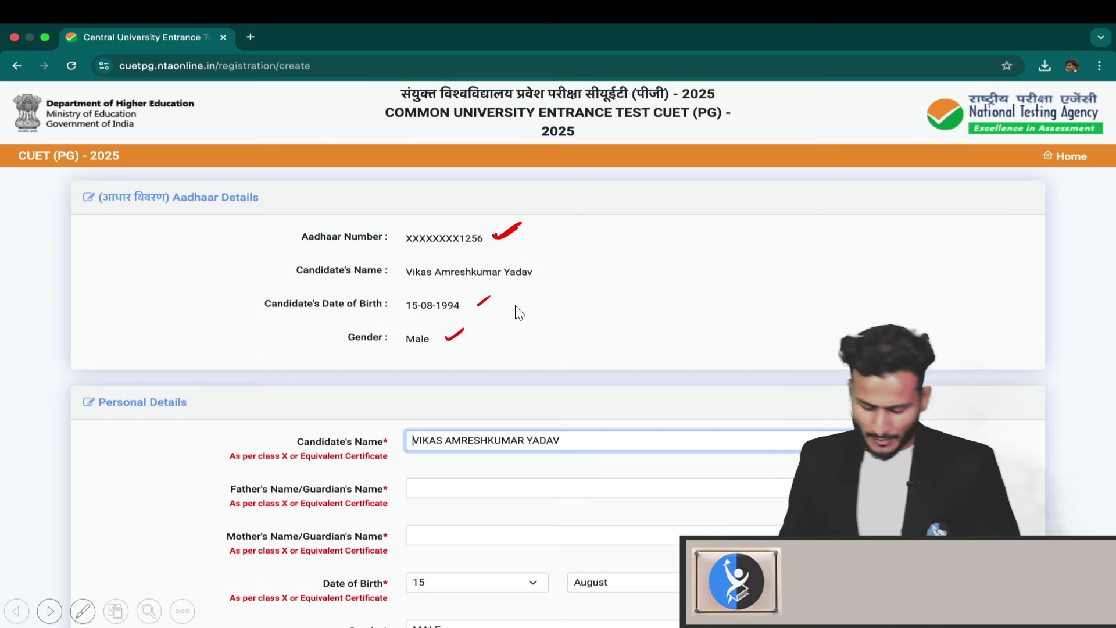
drag(200, 400, 223, 393)
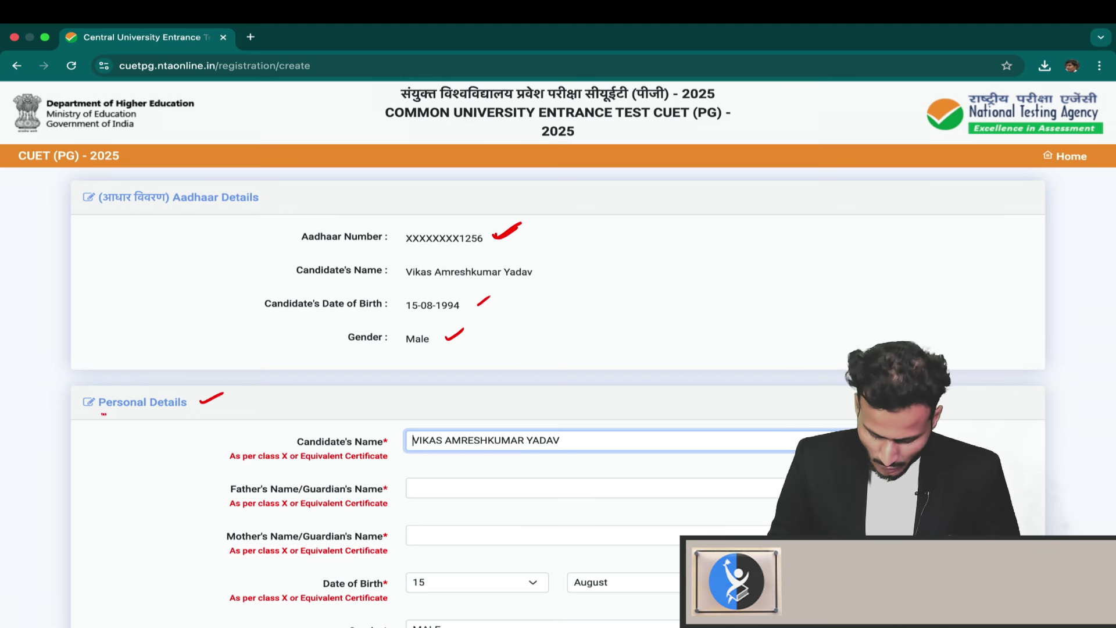
drag(104, 414, 189, 411)
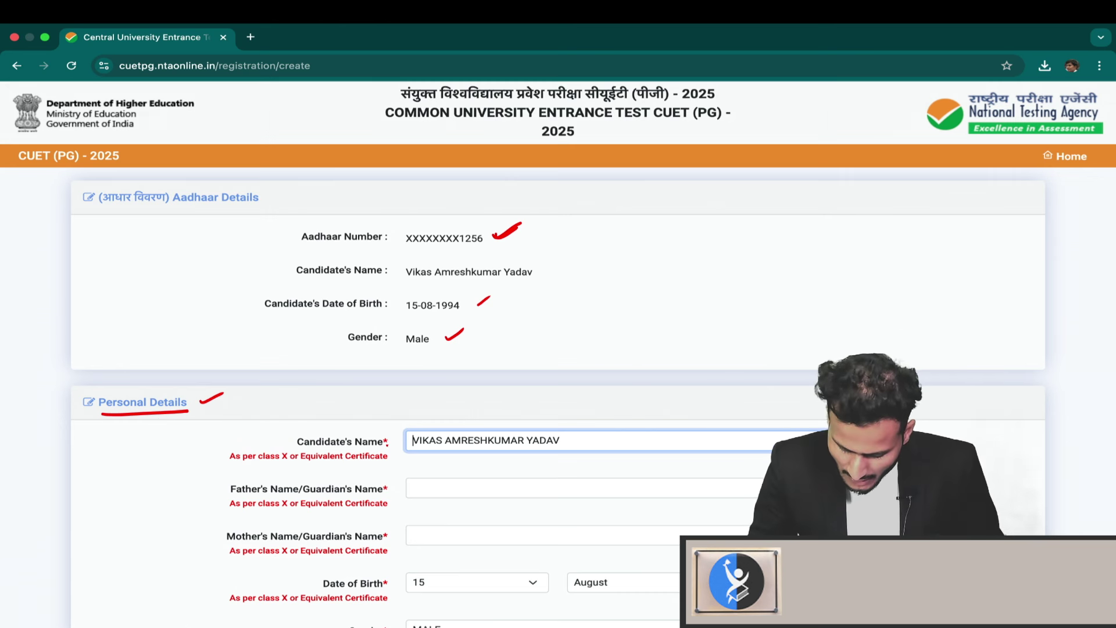
drag(391, 437, 402, 433)
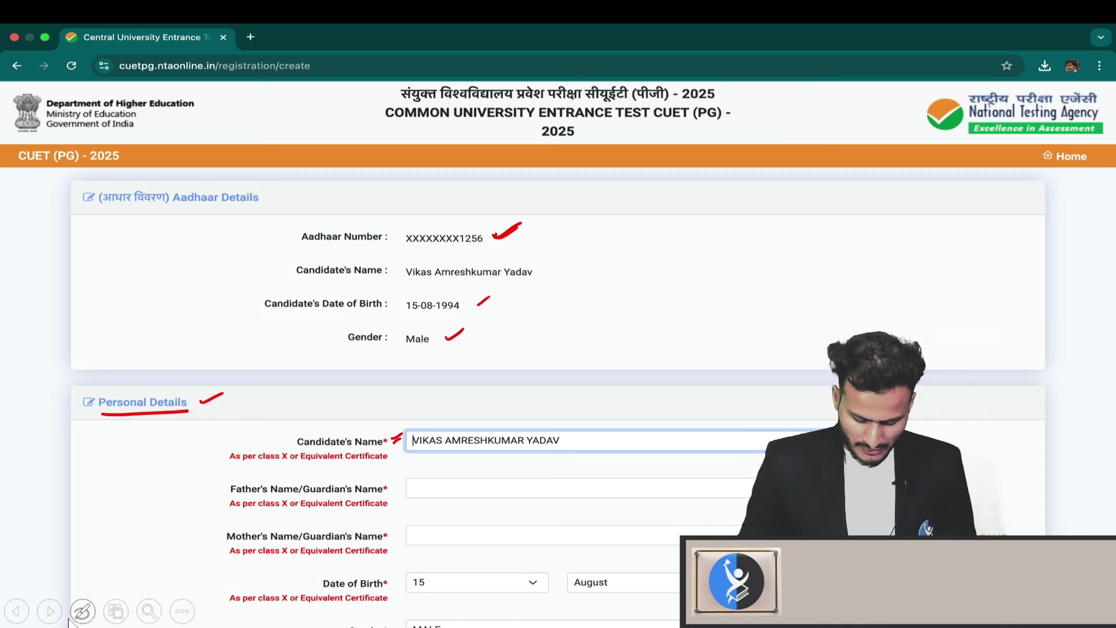
click(49, 614)
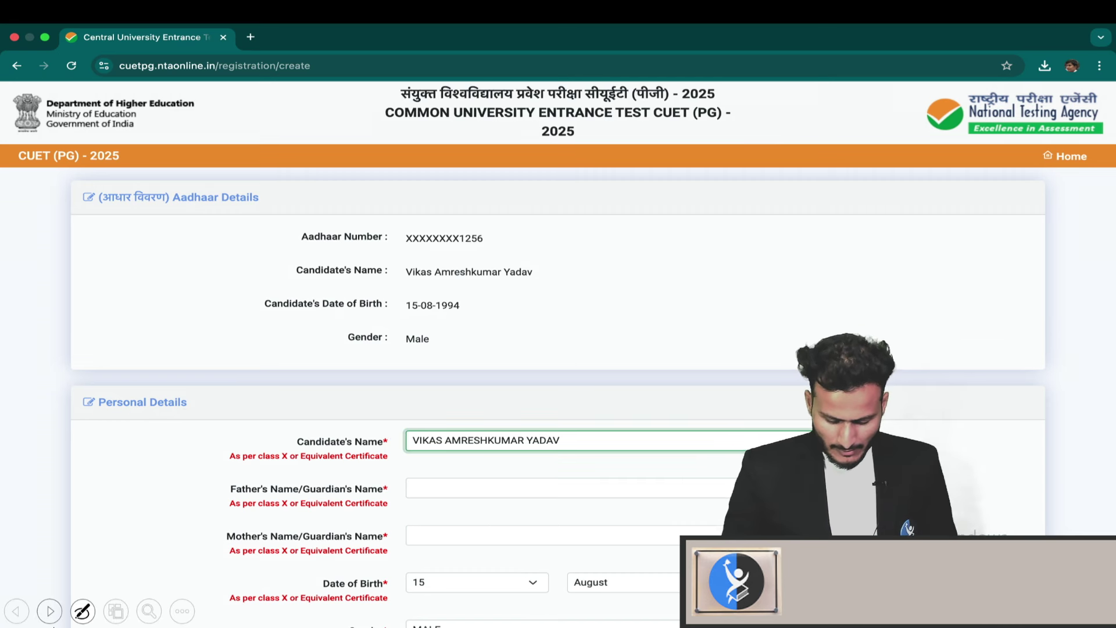
Step: Advance to the Present Address slide and underline Nationality, Identity Type and the identification number with the red pen
click(51, 612)
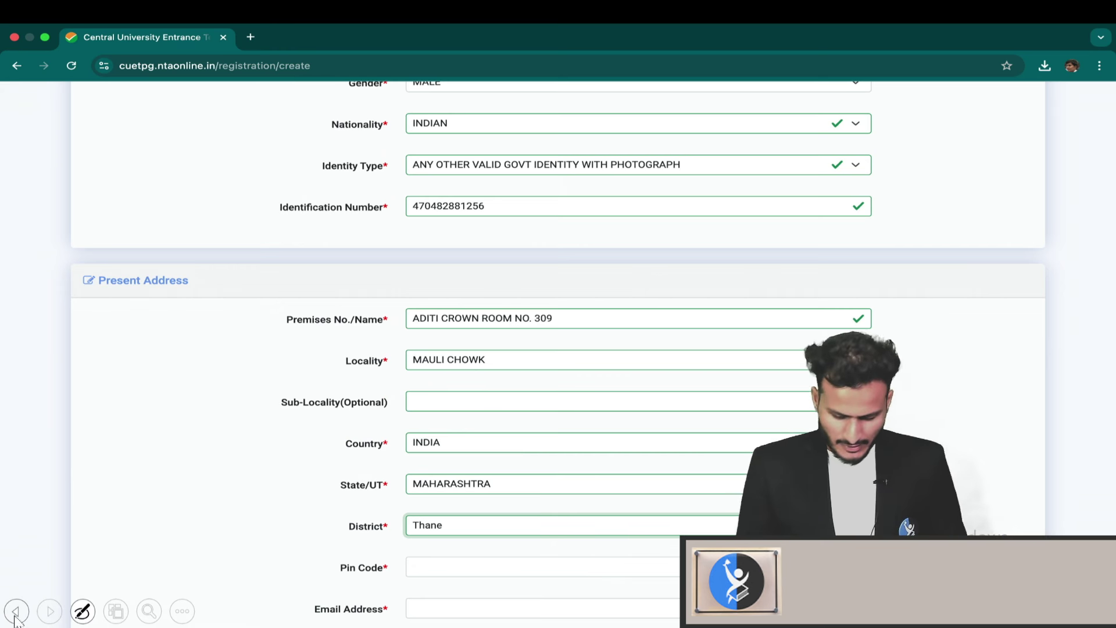
click(18, 612)
click(50, 611)
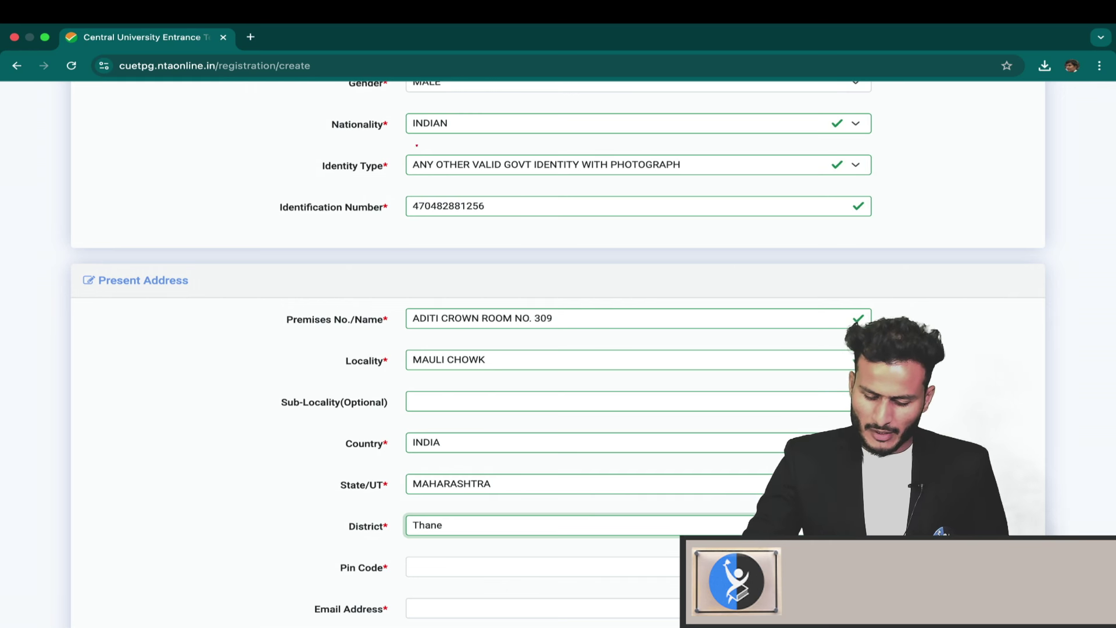
drag(343, 140, 391, 138)
drag(332, 182, 376, 183)
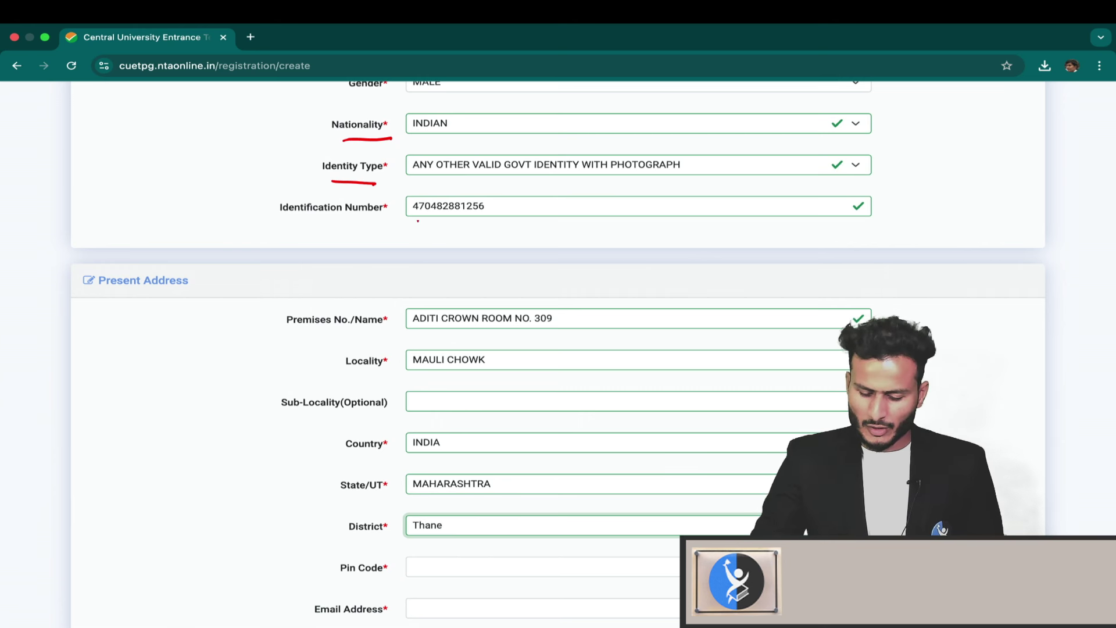
drag(411, 219, 495, 221)
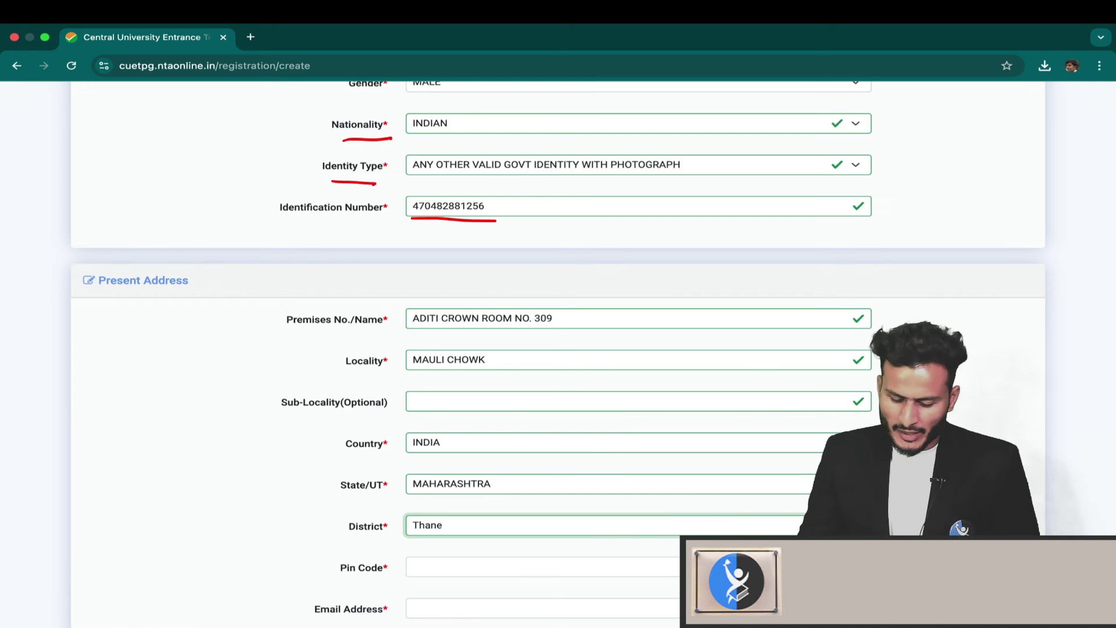
Step: Underline the Present Address heading and its Premises, Locality, Country, State/UT, District, Pin Code and Email Address labels in red
drag(95, 294, 194, 296)
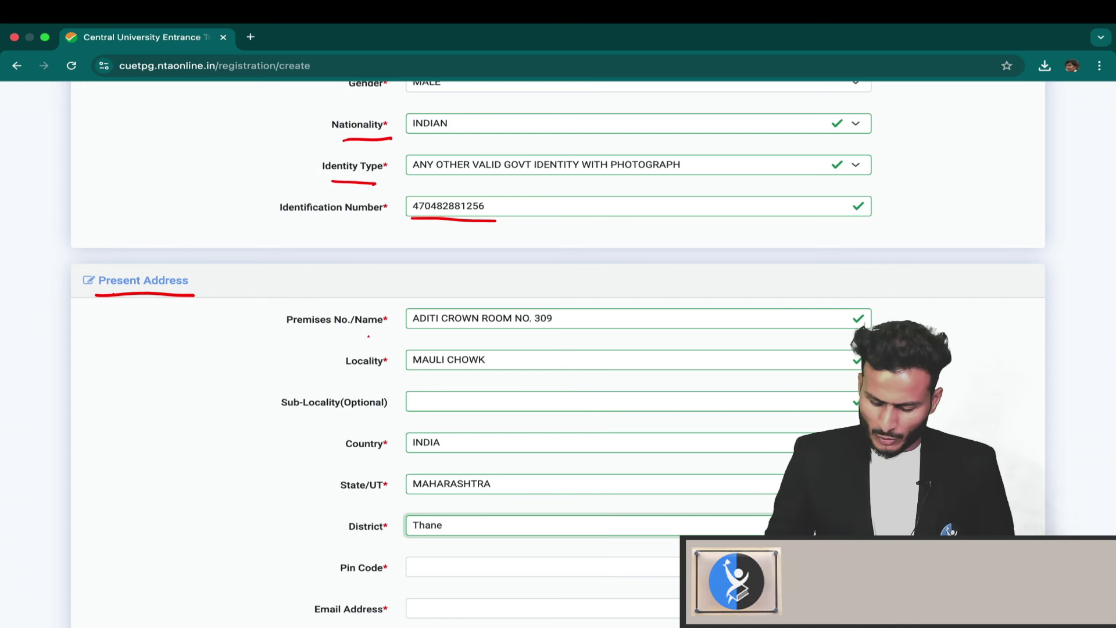
drag(339, 335, 391, 329)
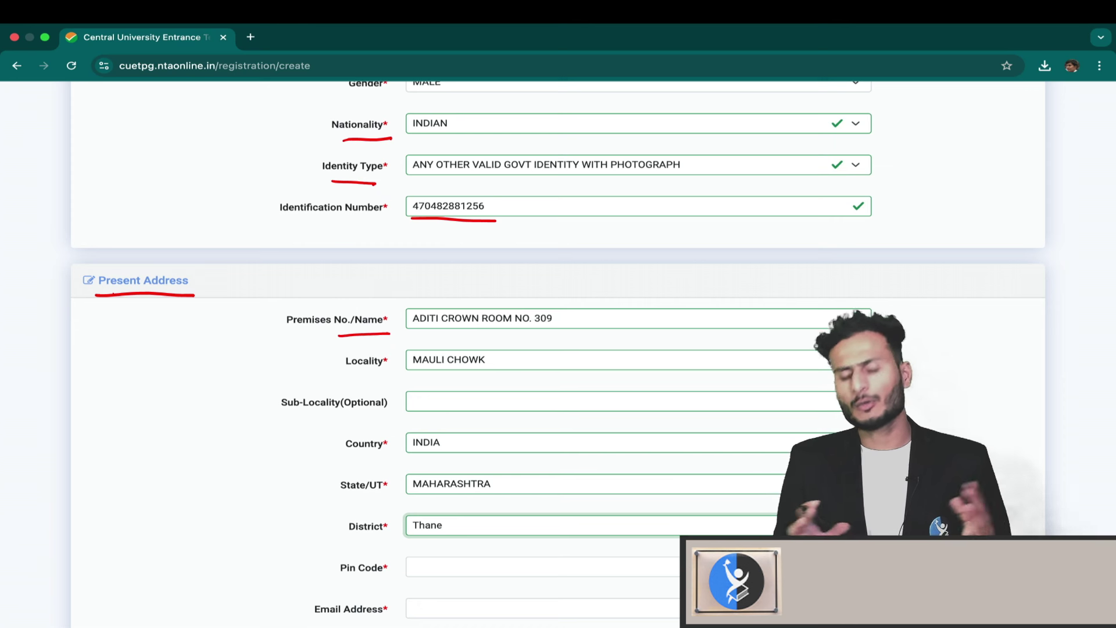
drag(346, 375, 379, 376)
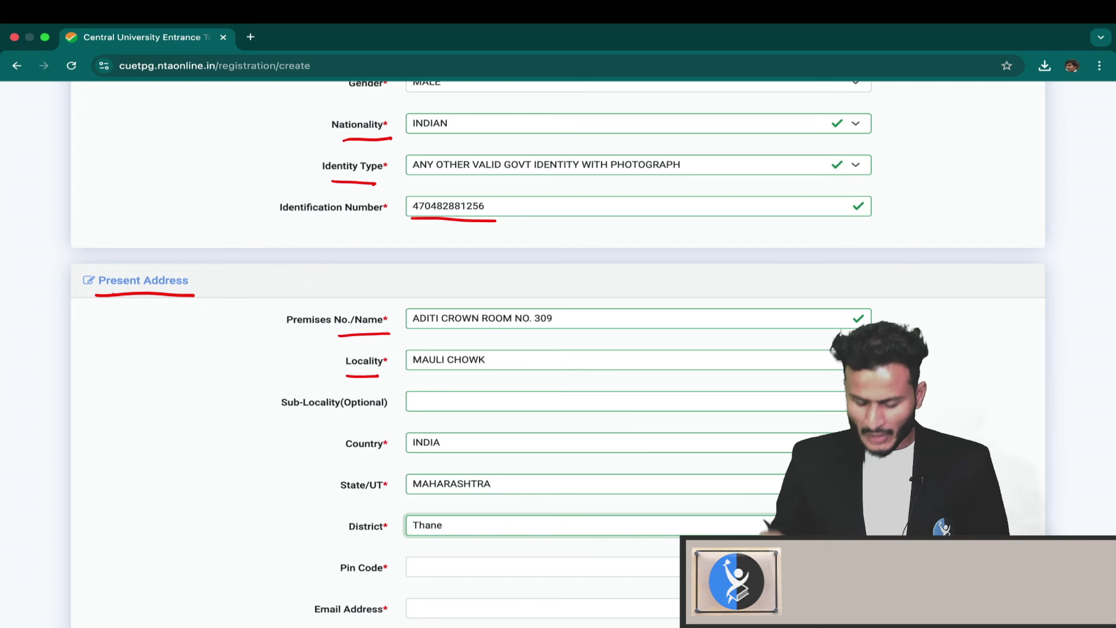
drag(357, 457, 380, 457)
drag(358, 499, 378, 497)
drag(357, 540, 386, 538)
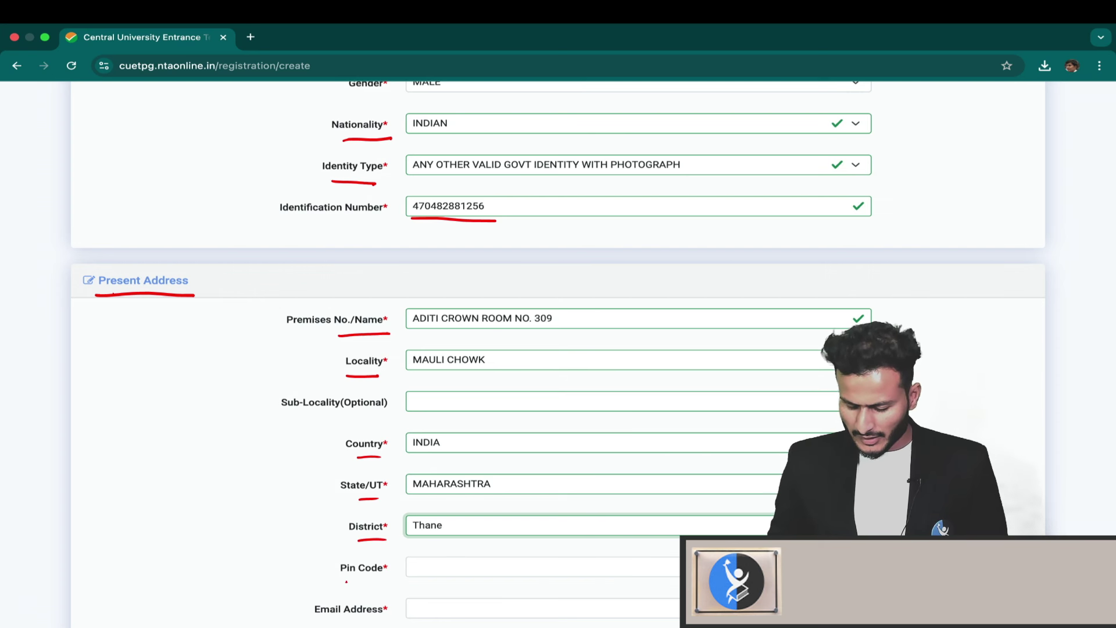
drag(344, 580, 398, 580)
drag(331, 616, 389, 618)
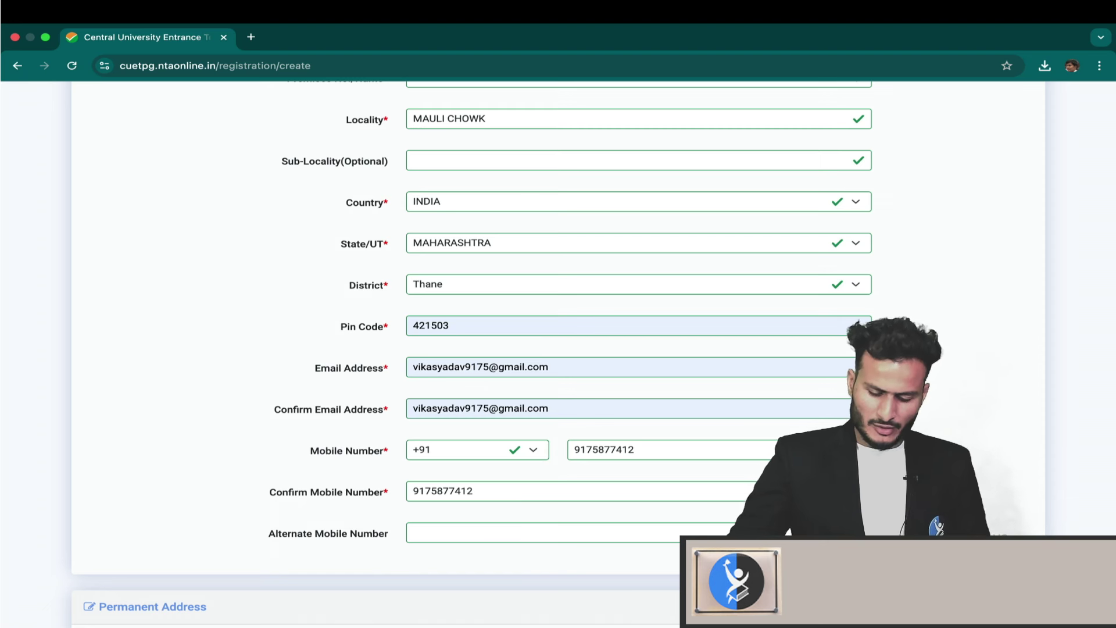
Step: Underline "Optional" beside Sub-Locality, mark the Alternate Mobile Number field, and advance to the Permanent Address slide
drag(345, 173, 384, 172)
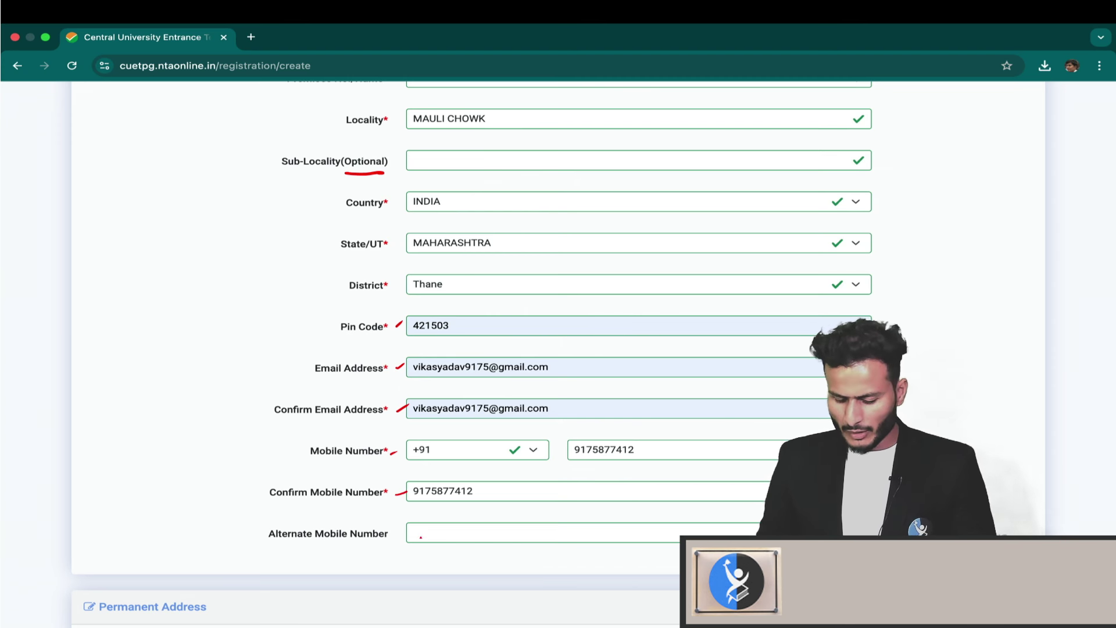
drag(418, 533, 487, 532)
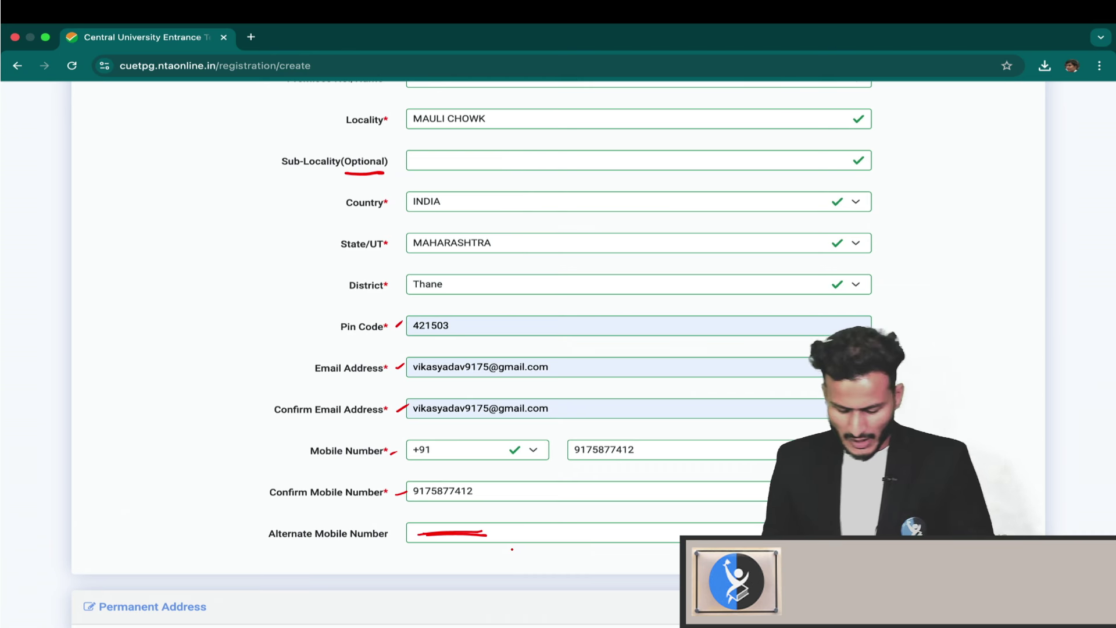
click(49, 612)
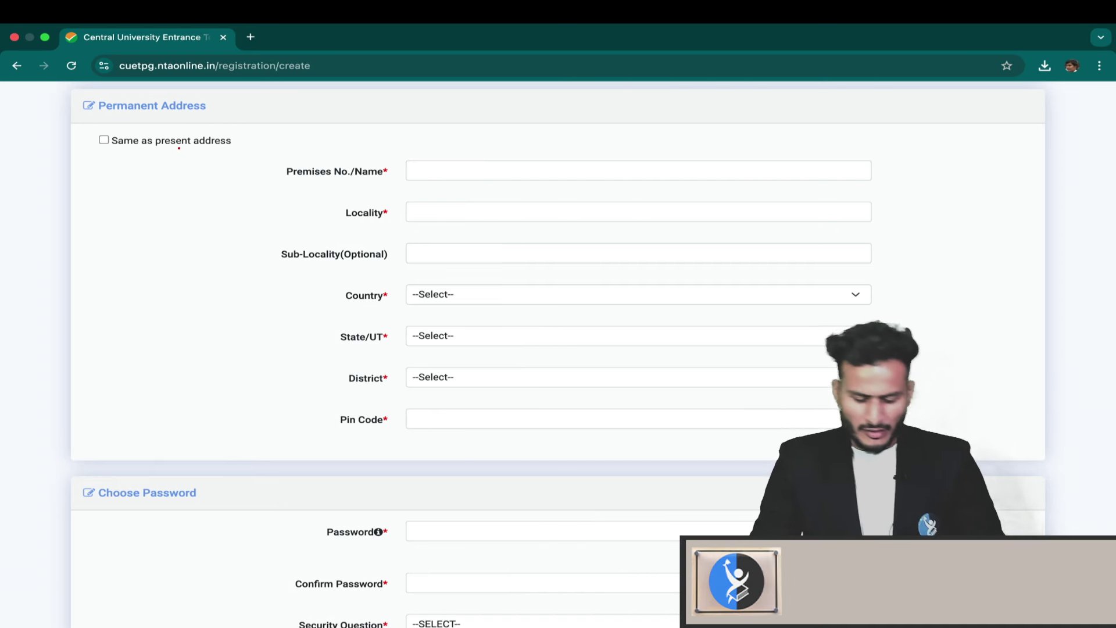
Step: Tick "Same as present address" and the required Permanent Address fields with the red pen, and advance to the Choose Password slide
drag(93, 138, 118, 129)
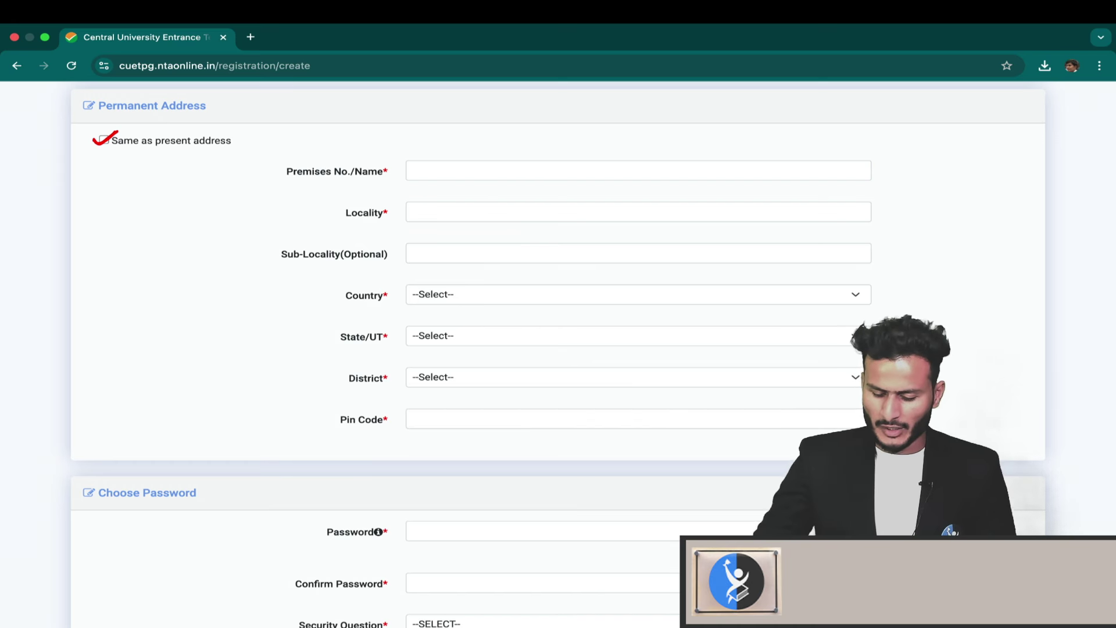
drag(388, 173, 395, 170)
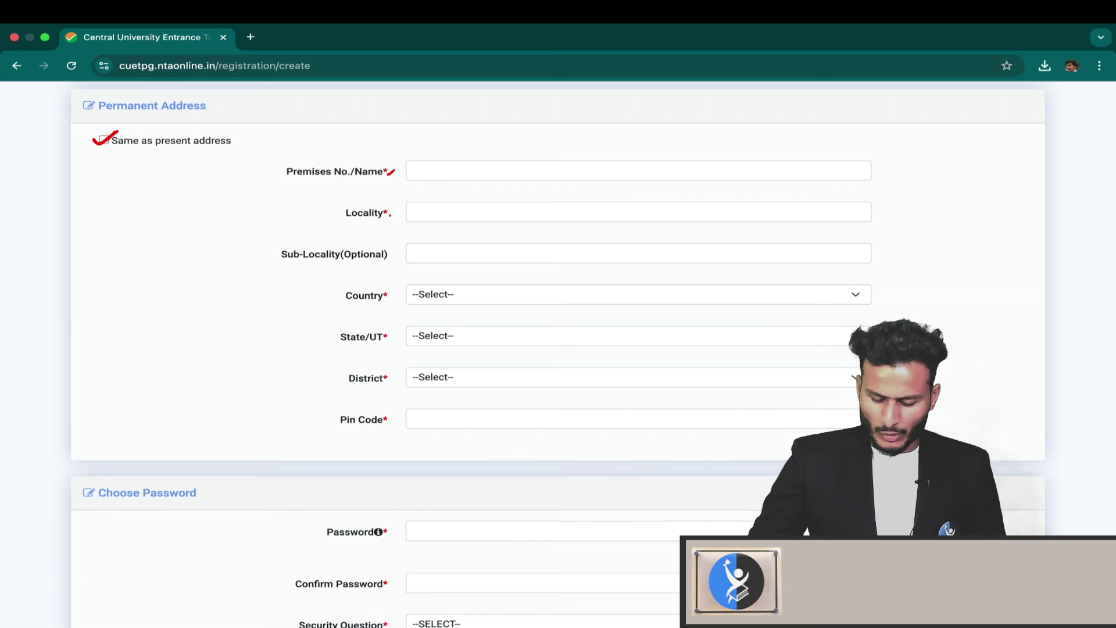
drag(391, 215, 395, 213)
drag(393, 289, 400, 284)
drag(396, 336, 401, 333)
drag(394, 379, 403, 406)
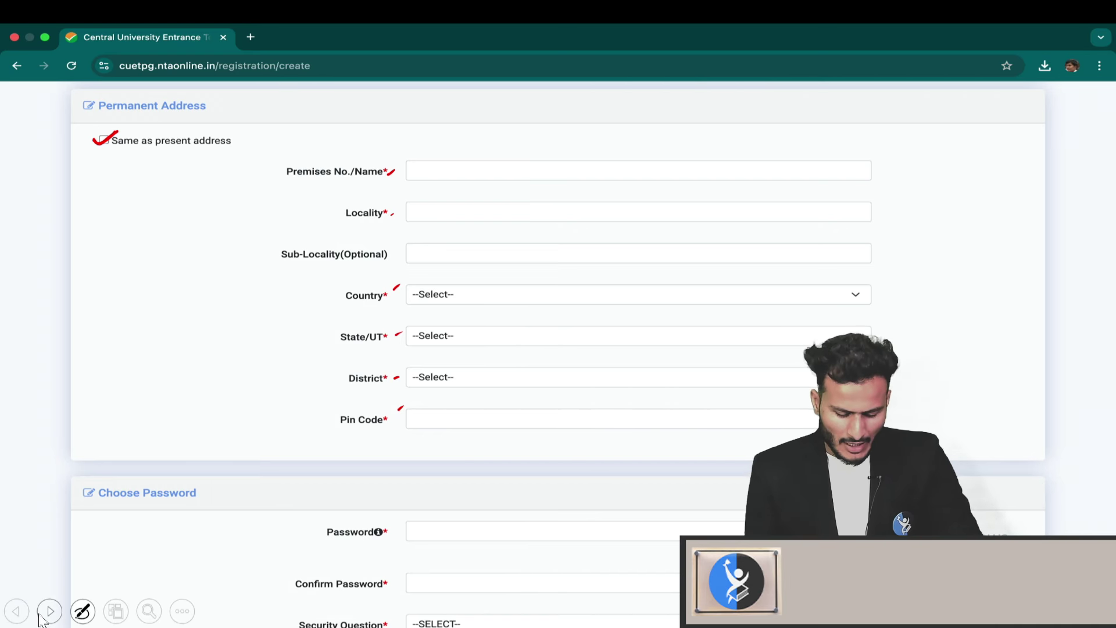
click(50, 610)
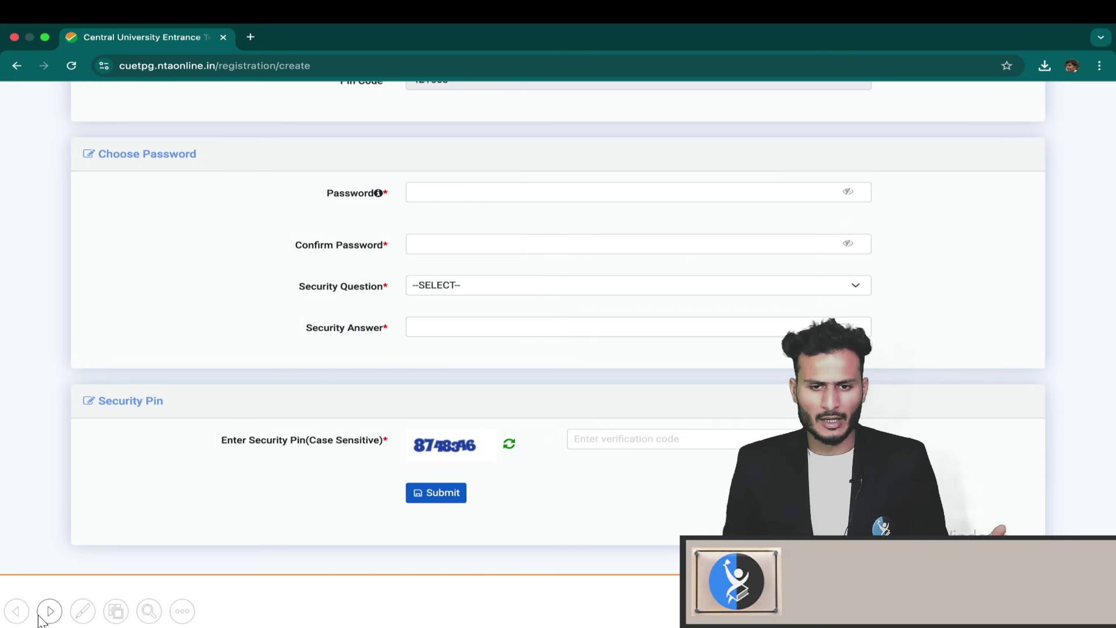
Step: Turn on the pen, tick the Password and Confirm Password fields in red, and advance to the Review Page slide
key(ctrl+p)
drag(393, 197, 401, 189)
drag(393, 248, 401, 238)
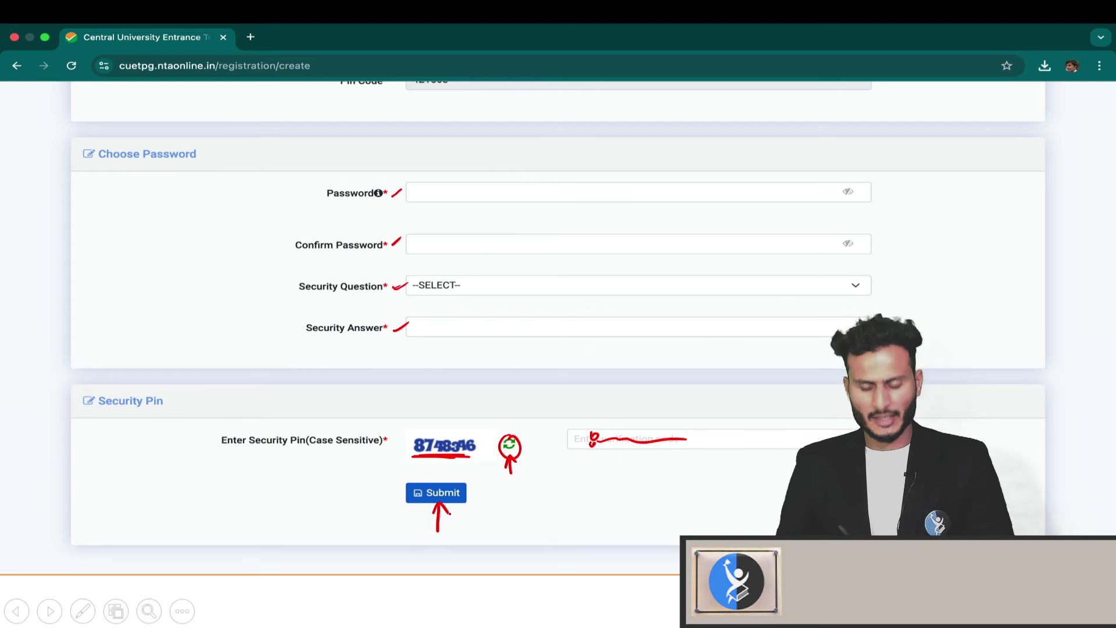
click(50, 612)
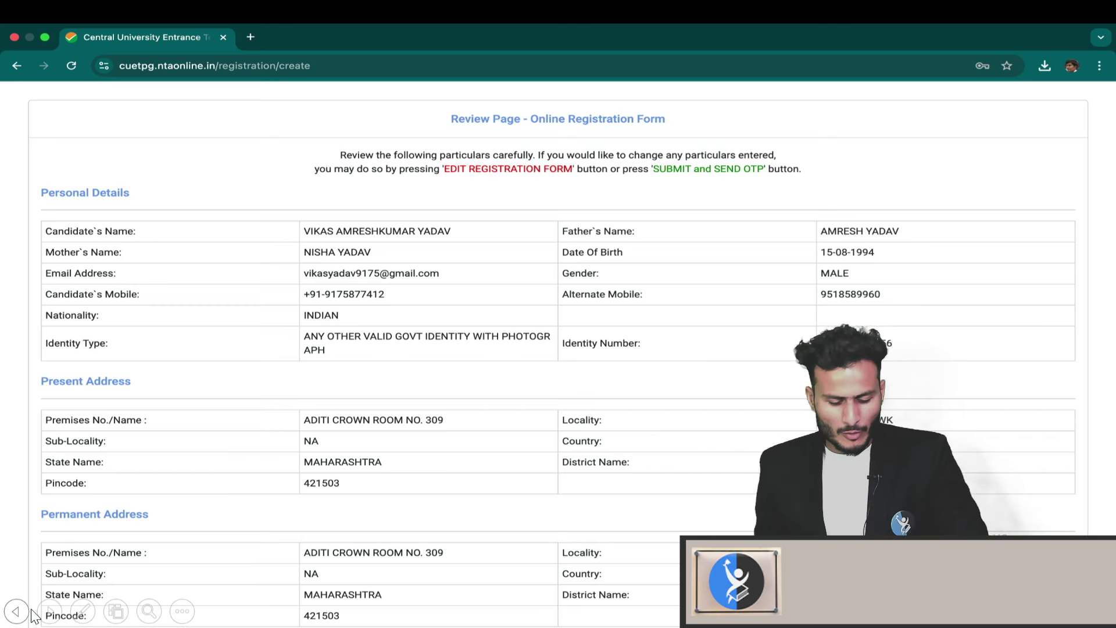
Step: Tick Candidate's Name, Father's Name, Mother's Name, Date Of Birth and Email Address on the review page in red
drag(143, 230, 158, 222)
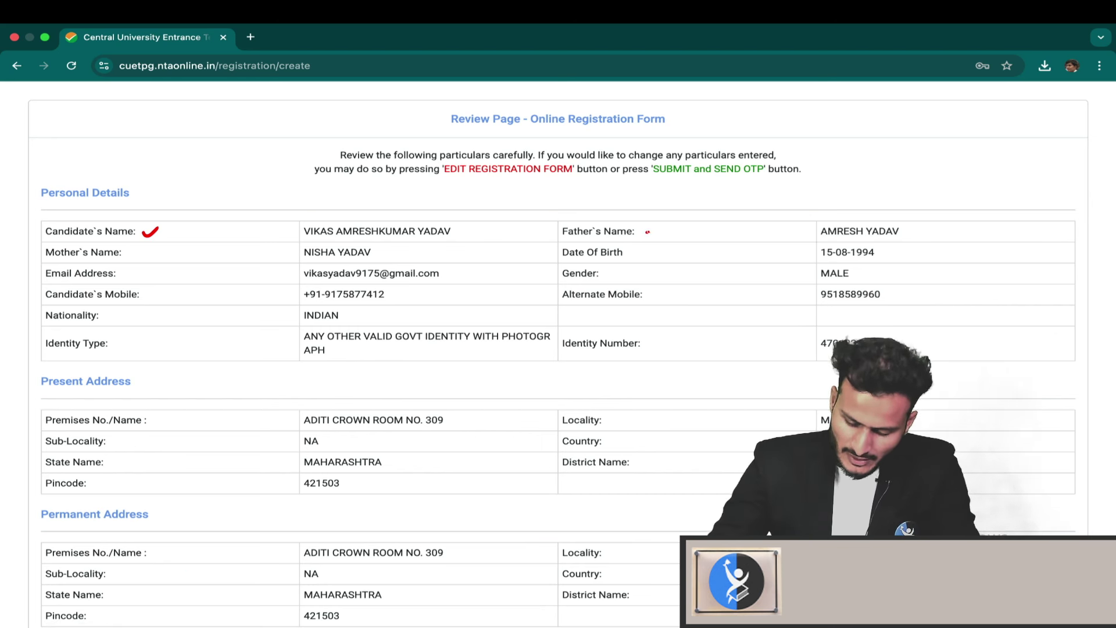
drag(645, 233, 662, 228)
drag(137, 251, 150, 247)
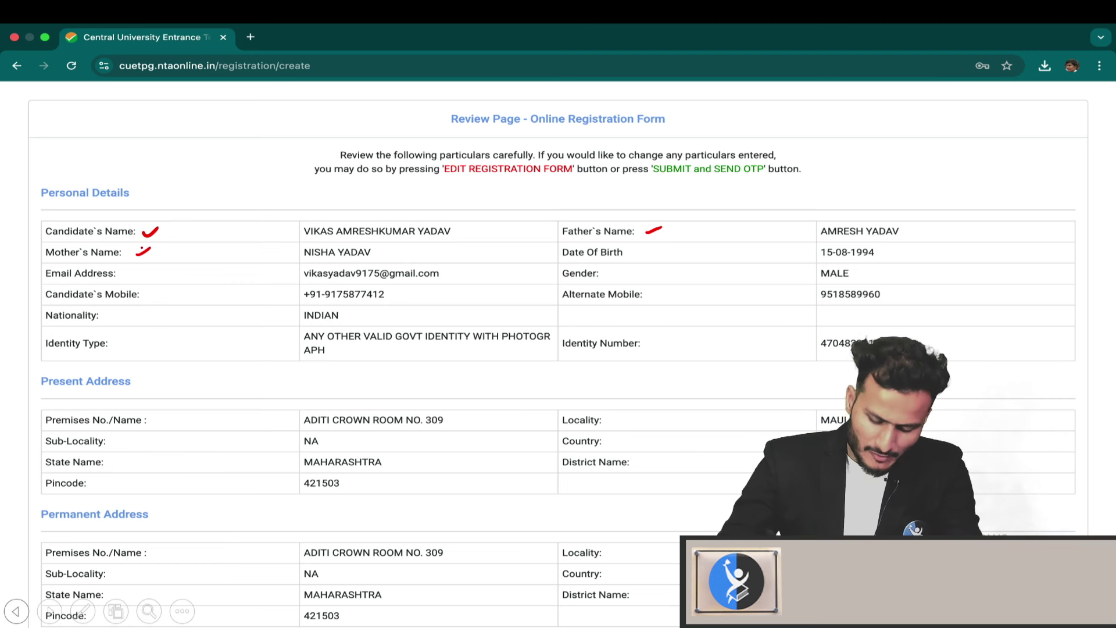
drag(633, 255, 650, 247)
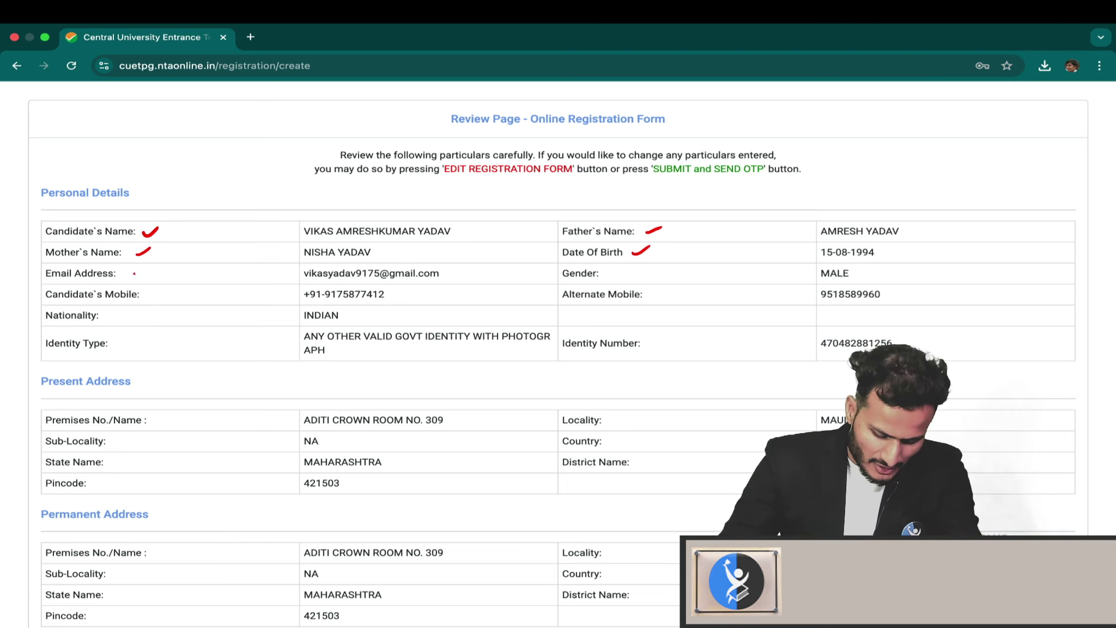
drag(132, 275, 146, 268)
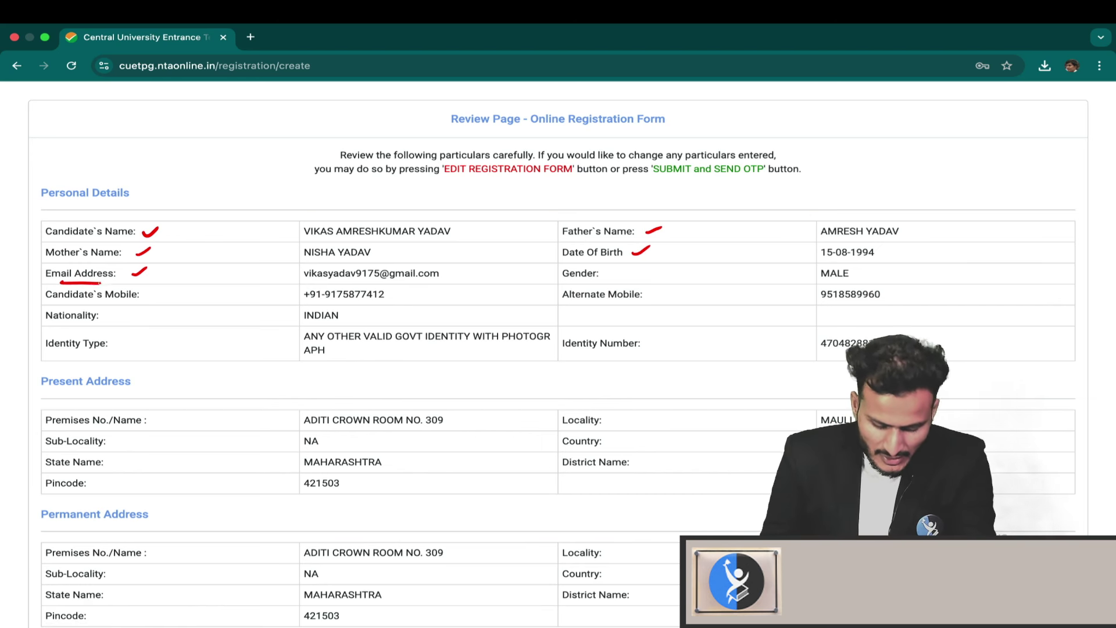
Step: Underline the Email Address label and the e-mail, gender, candidate's mobile and alternate mobile values on the review page
drag(60, 284, 109, 282)
drag(305, 285, 439, 283)
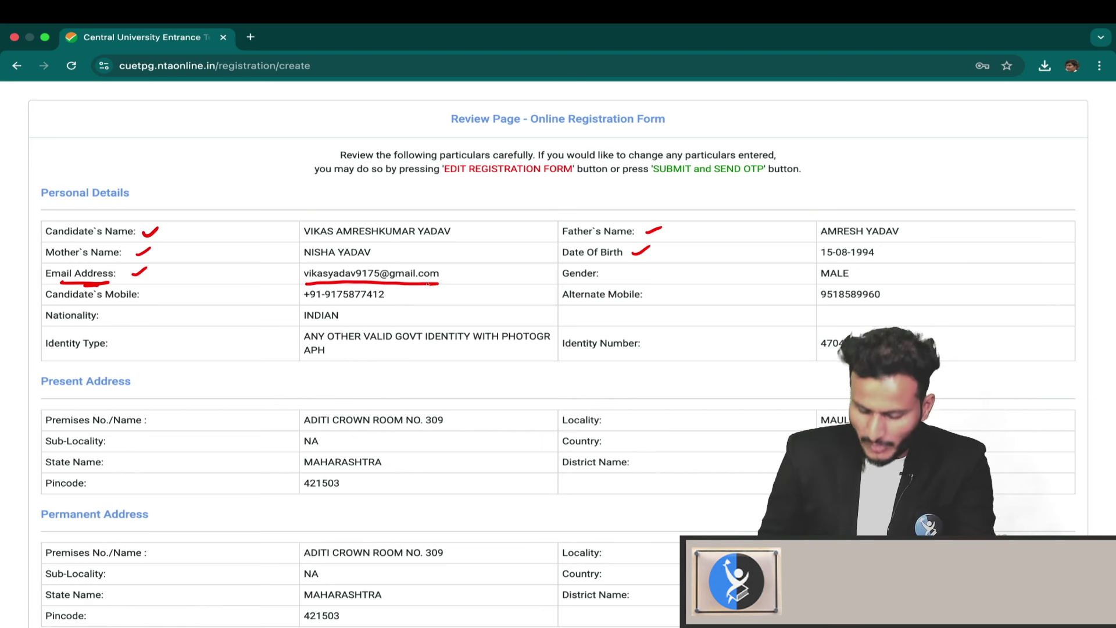
click(311, 305)
drag(816, 283, 871, 287)
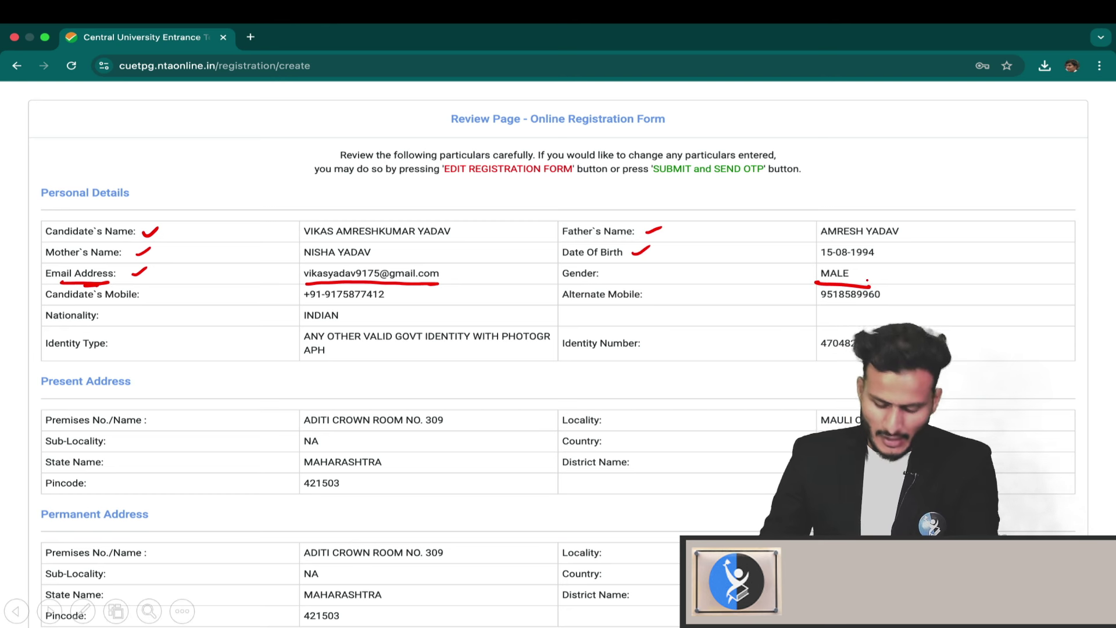
drag(306, 307, 399, 306)
drag(817, 304, 894, 312)
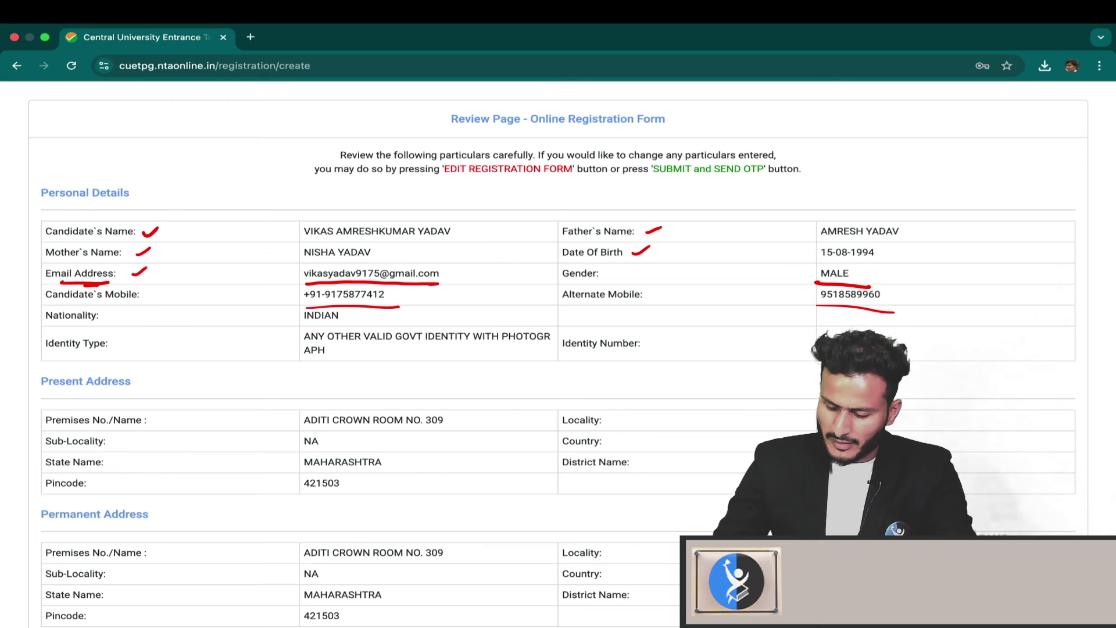
drag(935, 454, 968, 448)
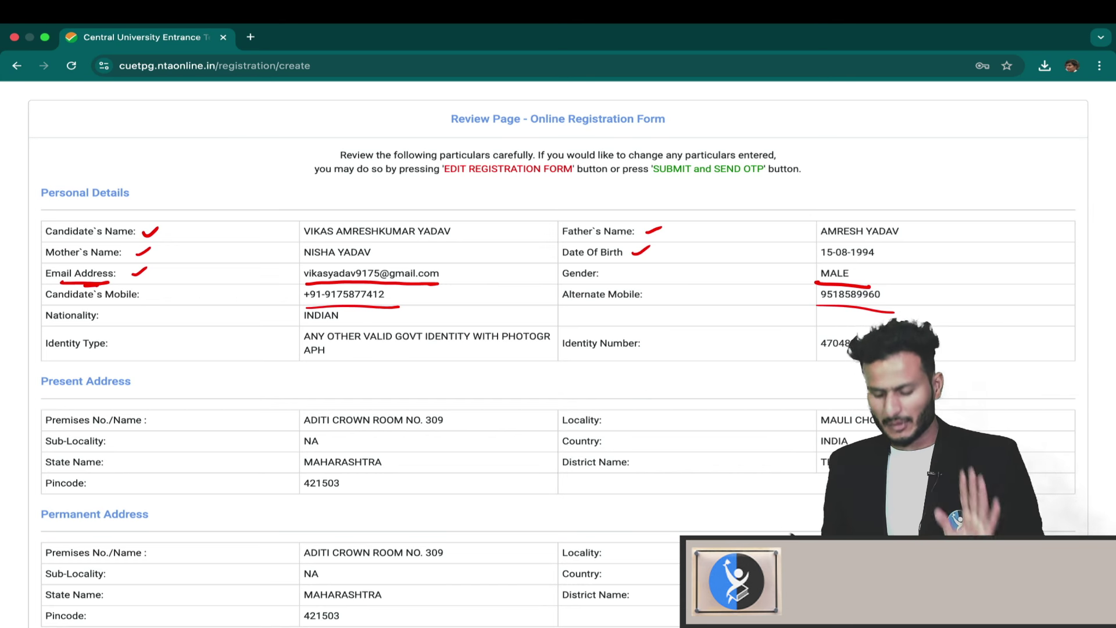
Step: Move to the Security Details slide, underline the security answer and tick every item of the particulars checklist from Candidate Name to Address
scroll(50, 613, down, 6)
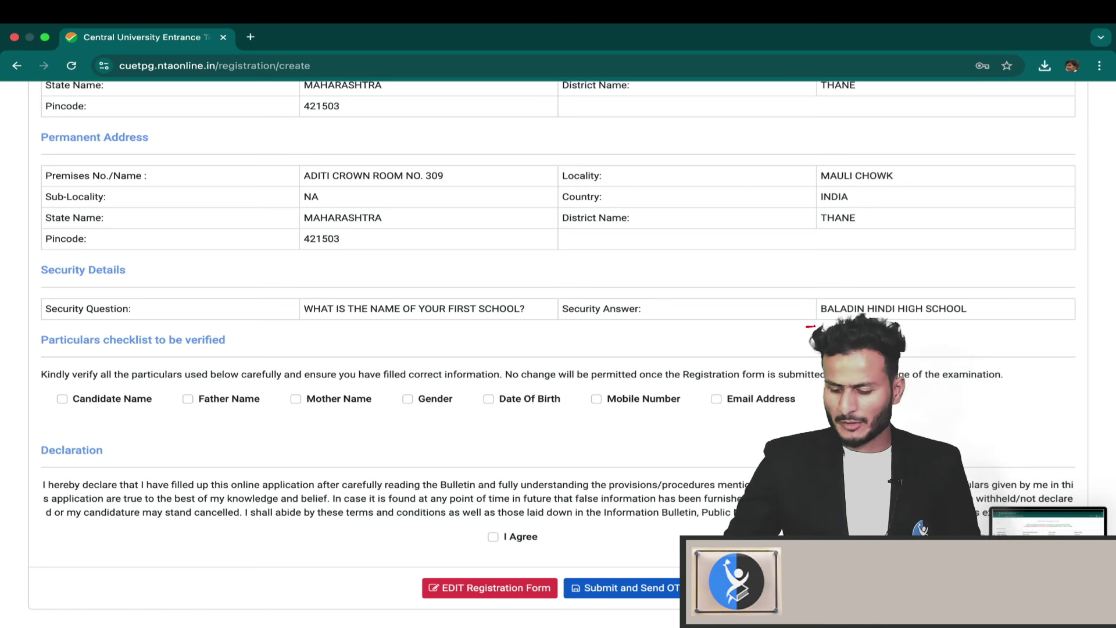
drag(807, 326, 983, 334)
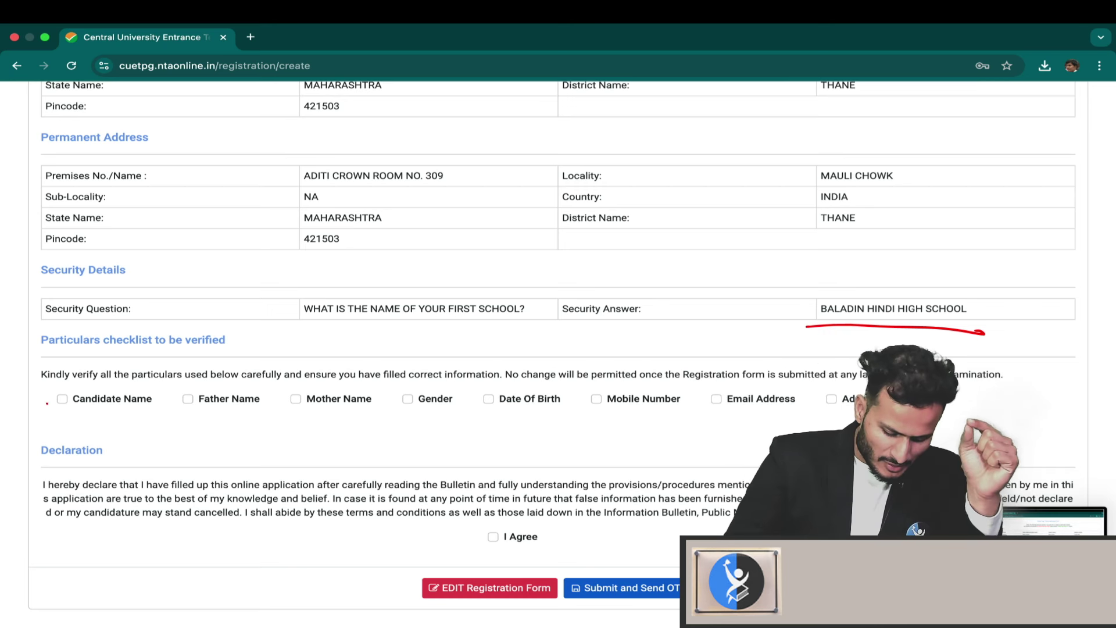
drag(47, 400, 77, 381)
drag(170, 401, 198, 387)
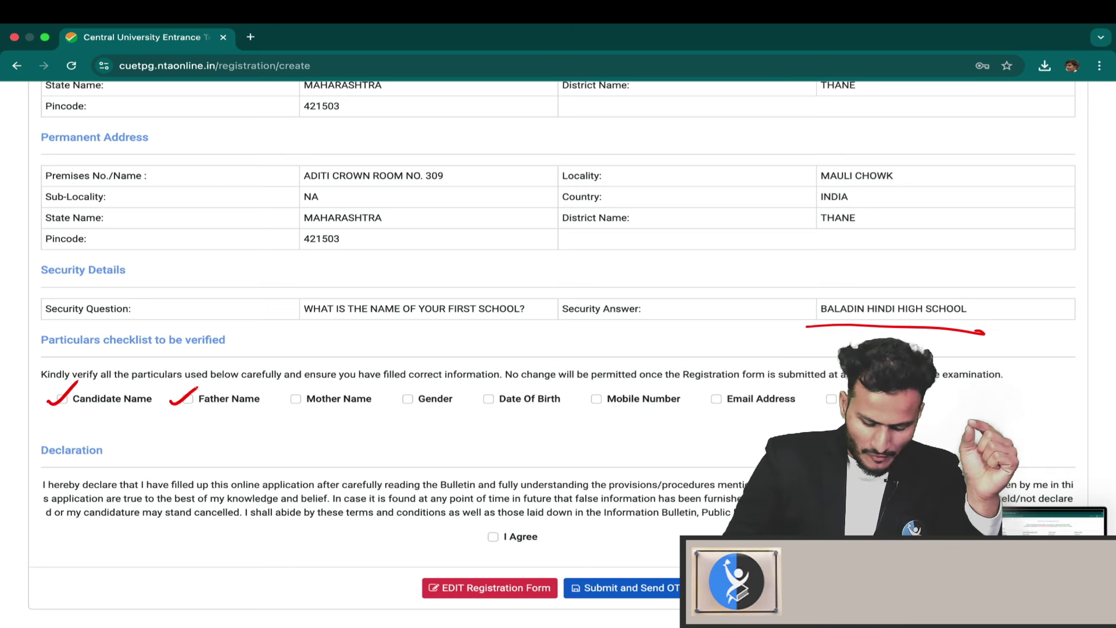
drag(276, 405, 310, 382)
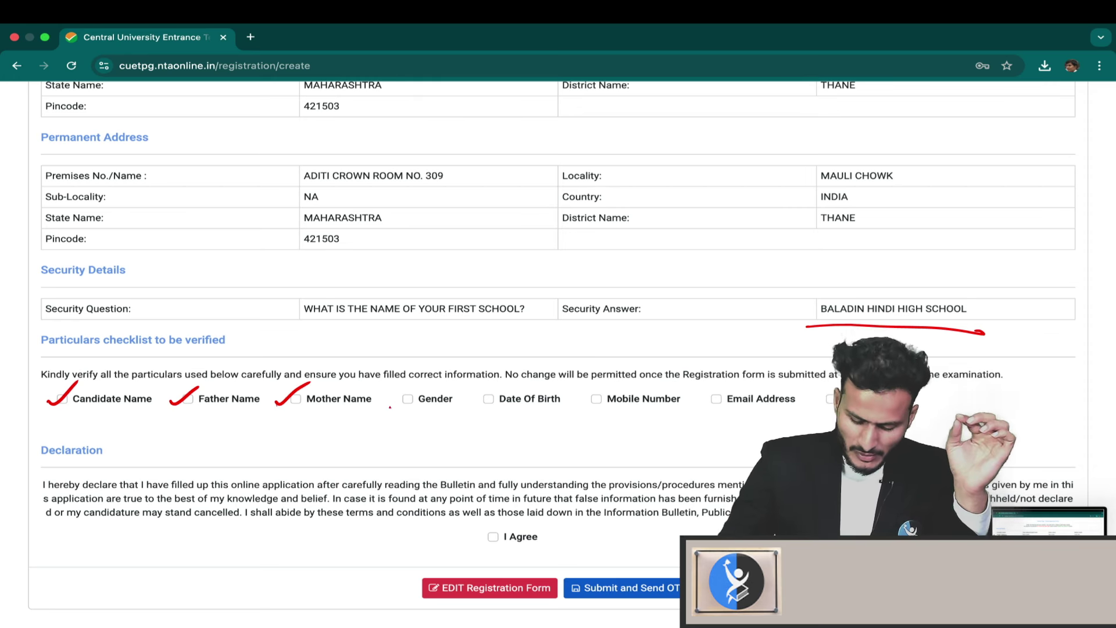
drag(388, 406, 425, 383)
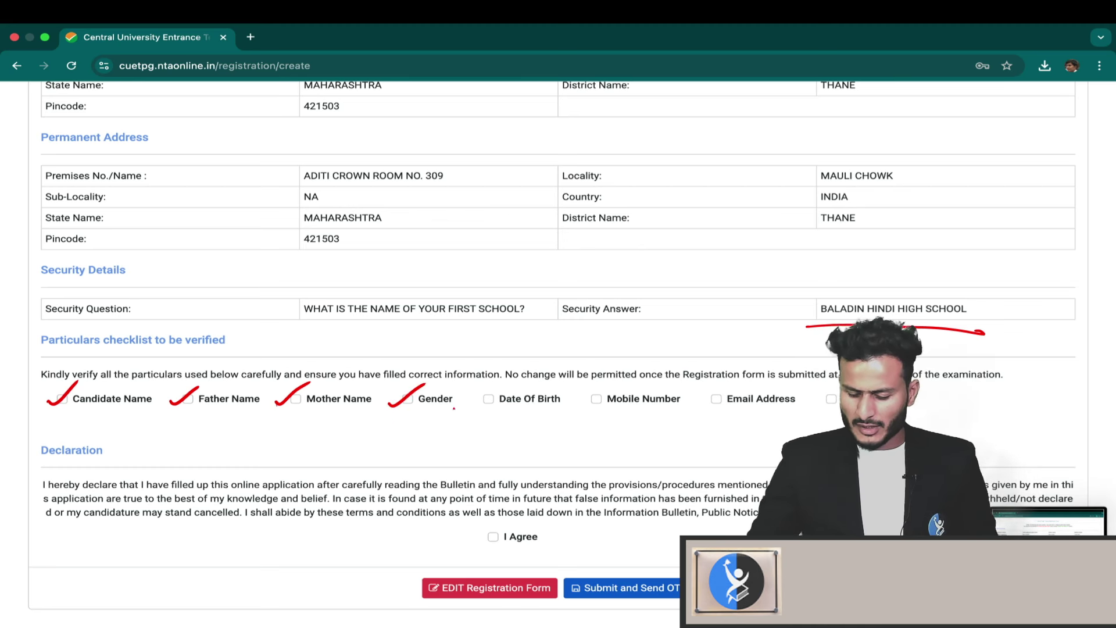
drag(473, 404, 509, 385)
drag(580, 406, 616, 388)
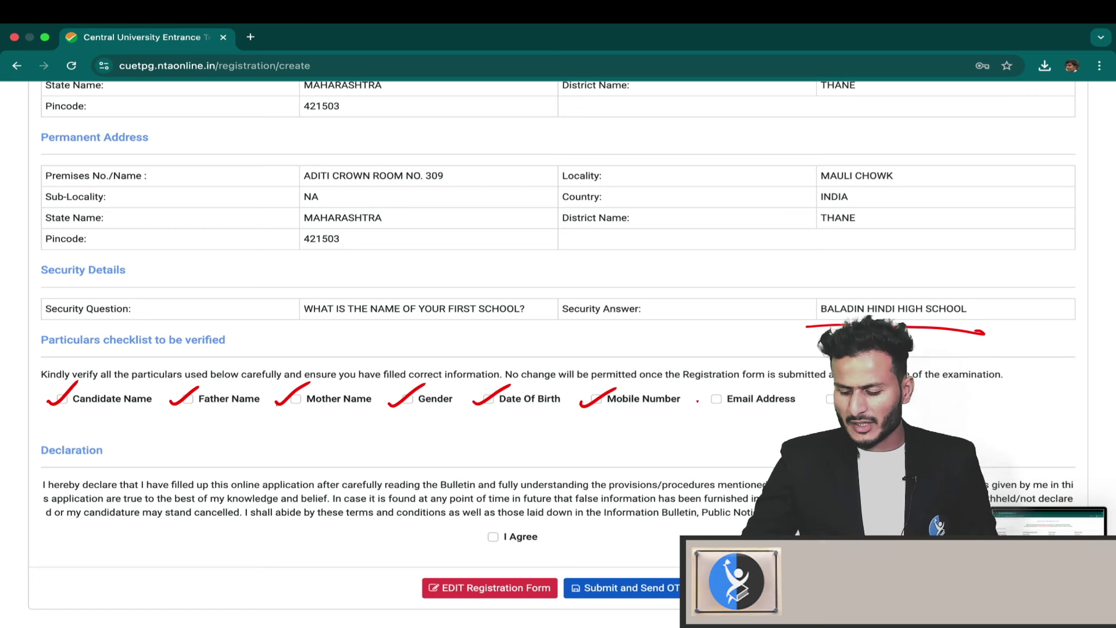
drag(698, 404, 736, 386)
drag(812, 397, 863, 383)
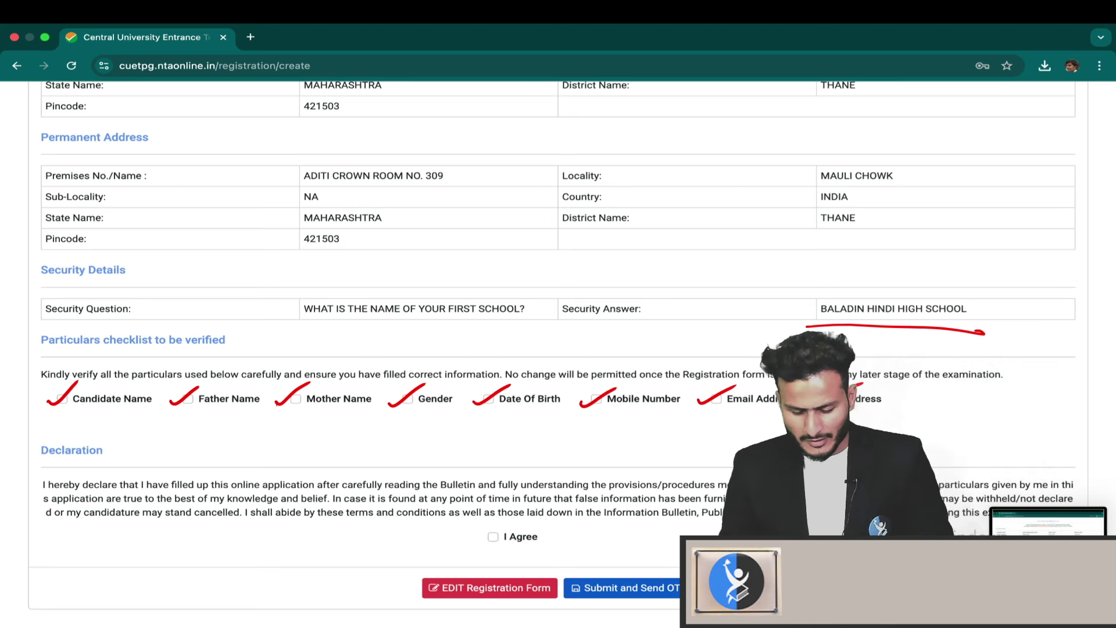
Step: Advance the slide show to the slide with the Confirm dialog for submitting the registration form and getting the OTP
mouse_move(46, 617)
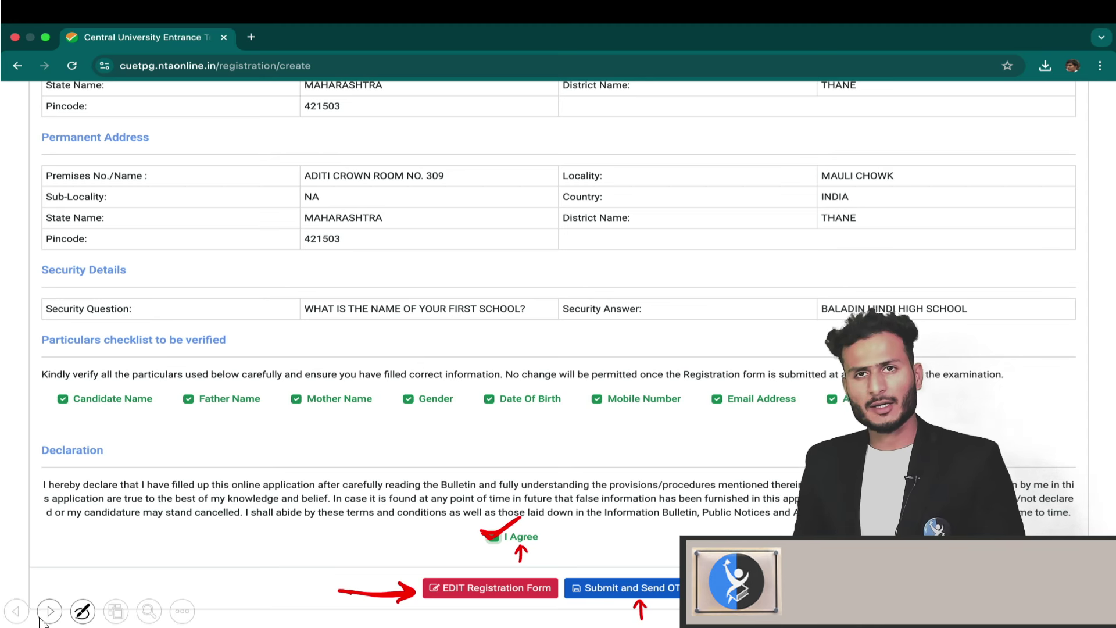
click(50, 611)
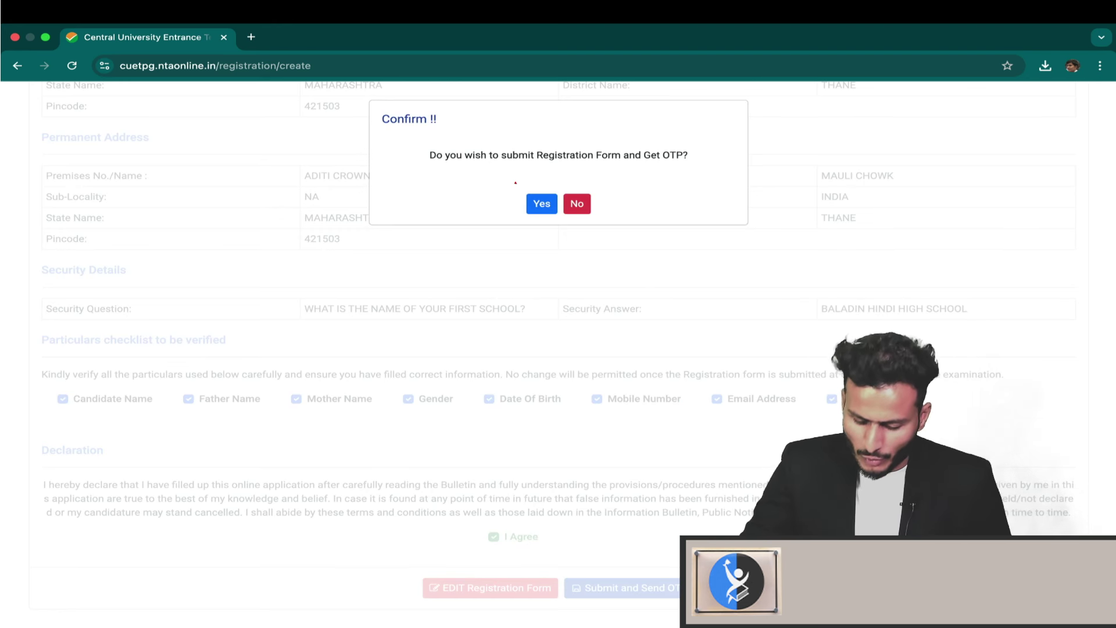
Step: Underline "submit Registration Form and Get OTP" in the Confirm dialog and draw a red arrow at the No answer
drag(499, 165, 661, 170)
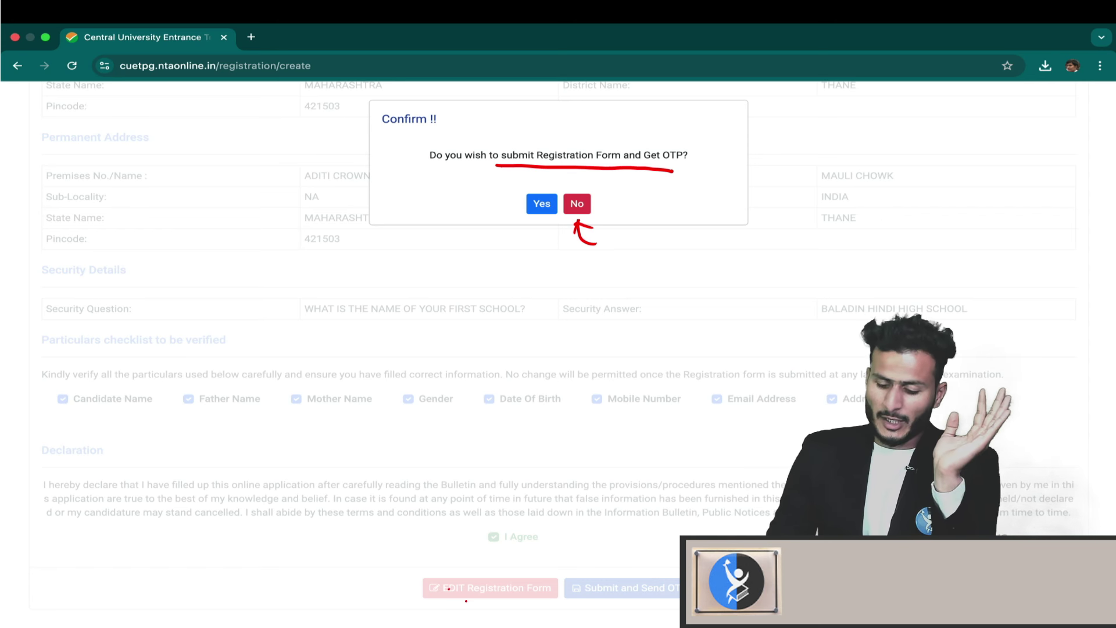
key(ctrl+e)
mouse_move(584, 226)
mouse_down()
mouse_move(547, 257)
mouse_move(553, 229)
mouse_up()
key(ctrl+p)
Step: Advance to the Verify OTP slide and mark the Email OTP field with red strokes
mouse_move(51, 620)
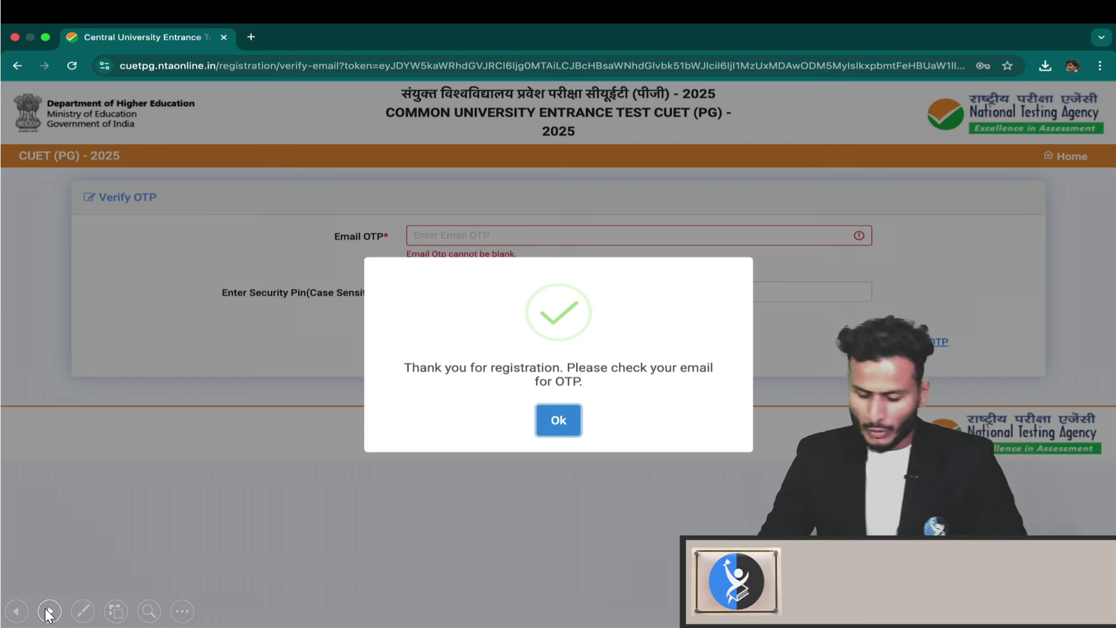
mouse_move(405, 240)
mouse_down()
mouse_move(453, 221)
mouse_move(513, 229)
mouse_up()
drag(510, 240, 538, 233)
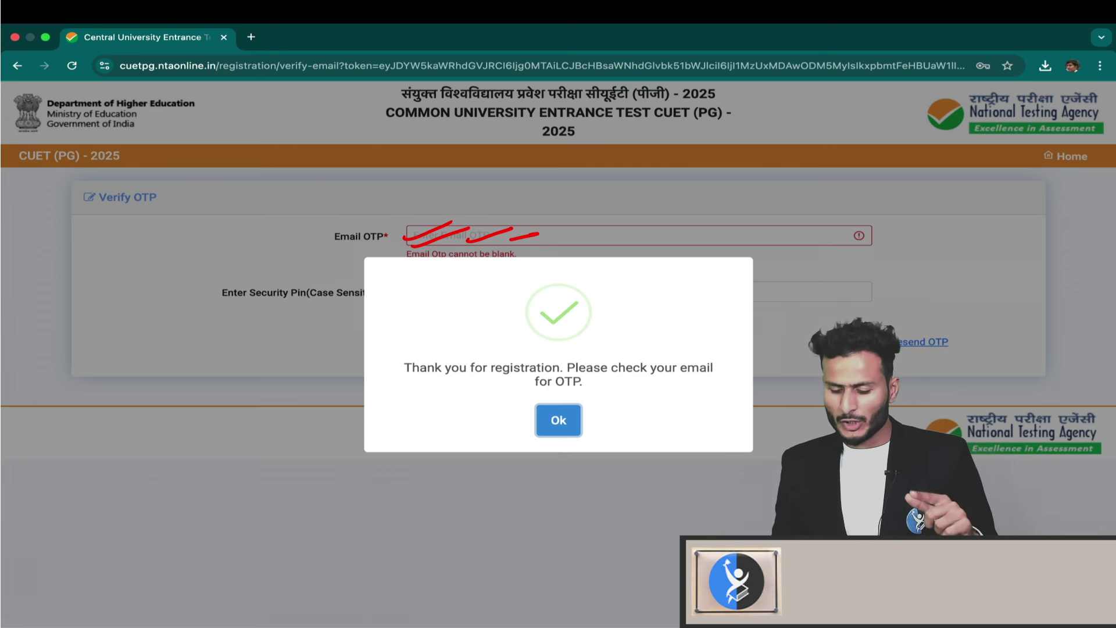
Step: Circle Step 2 and point at Ok on the registration-verified slide; tick Registration and point at Complete Application on the dashboard slide
click(51, 613)
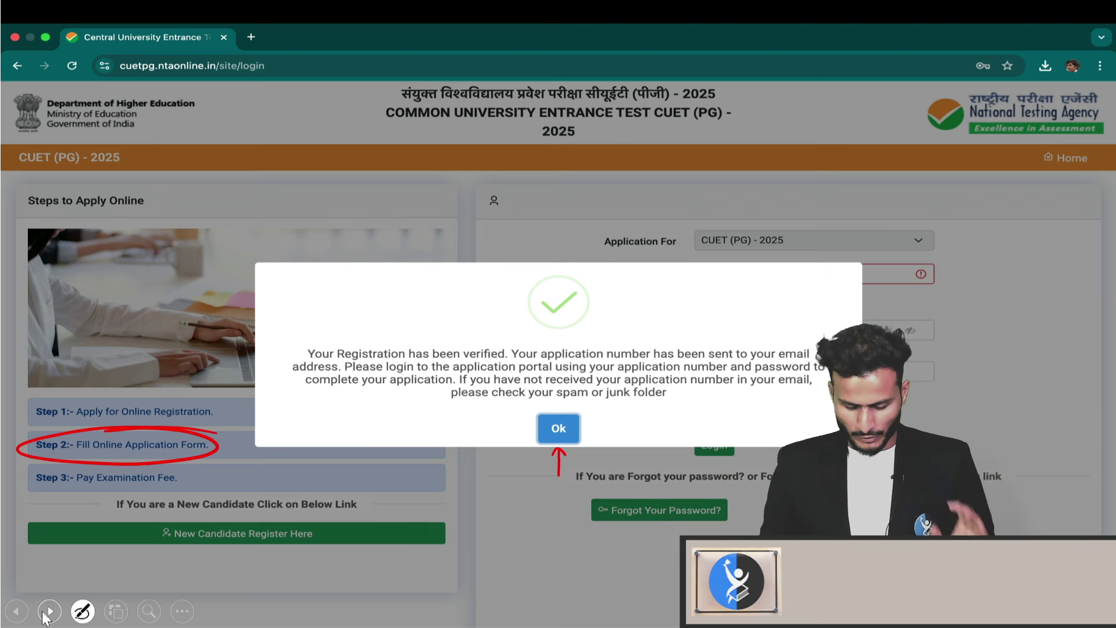
click(49, 613)
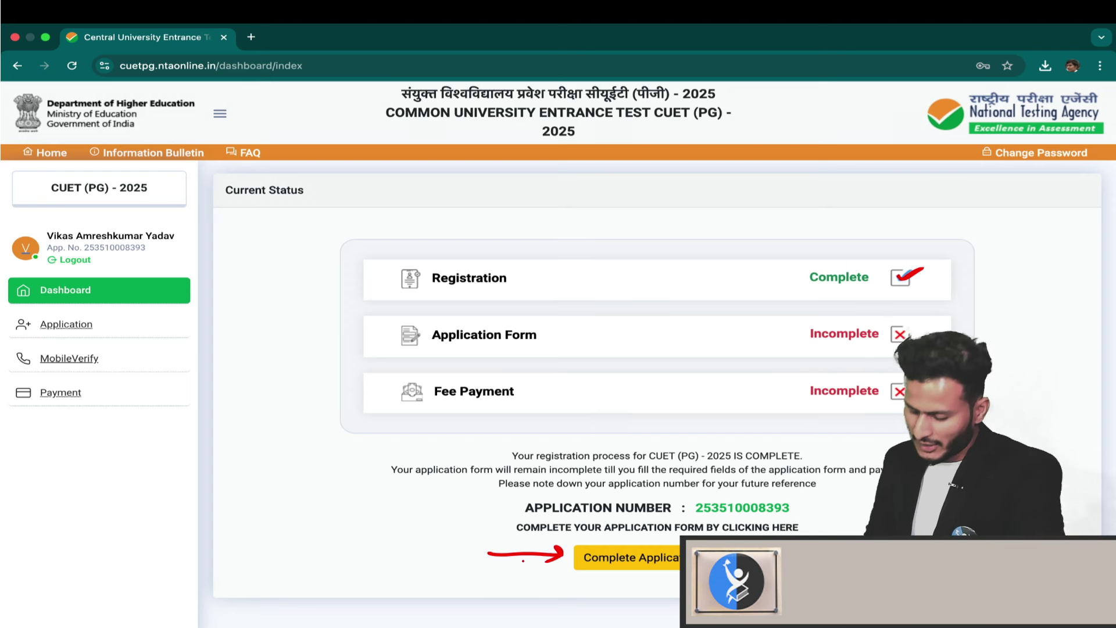
Step: Advance to the Contact Details slide and draw a red arrow pointing up at the Logout link
click(50, 611)
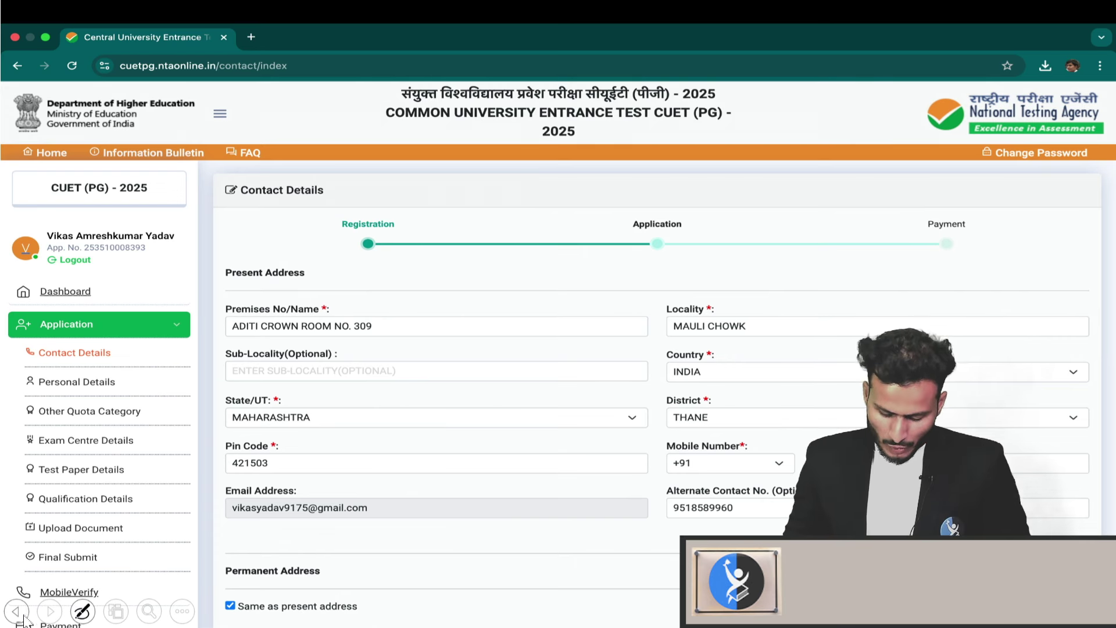
drag(78, 268, 75, 283)
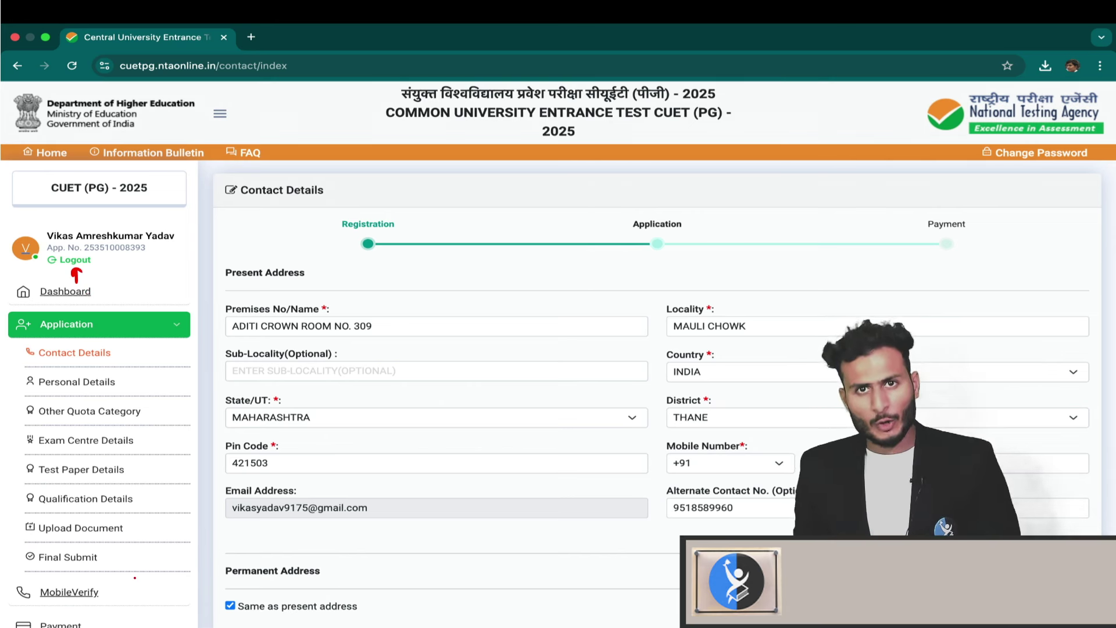
Step: Revisit the dashboard slide with the Current Status overview and return to the Contact Details slide
click(19, 612)
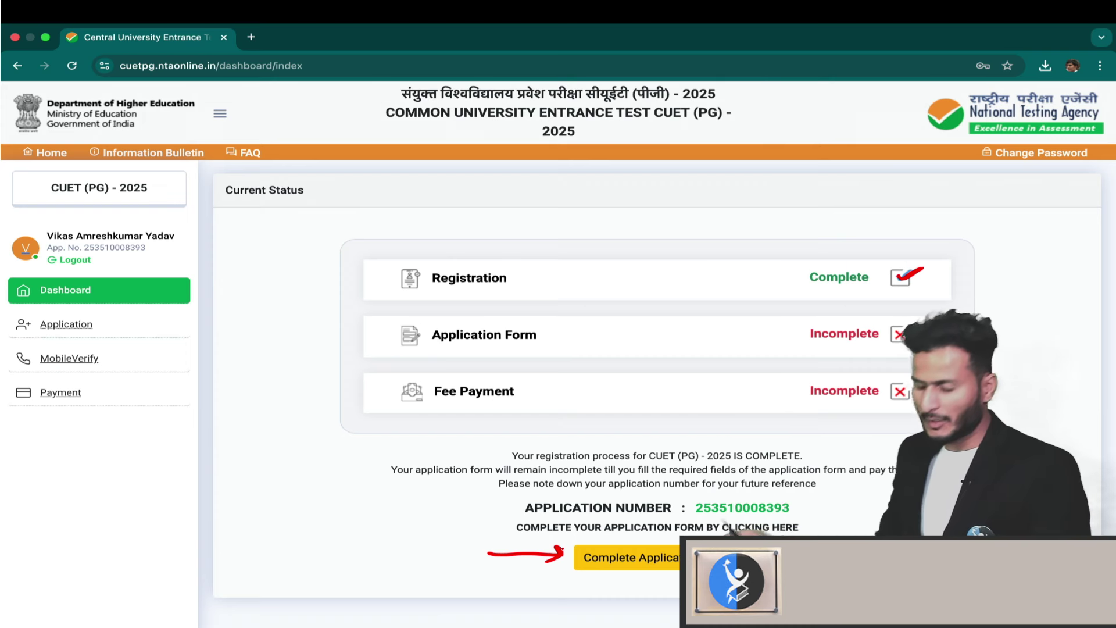
mouse_move(43, 612)
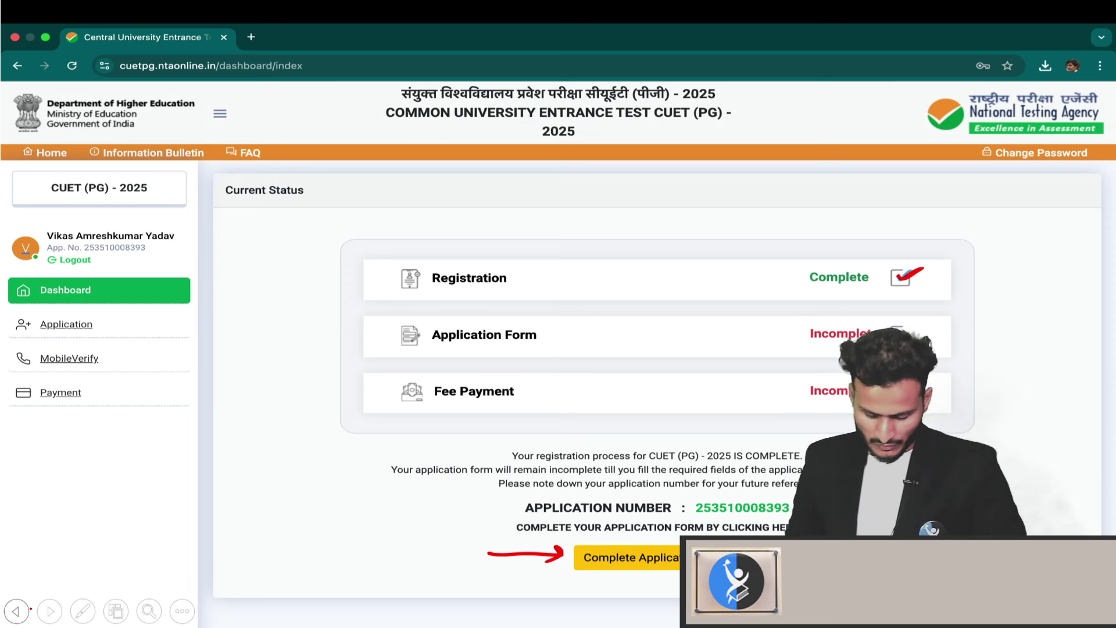
click(50, 612)
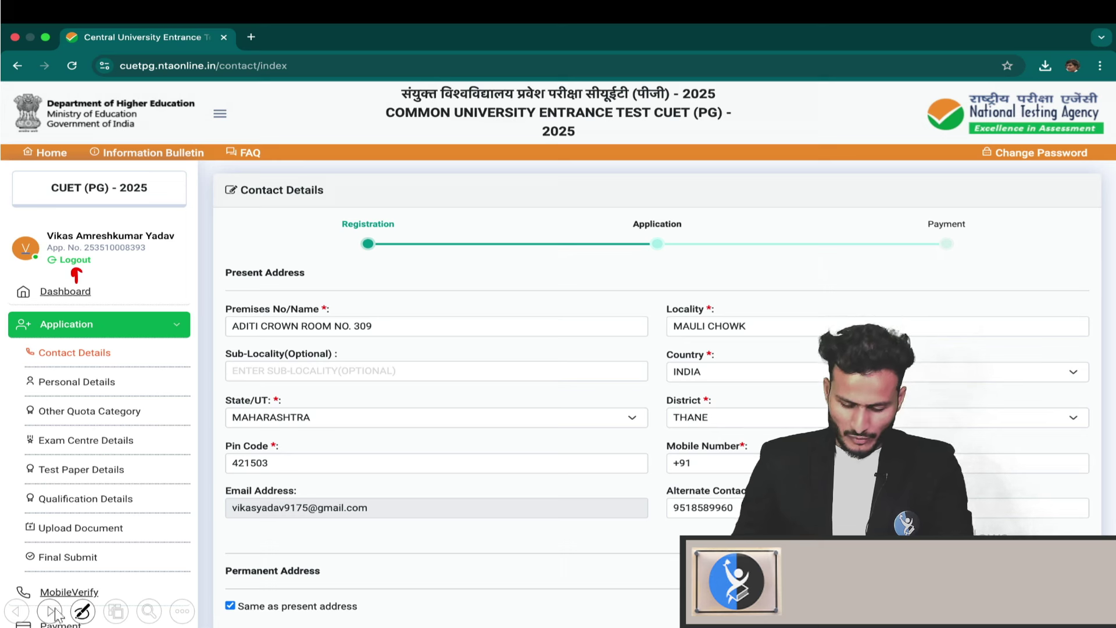
Step: On the Permanent Address slide, underline the captcha image and its entry field in red and tick I AGREE
click(54, 610)
click(83, 610)
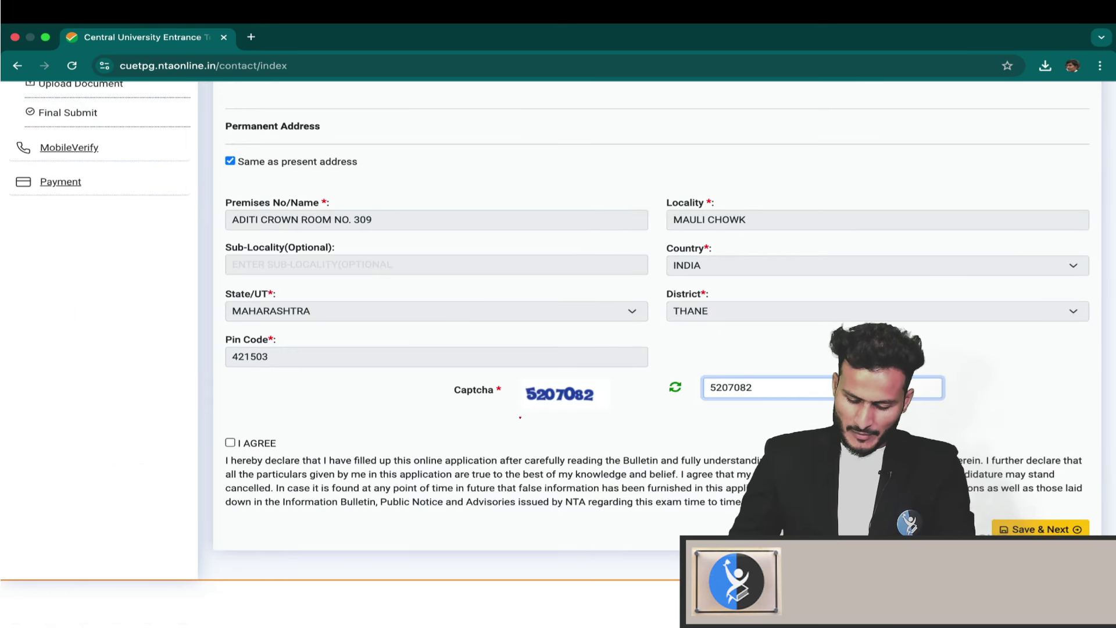
drag(507, 410, 612, 408)
drag(696, 405, 784, 405)
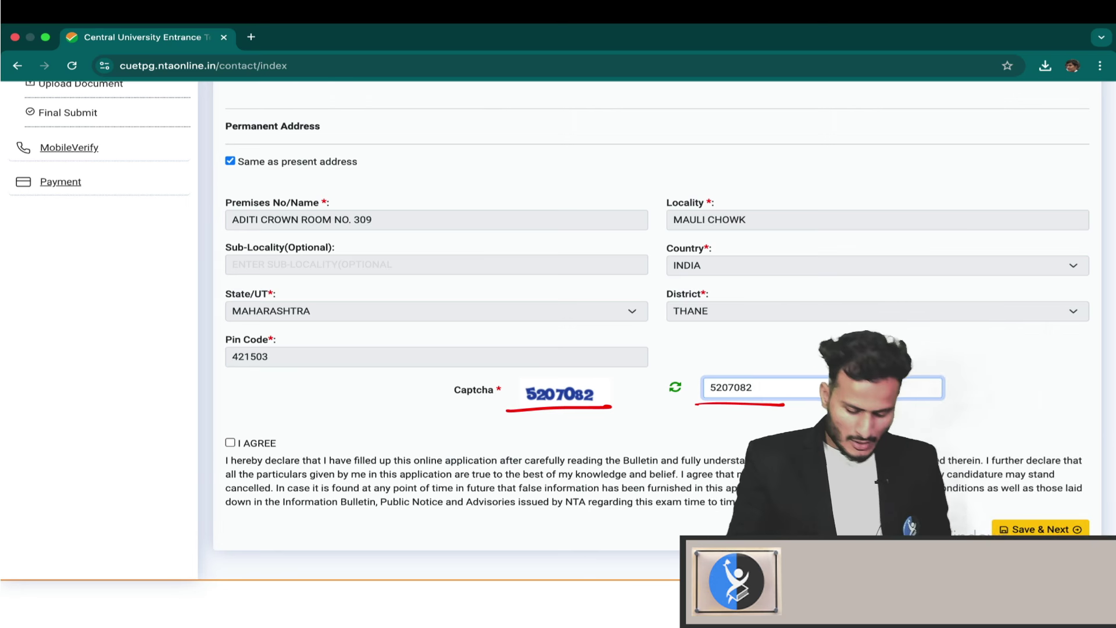
click(50, 611)
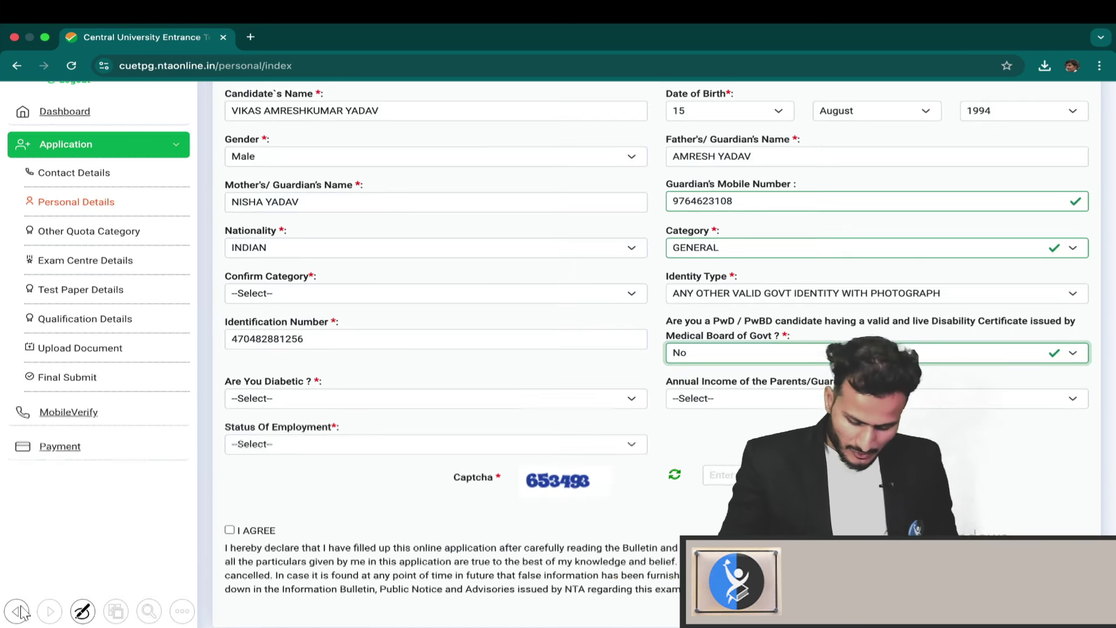
click(16, 610)
drag(215, 451, 255, 435)
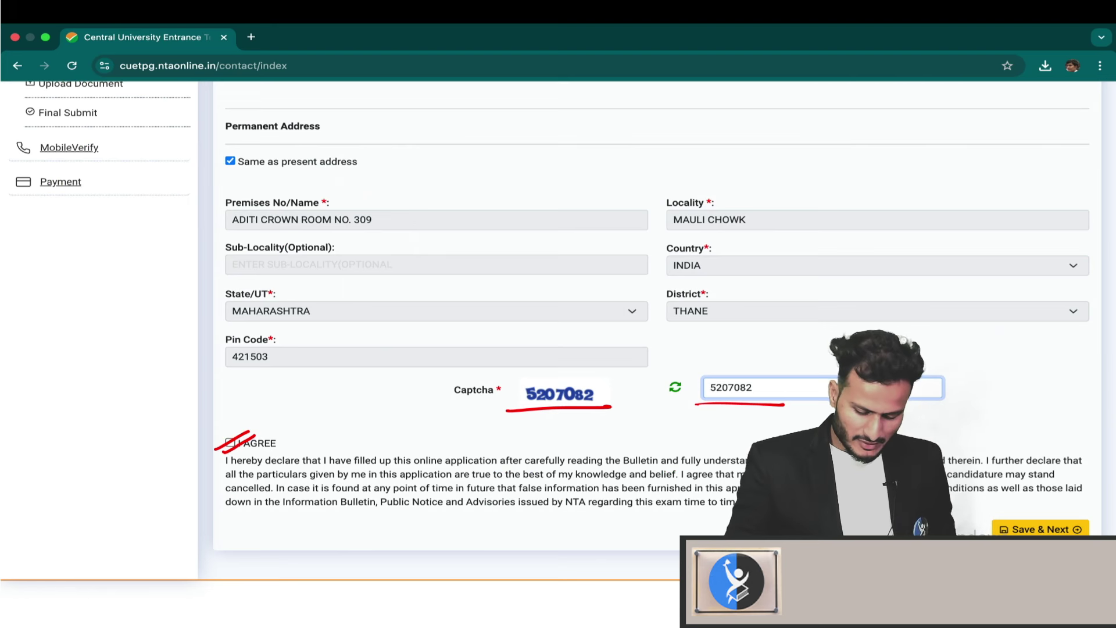
Step: Move to the filled-in Personal Details slide and tick Identification Number, Are You Diabetic and Status Of Employment in red
click(49, 610)
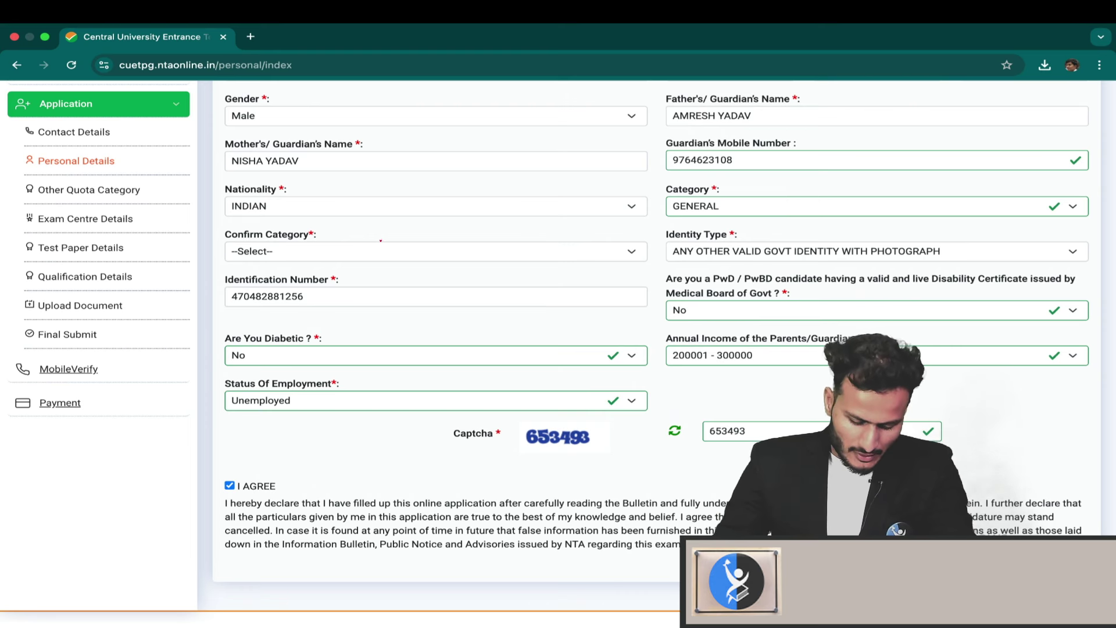
drag(326, 298, 346, 285)
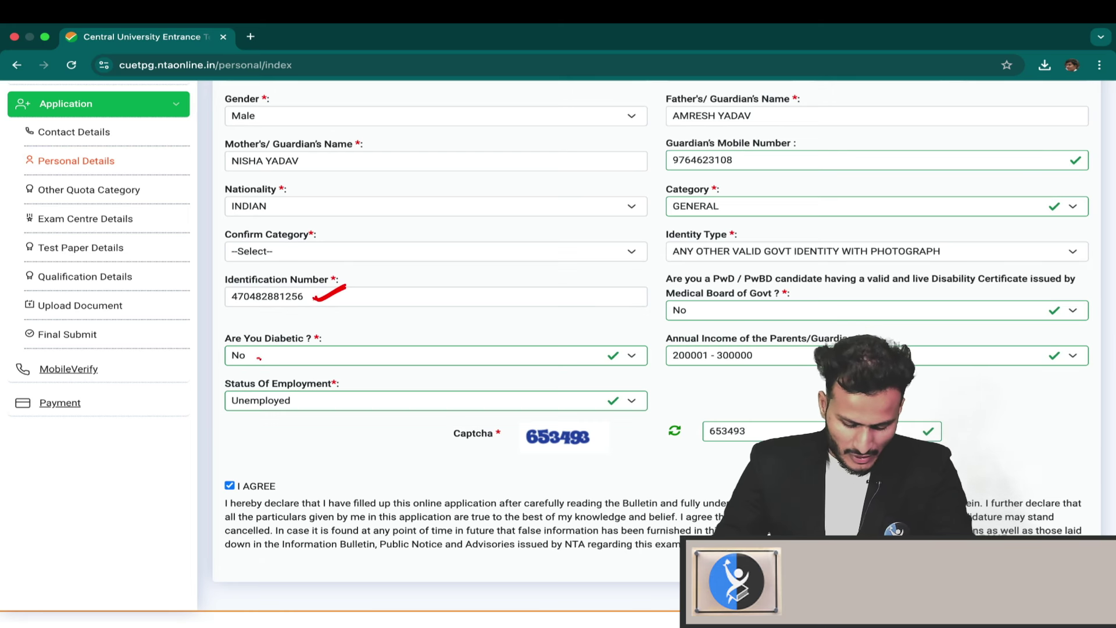
drag(259, 358, 303, 335)
drag(298, 400, 324, 393)
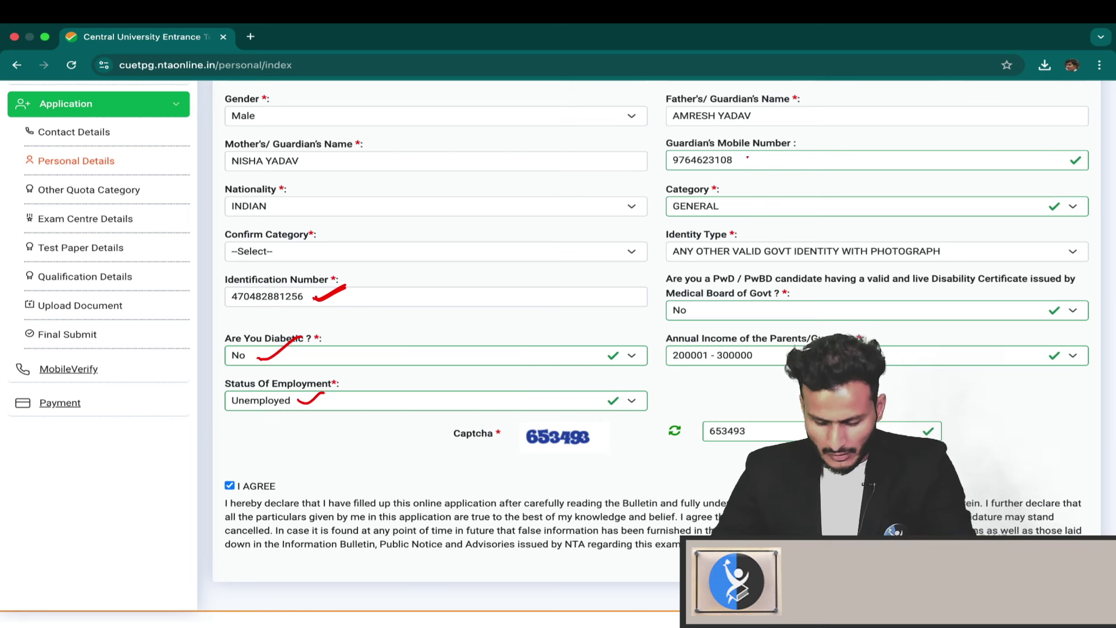
Step: Tick the Category, Identity Type, PwD and Annual Income answers, and underline the income range and the captcha
drag(726, 208, 751, 200)
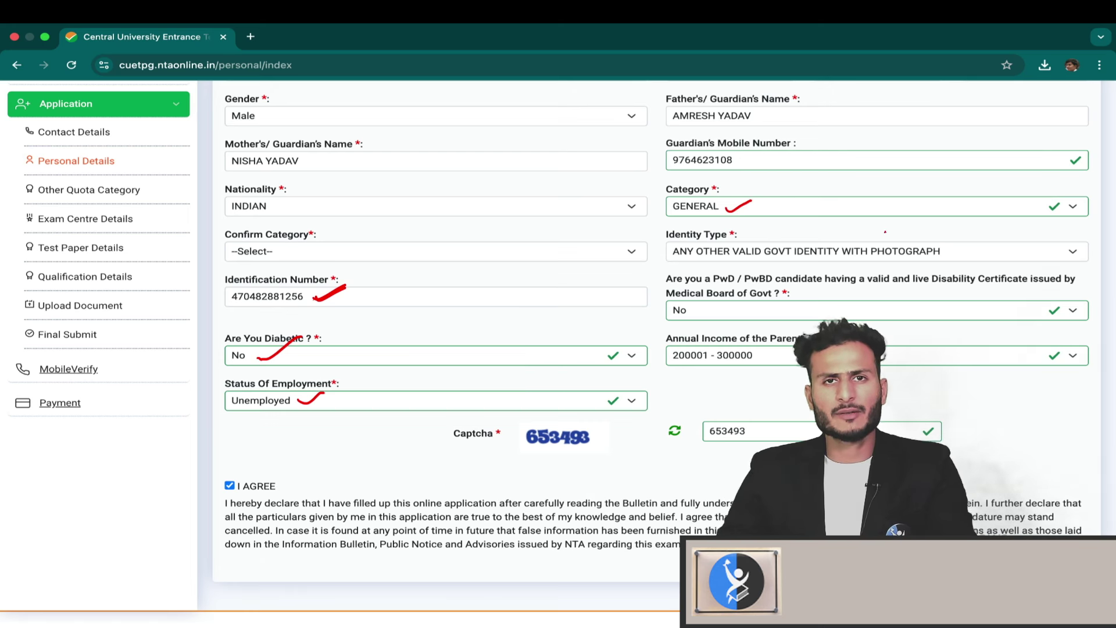
drag(972, 259, 1001, 247)
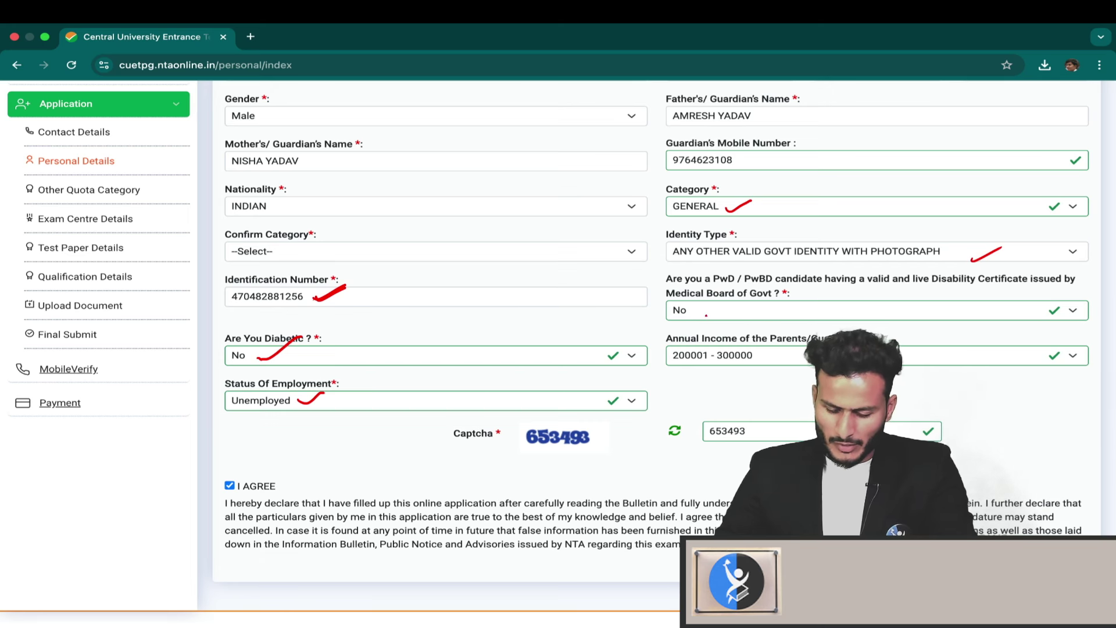
drag(693, 312, 721, 302)
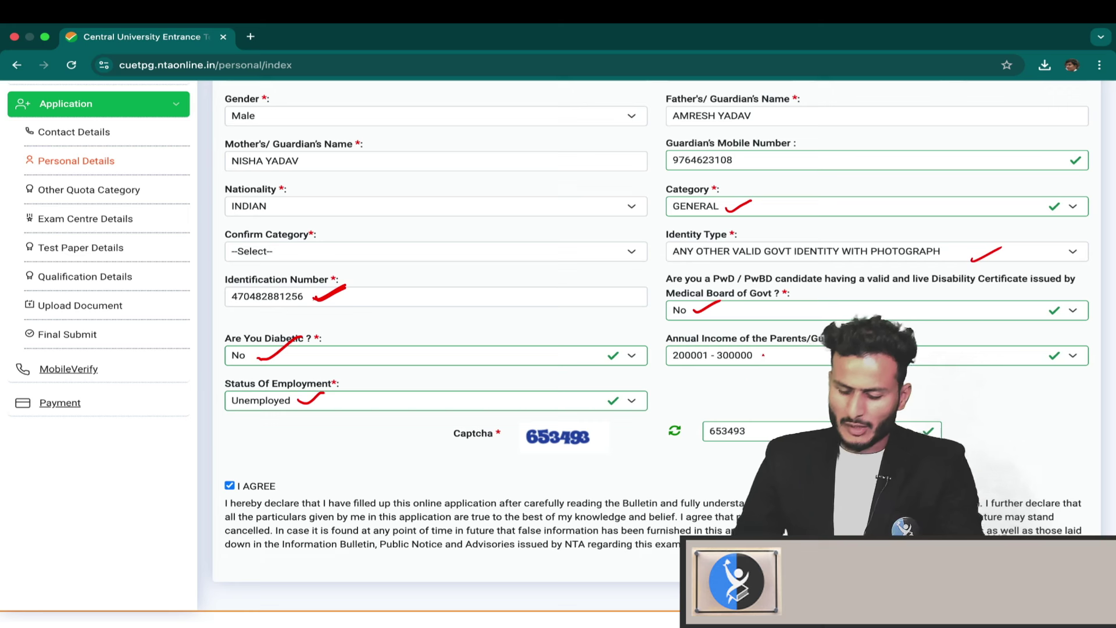
drag(678, 366, 750, 368)
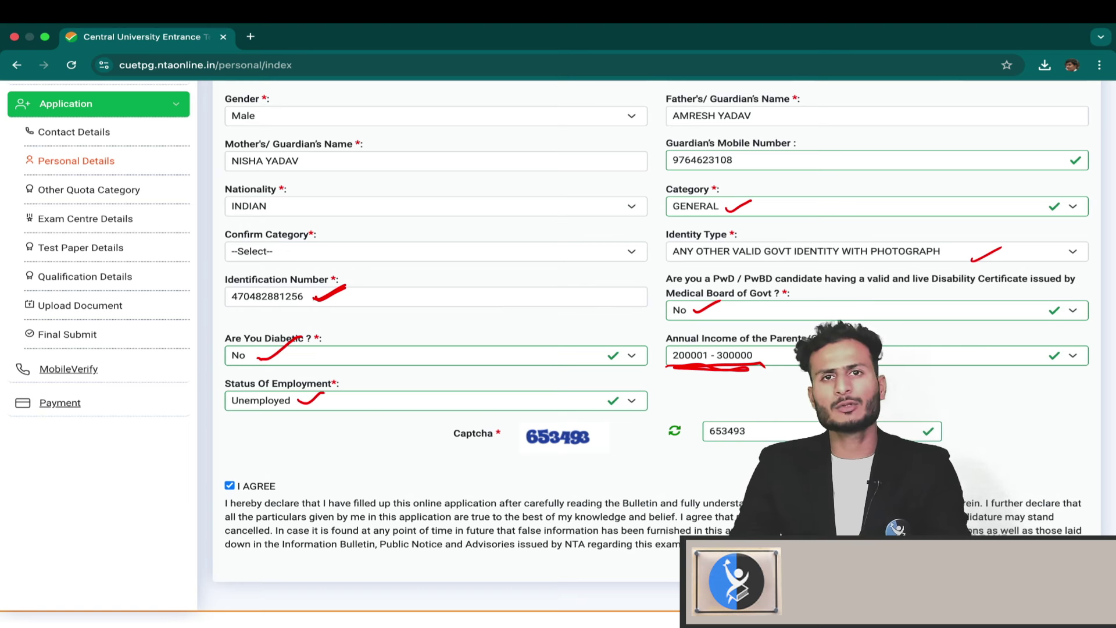
drag(726, 368, 771, 370)
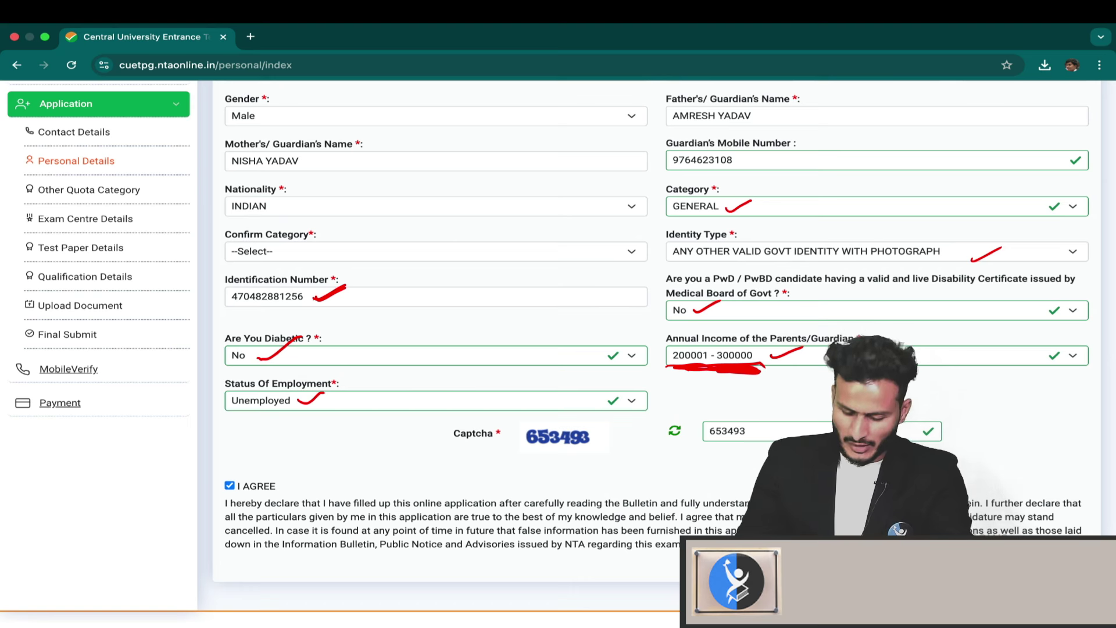
drag(486, 455, 599, 458)
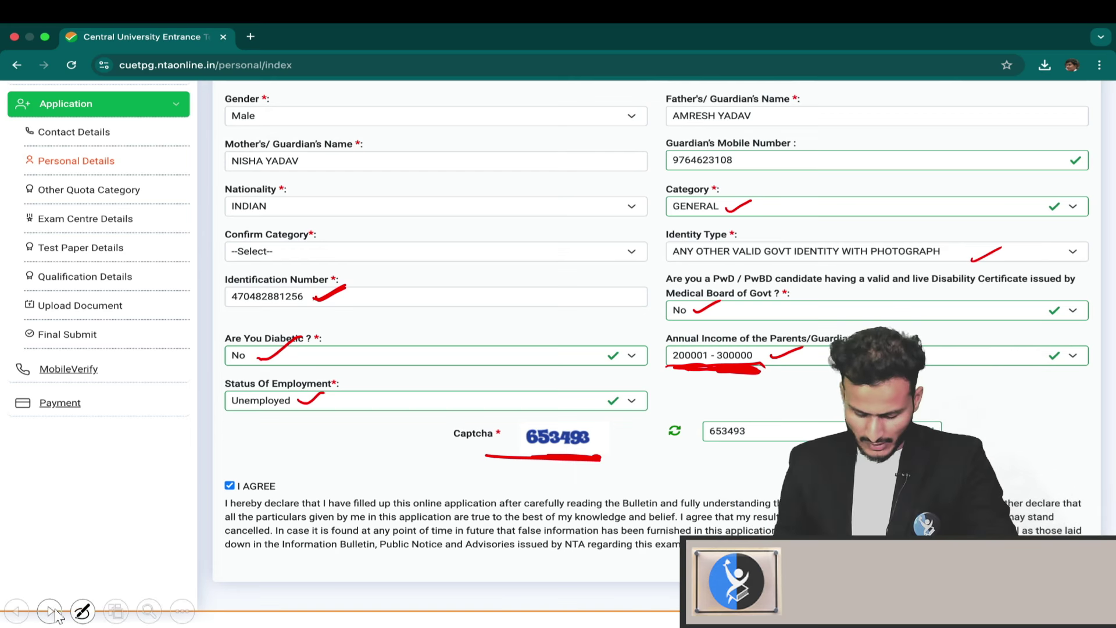
Step: Look through the slides from Personal Details to Exam Centre Details and return to the Personal Details slide
click(55, 611)
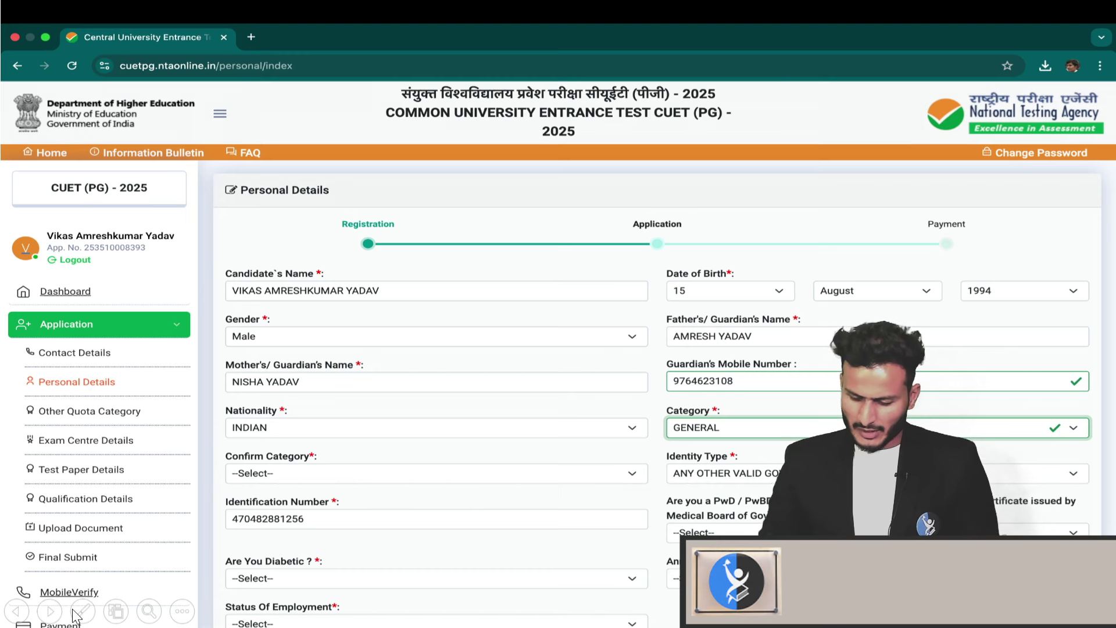
click(83, 611)
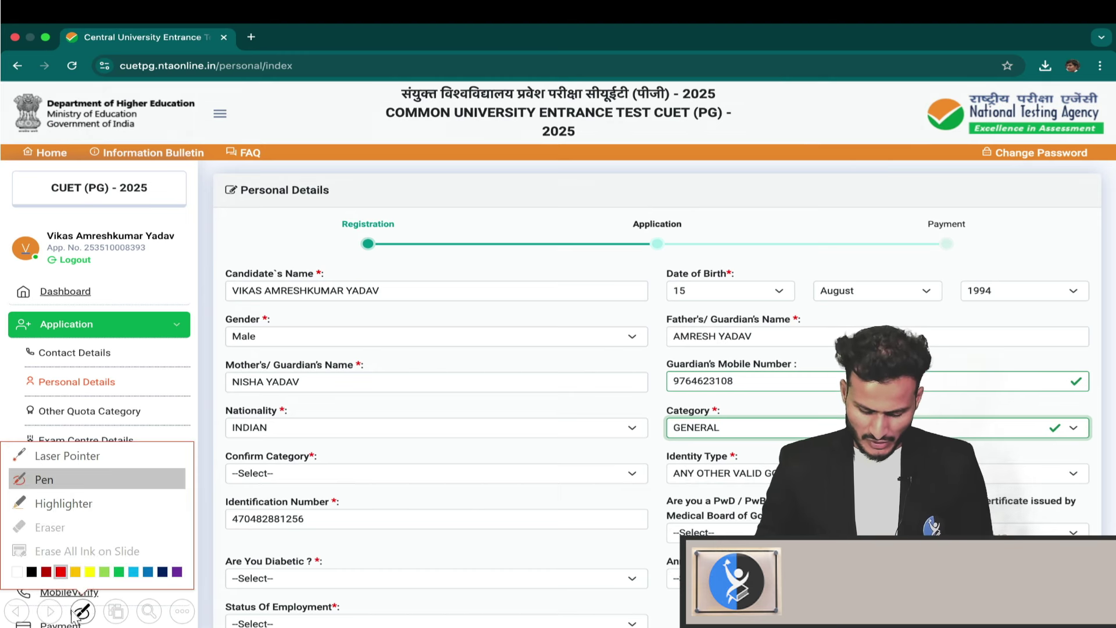
click(51, 612)
click(51, 612)
click(52, 609)
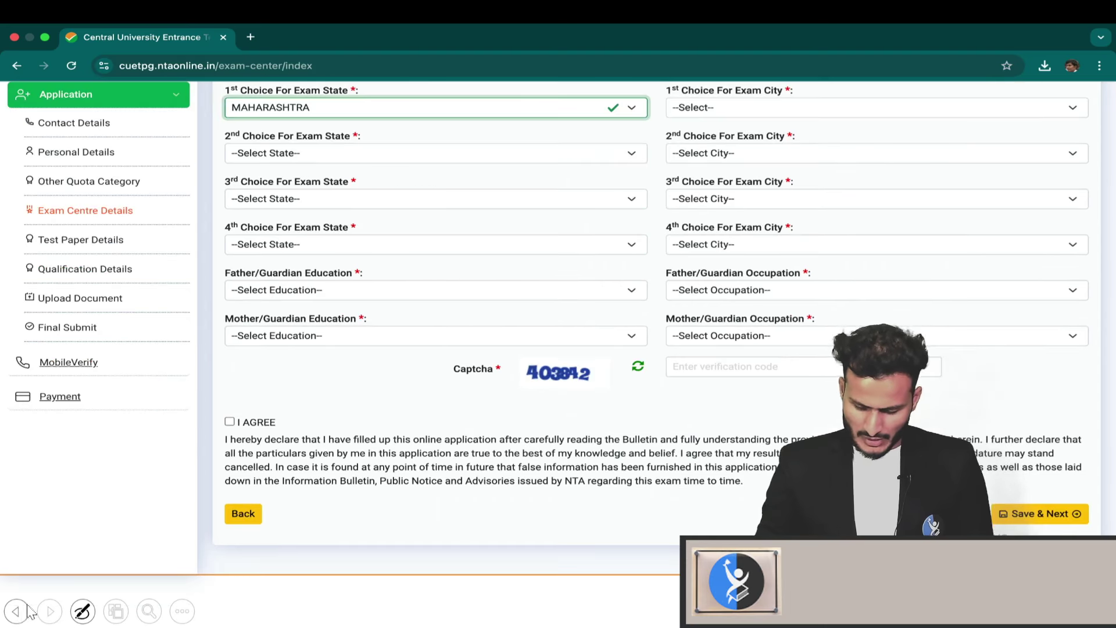
click(22, 607)
click(48, 607)
click(17, 610)
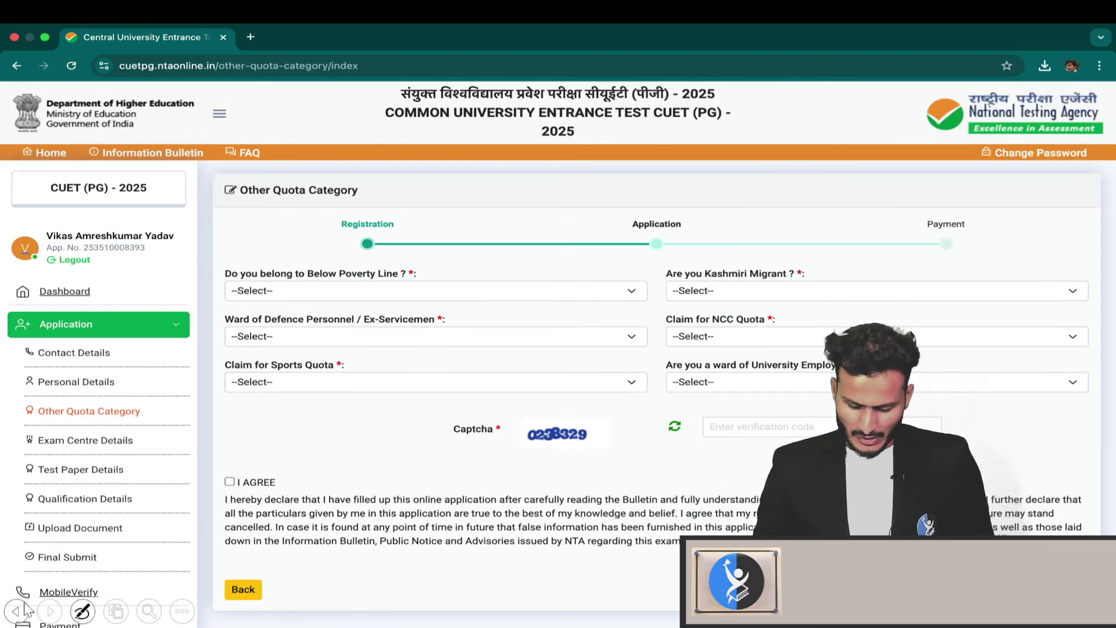
click(26, 611)
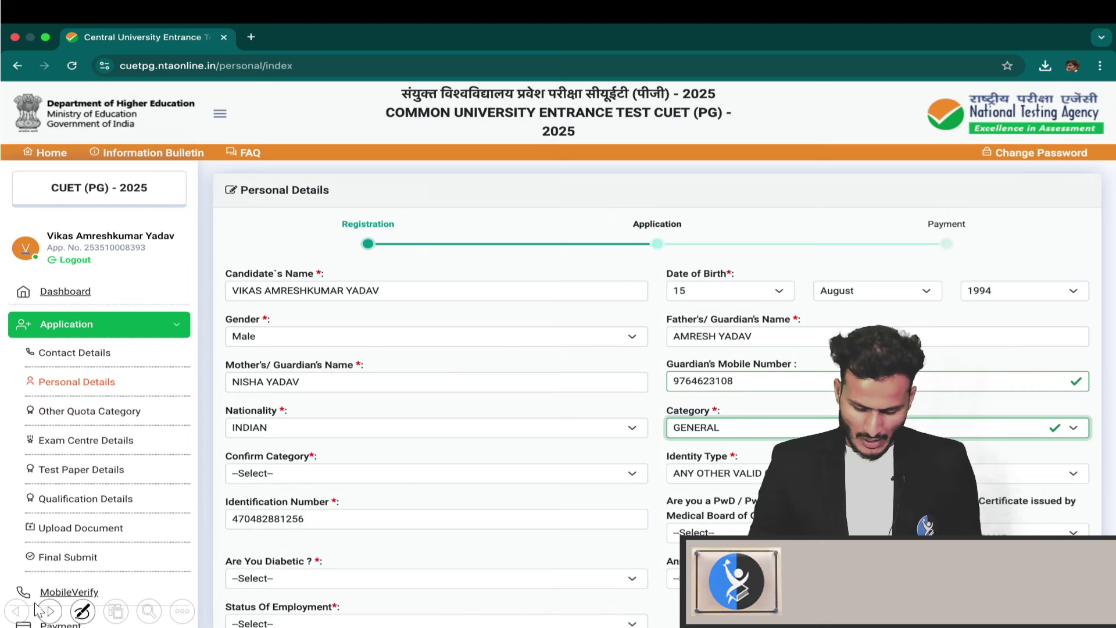
Step: On the Other Quota Category slide, underline the captcha and its verification code field and tick I AGREE
click(52, 608)
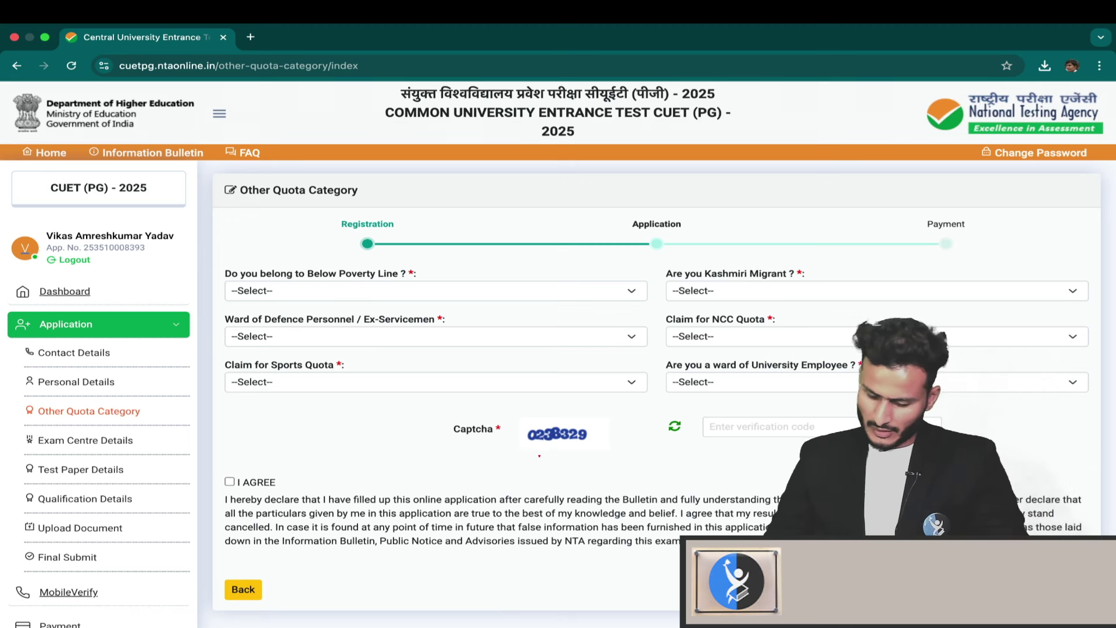
drag(516, 453, 603, 451)
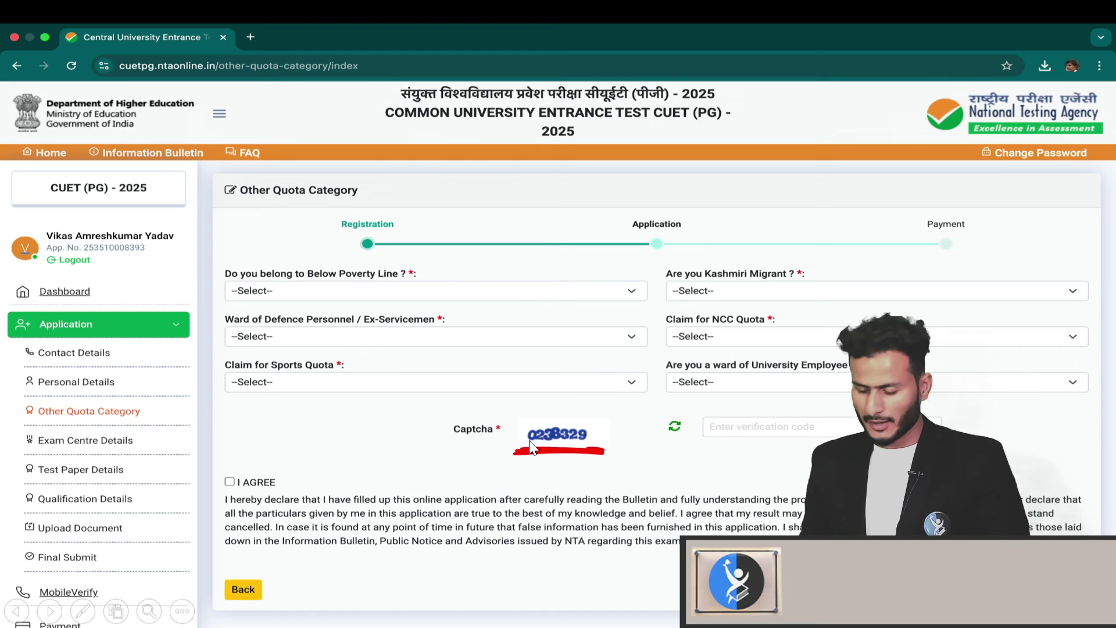
drag(696, 440, 819, 440)
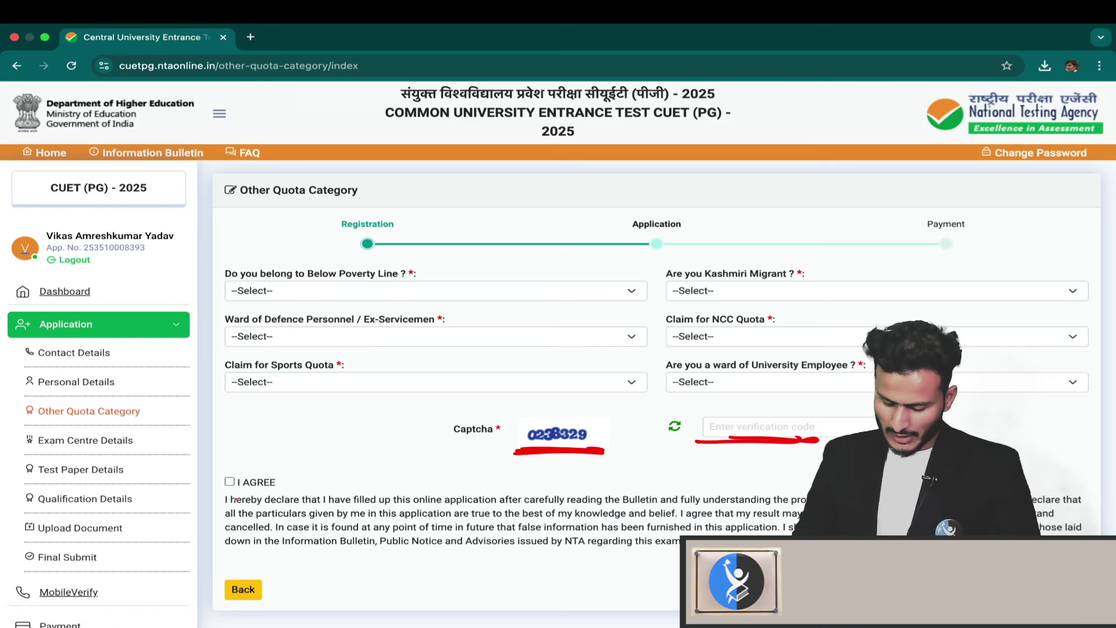
drag(213, 481, 263, 461)
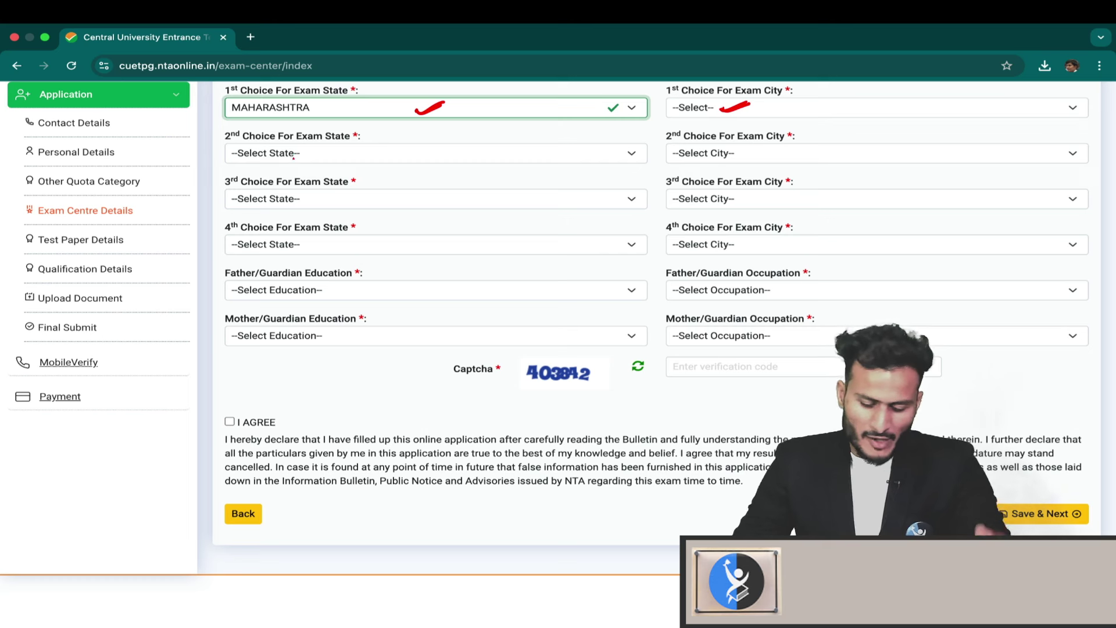
Step: On the Exam Centre Details slide, tick the 2nd, 3rd and 4th exam state choices and the 3rd and 4th exam city choices in red
drag(304, 152, 331, 143)
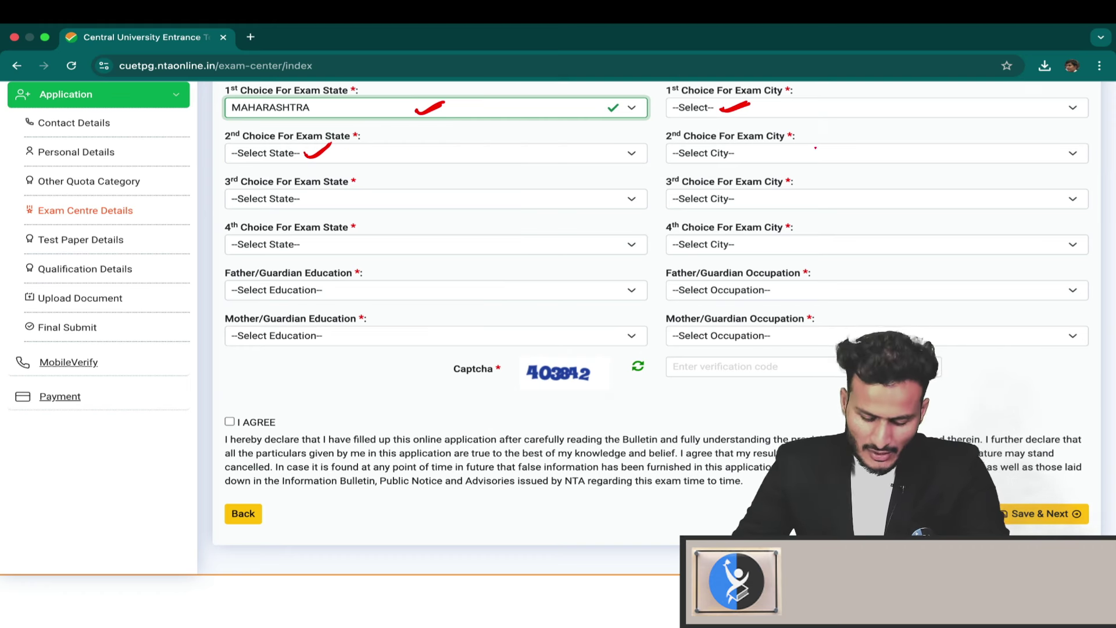
drag(306, 199, 317, 197)
drag(810, 200, 841, 187)
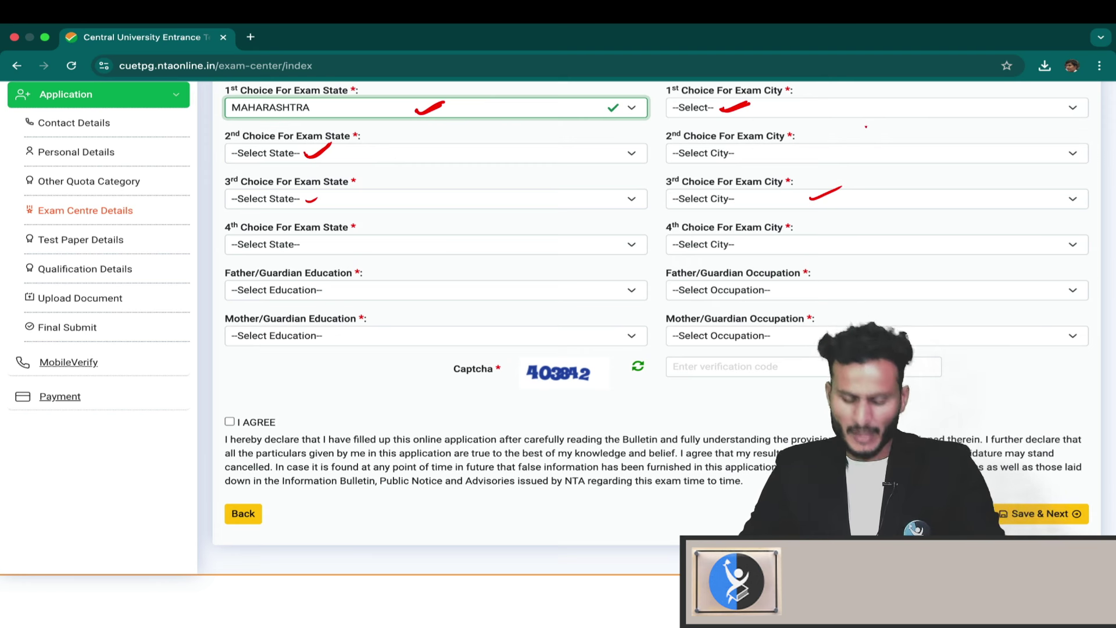
drag(300, 247, 349, 219)
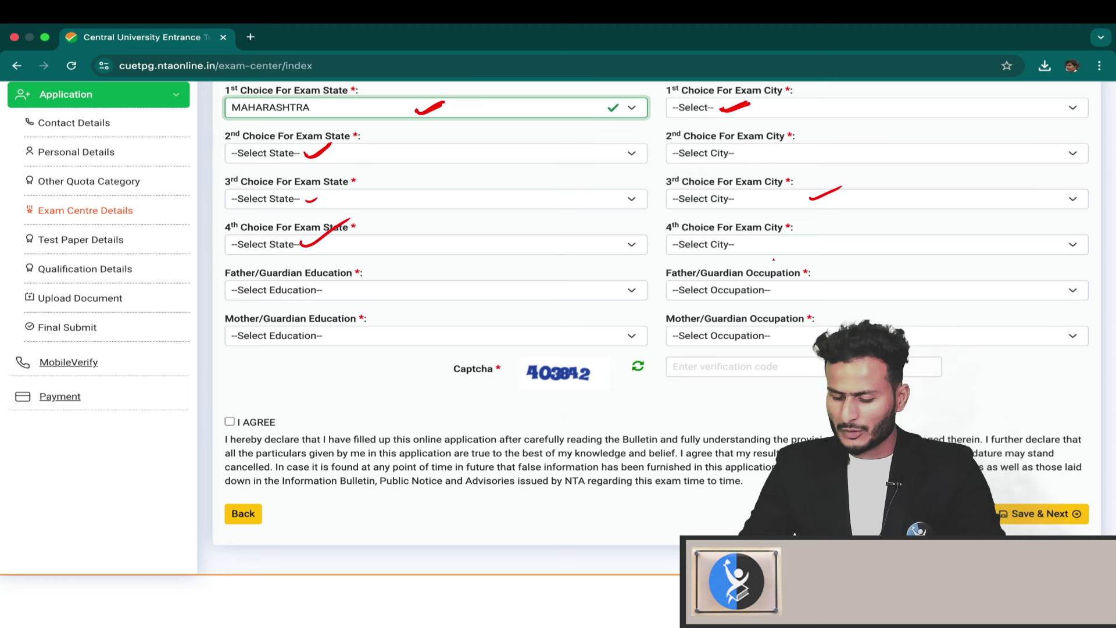
drag(778, 255, 824, 237)
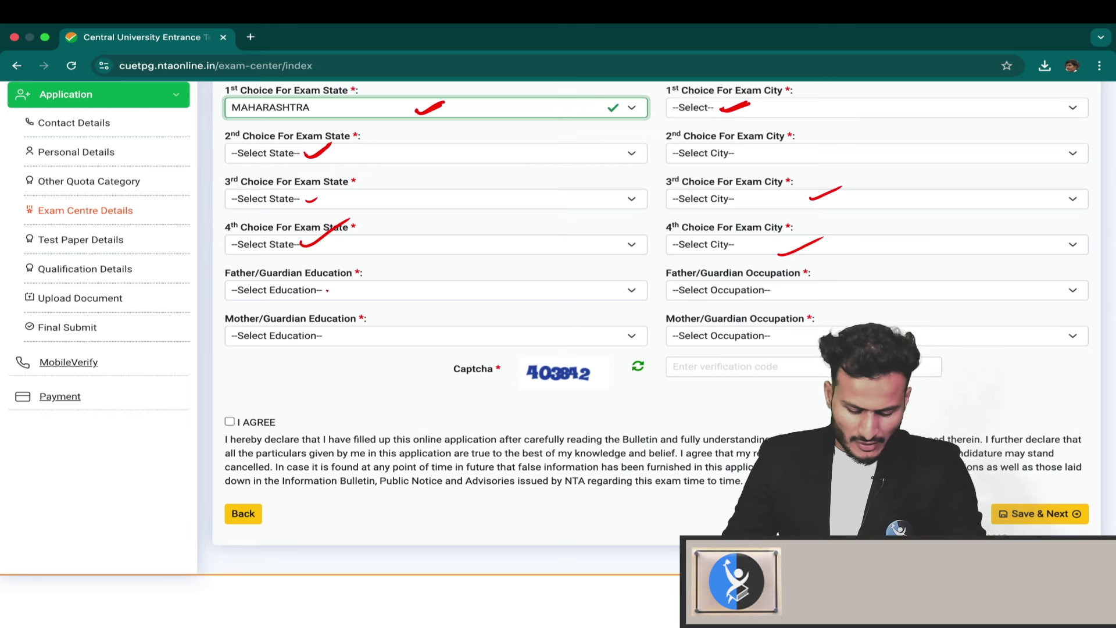
Step: Tick the father's and mother's education and occupation fields, underline the captcha, and tick I AGREE
drag(324, 289, 343, 280)
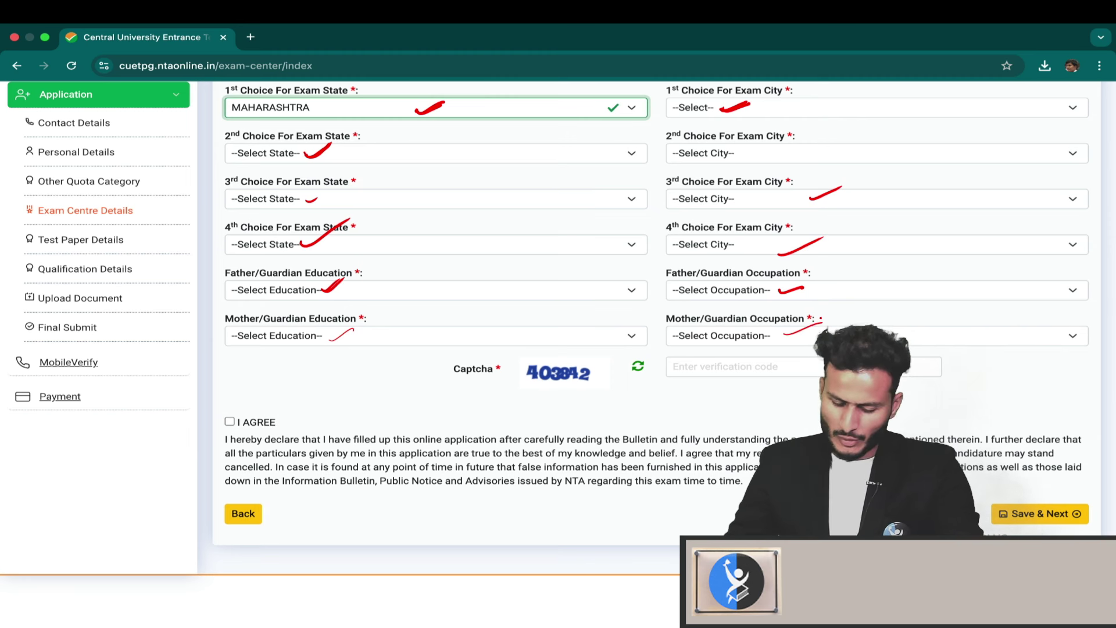
drag(498, 390, 611, 394)
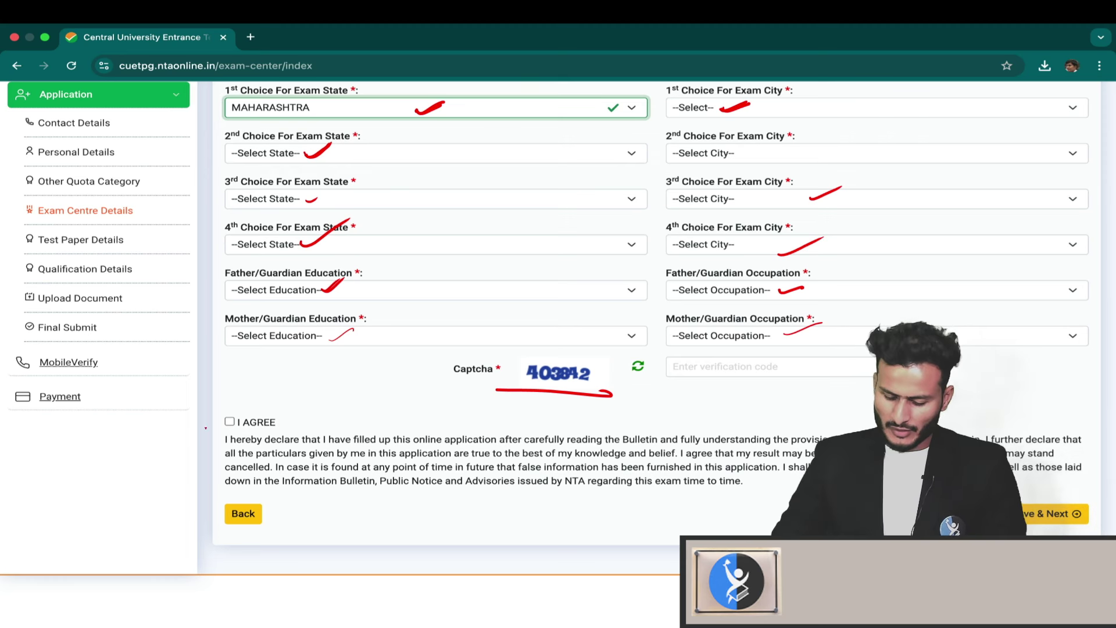
drag(208, 425, 281, 379)
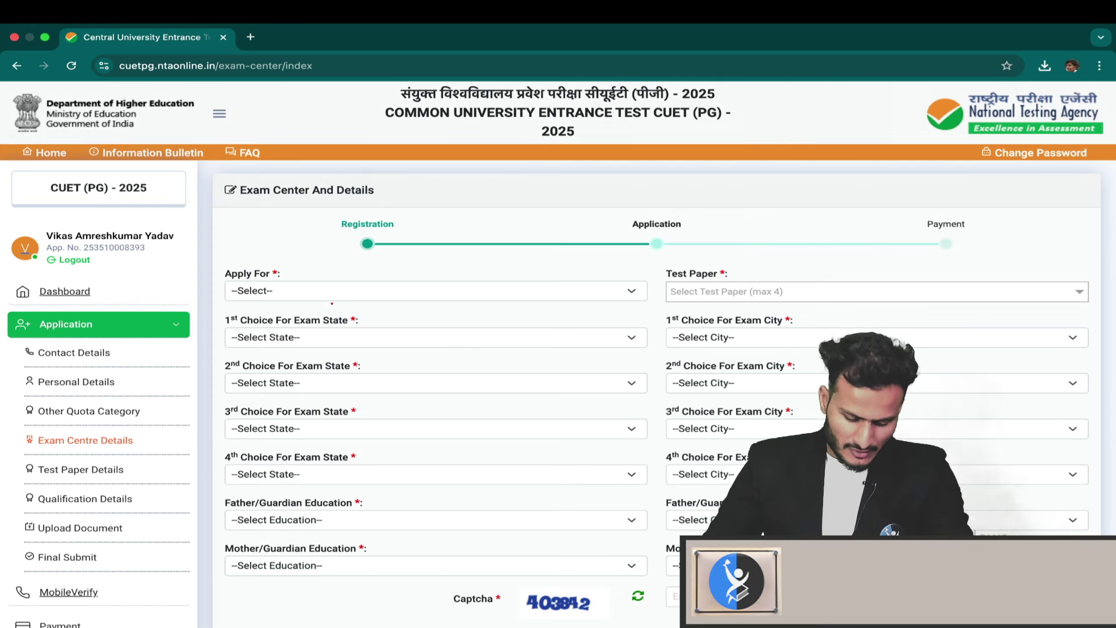
Step: On the slide with the test paper list, underline CUET (PG) - 2025, tick four unselected papers, and write 1400+700+700, underlined with 1400 circled
mouse_move(69, 620)
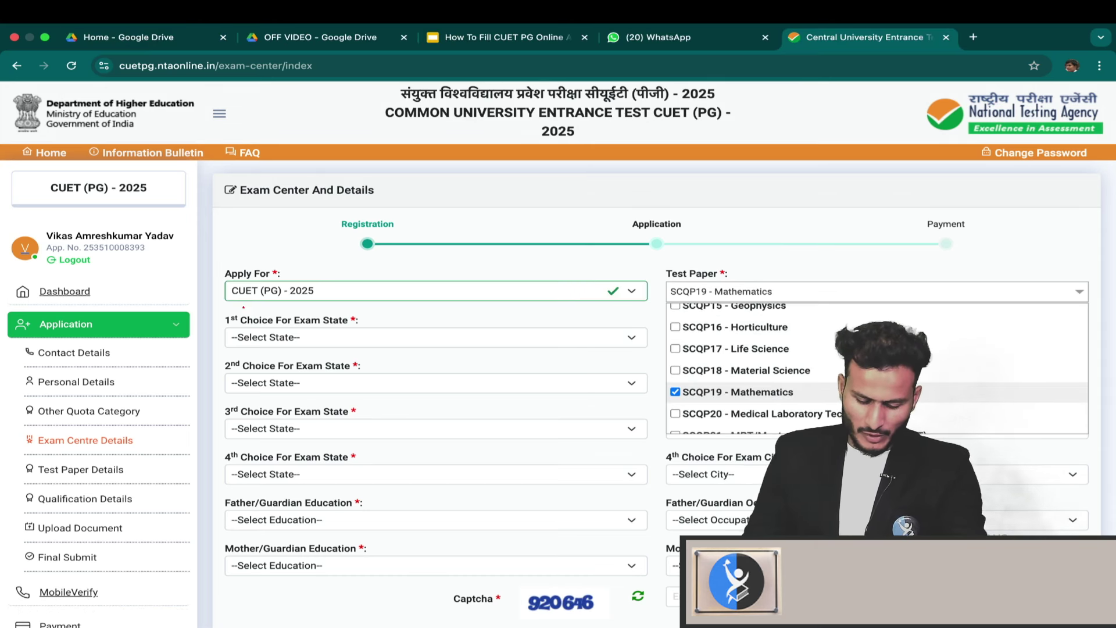
drag(221, 305, 392, 298)
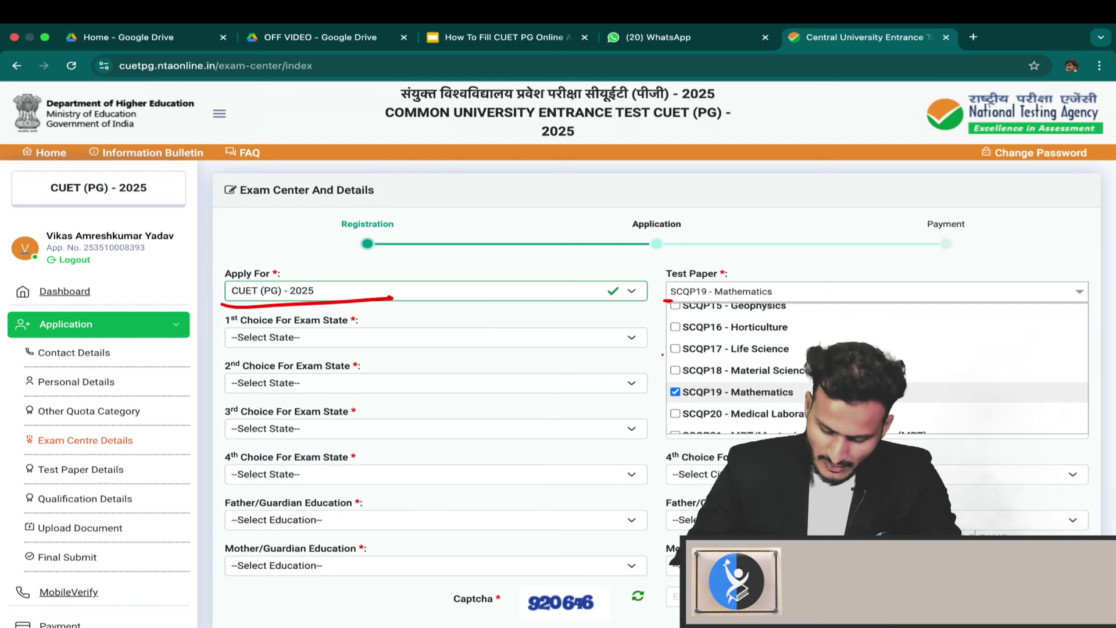
mouse_move(663, 348)
mouse_down()
mouse_move(692, 338)
mouse_move(690, 313)
mouse_up()
drag(663, 368, 695, 352)
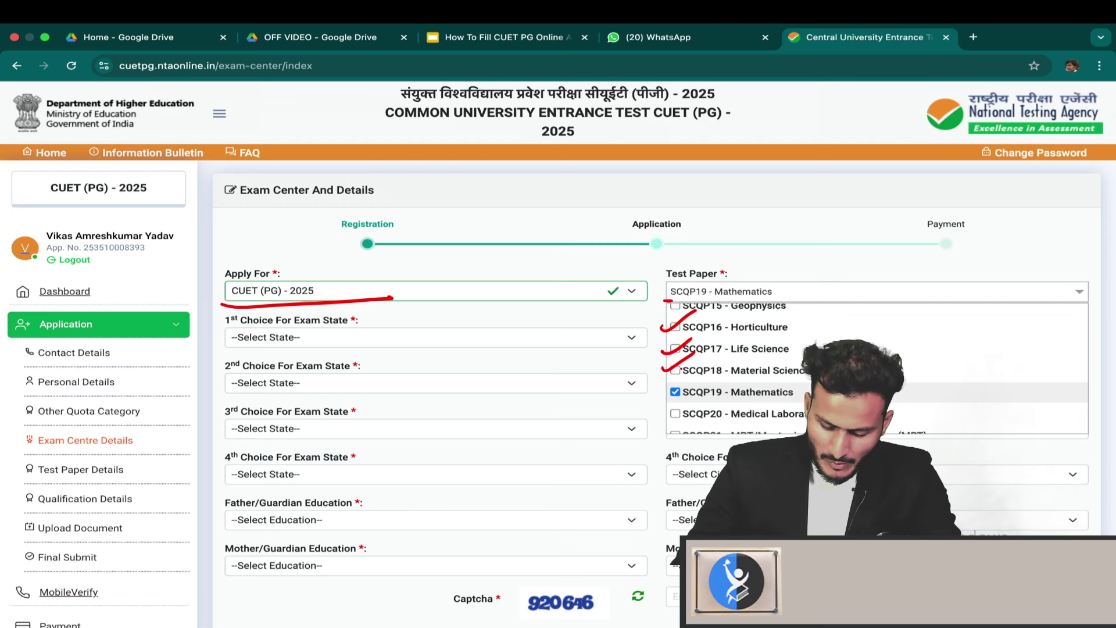
drag(660, 414, 692, 402)
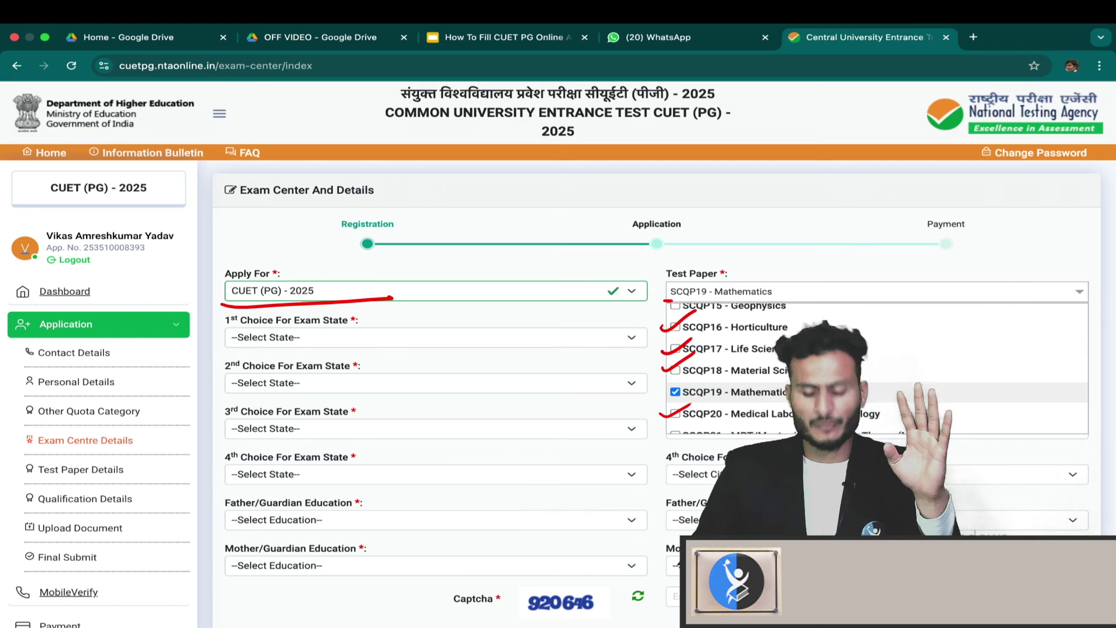
drag(717, 177, 721, 198)
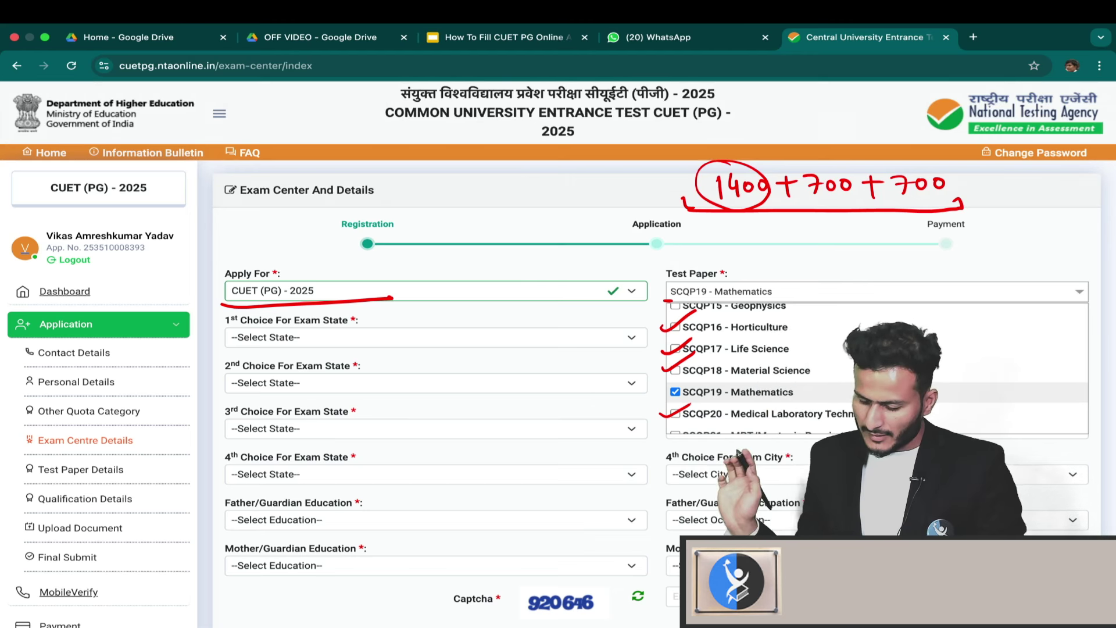
Step: Move to the Test Paper Details slide, mark Ok, draw three ticked lines under the test paper field, and tick the upper I AGREE
mouse_move(53, 614)
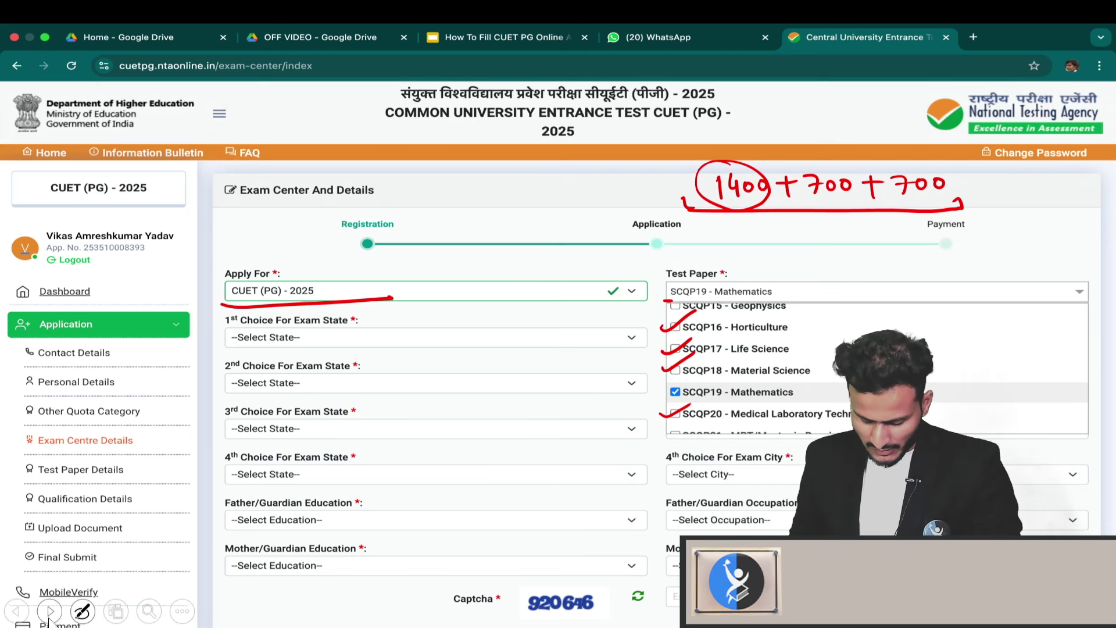
click(54, 612)
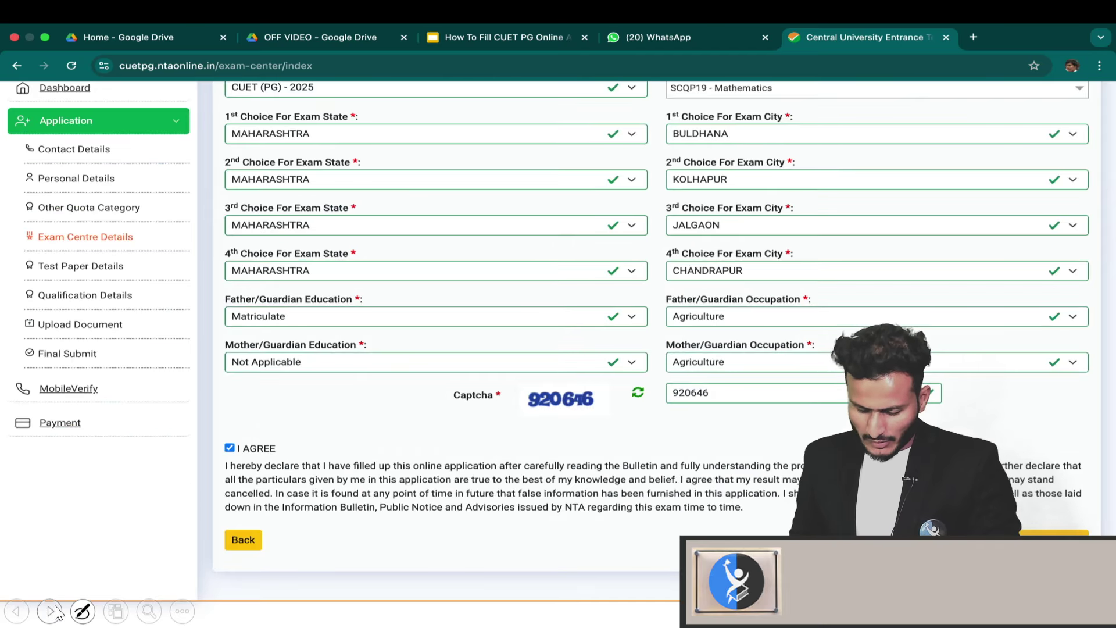
click(23, 611)
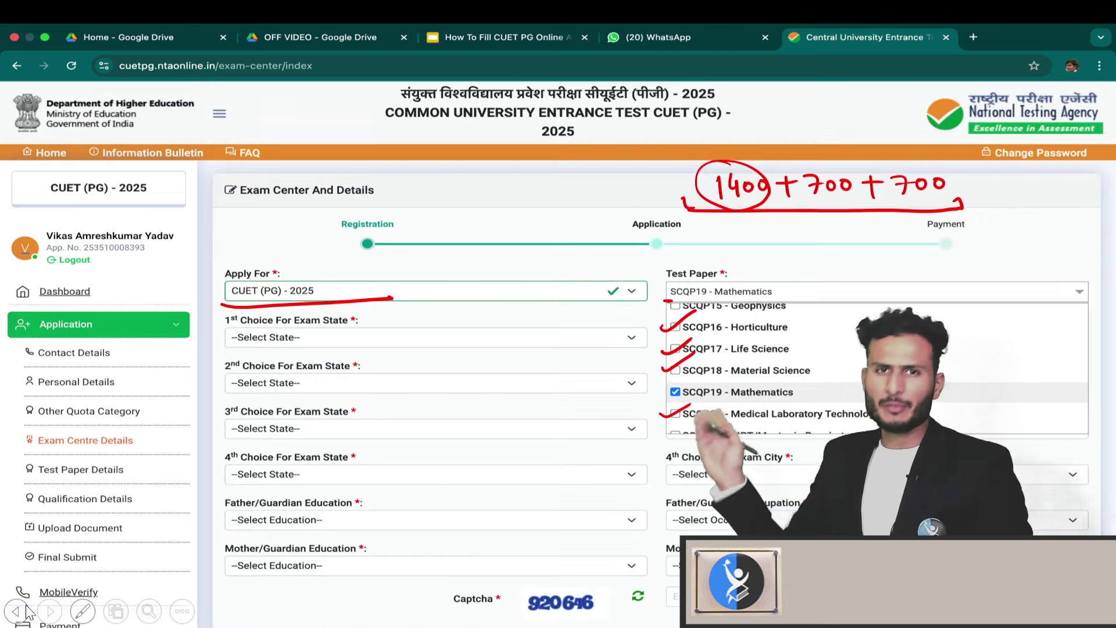
click(52, 612)
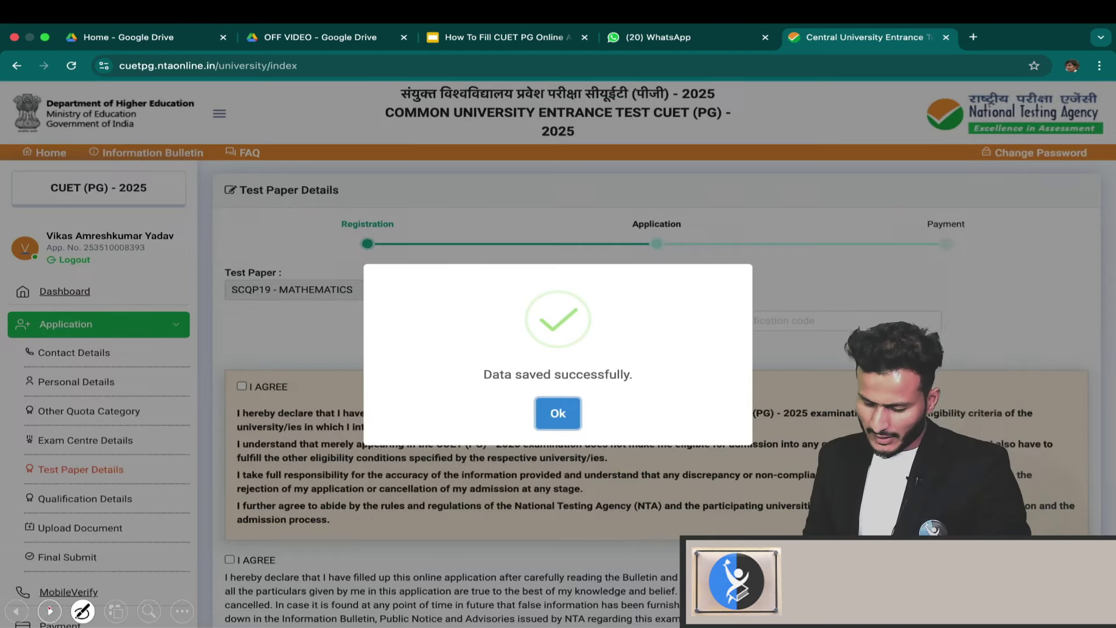
click(52, 612)
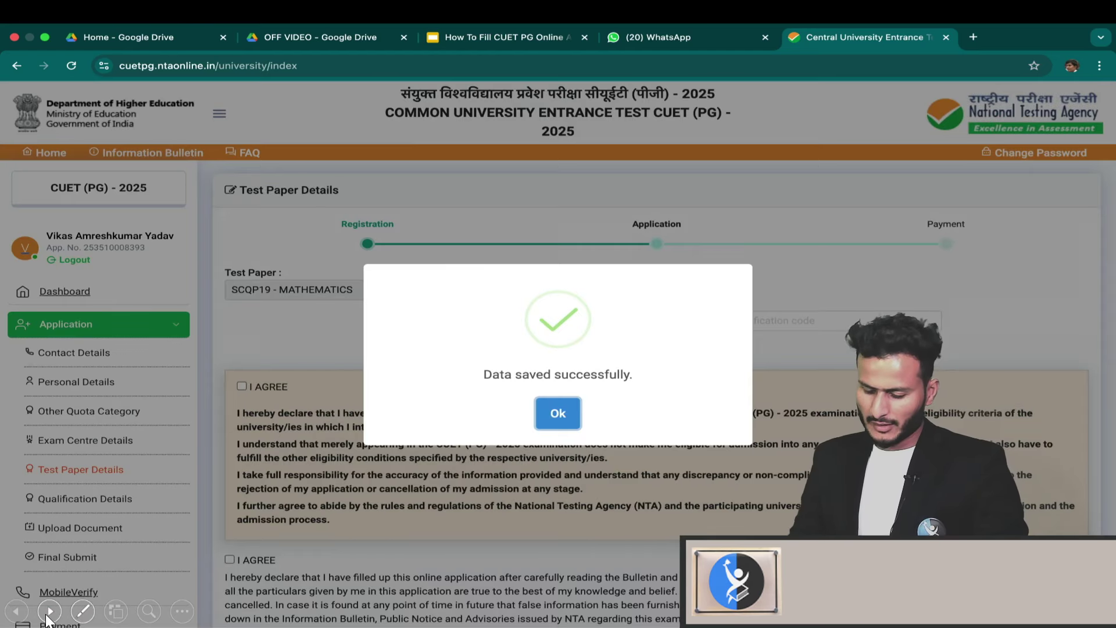
drag(560, 424, 561, 451)
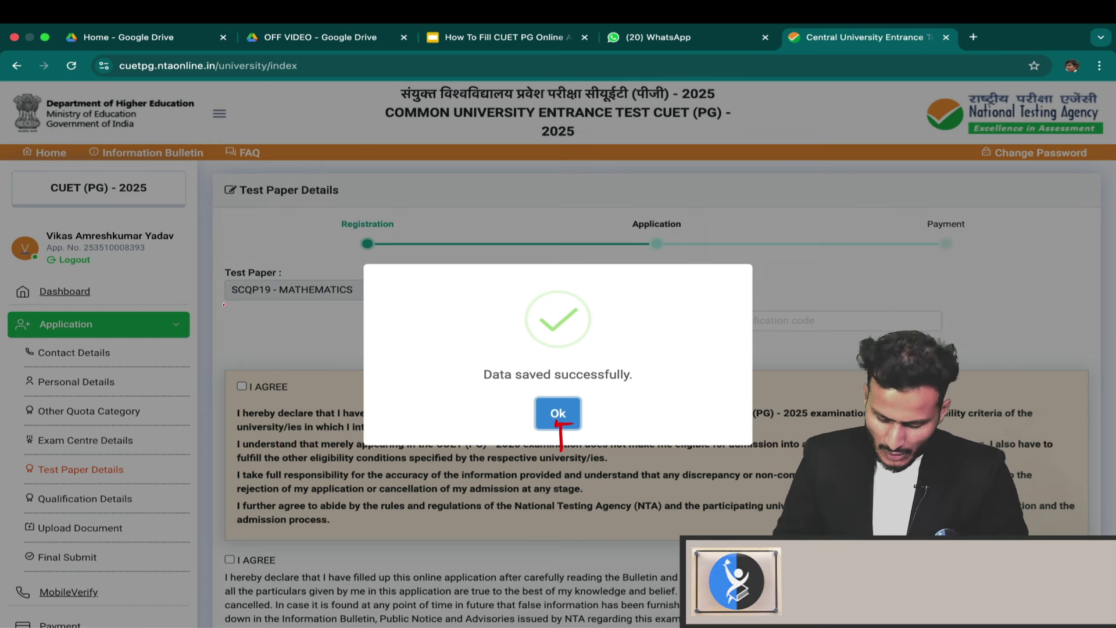
drag(220, 303, 354, 302)
drag(219, 325, 347, 324)
drag(220, 352, 332, 350)
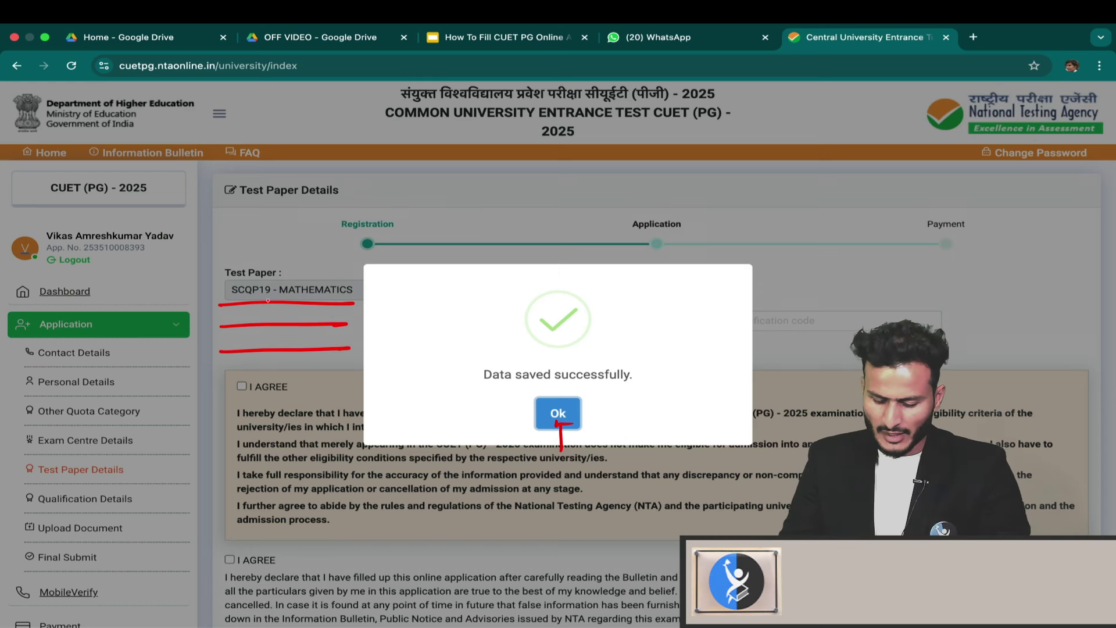
mouse_move(207, 283)
mouse_down()
mouse_move(250, 271)
mouse_move(203, 301)
mouse_move(250, 304)
mouse_up()
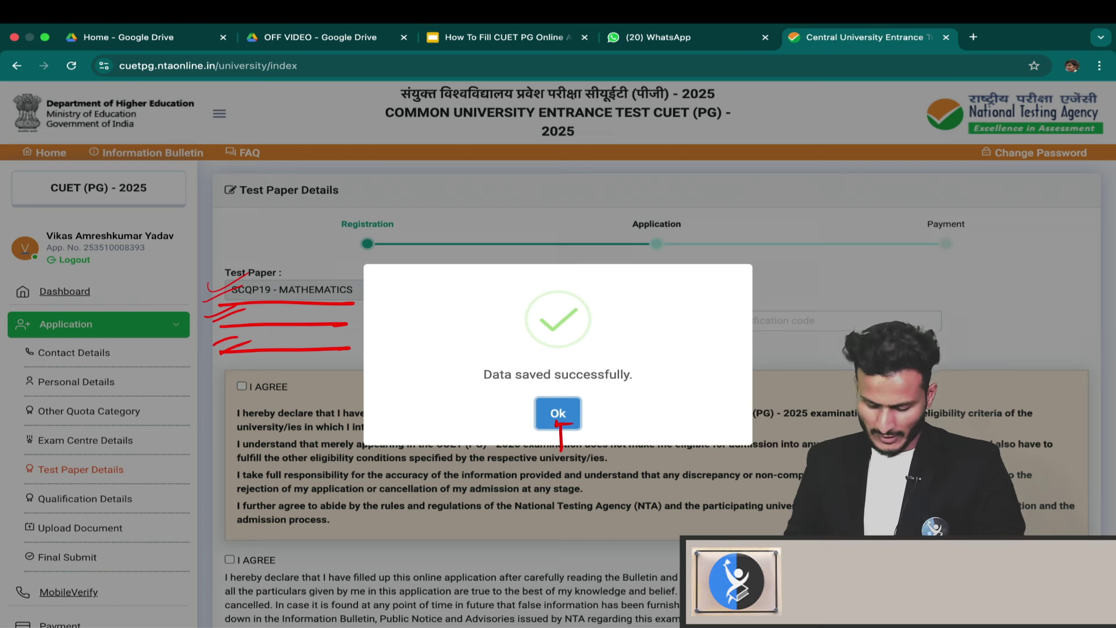
drag(217, 392, 274, 368)
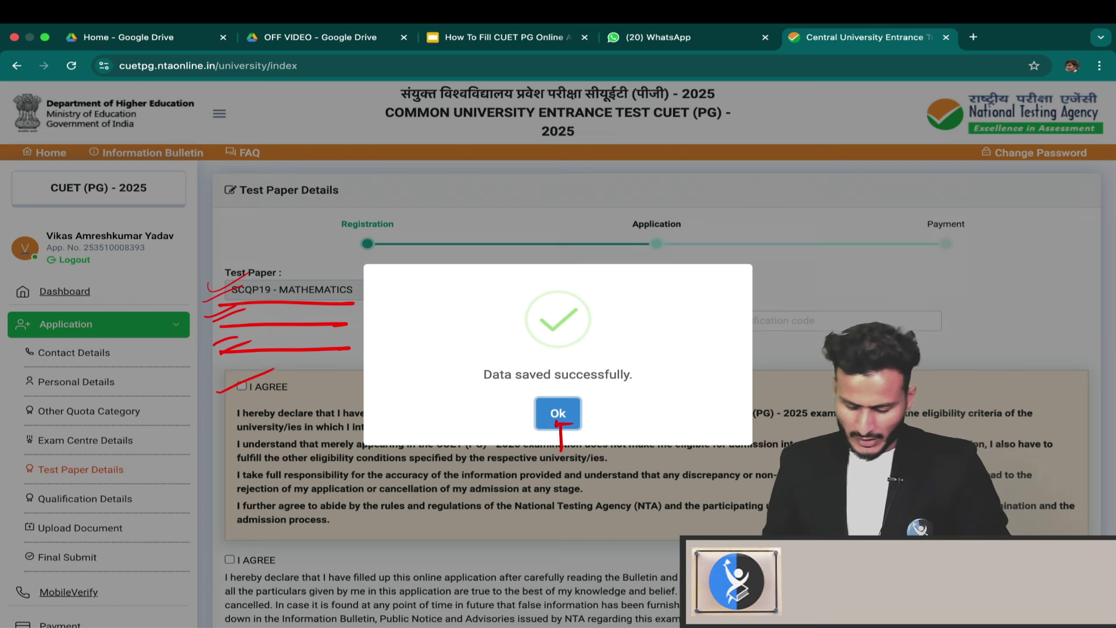
Step: Move to the blank Qualification Details slide and tick the 10th pass status, year, course, board, institute and result mode fields
click(50, 615)
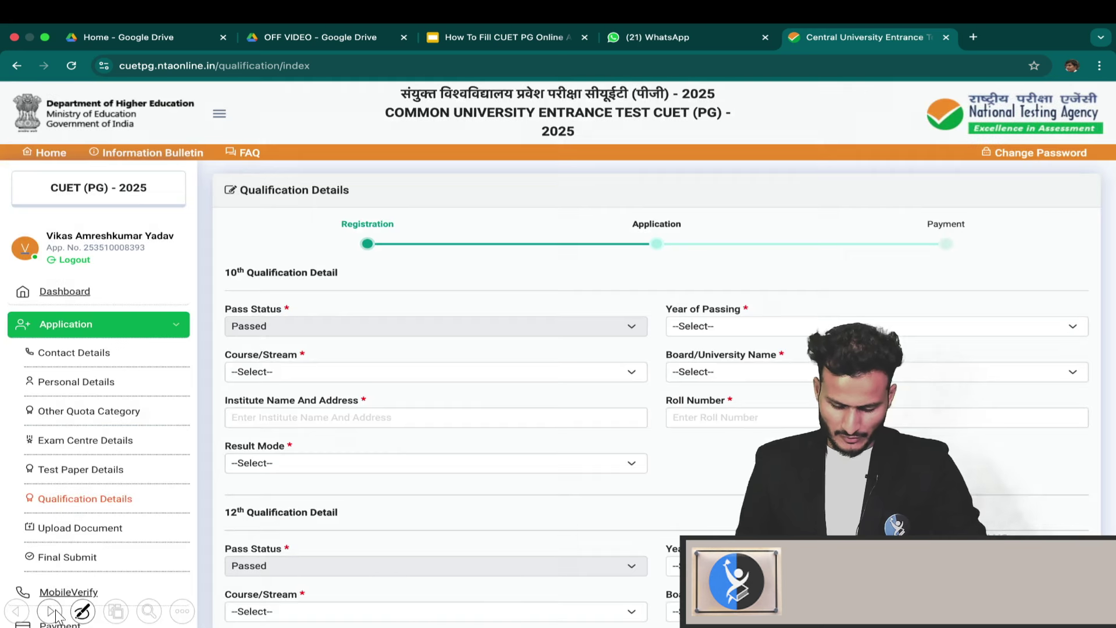
click(51, 612)
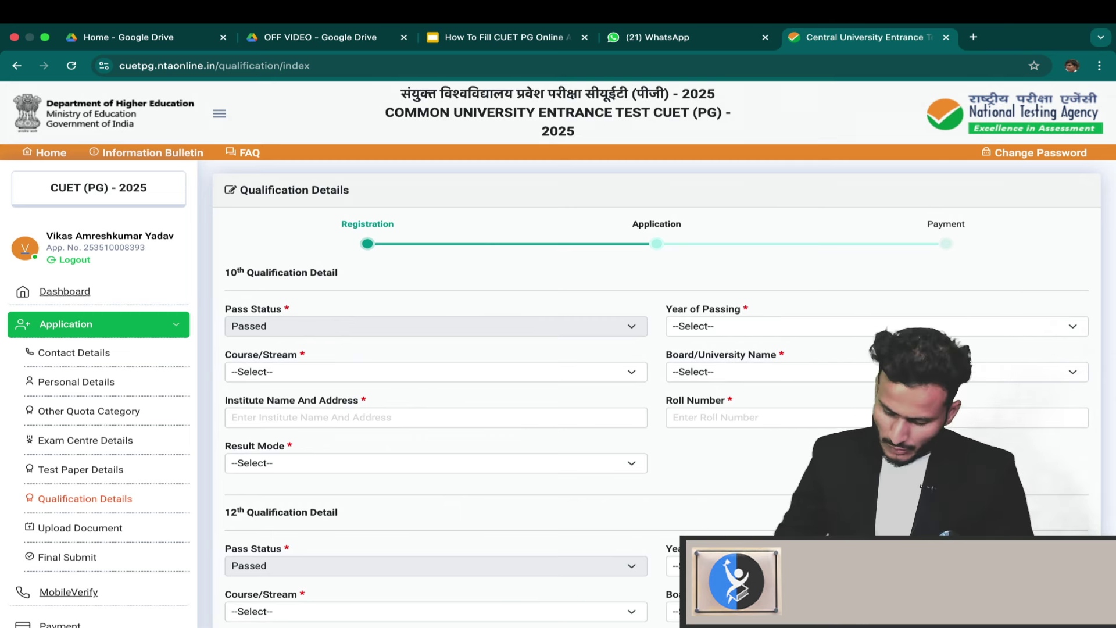
drag(277, 329, 295, 319)
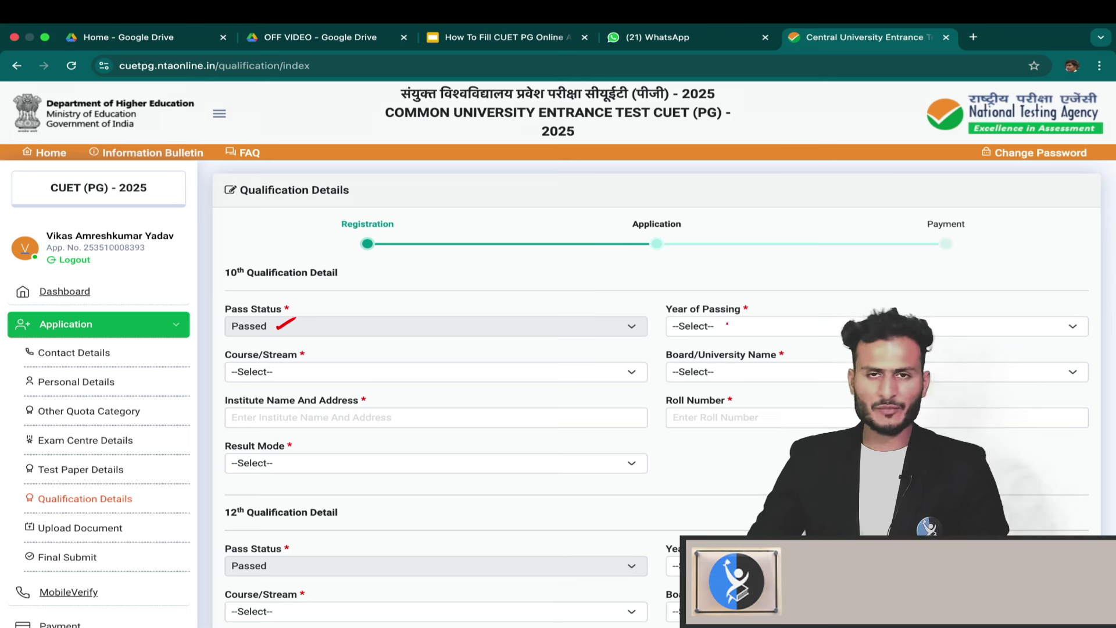
drag(720, 330, 751, 319)
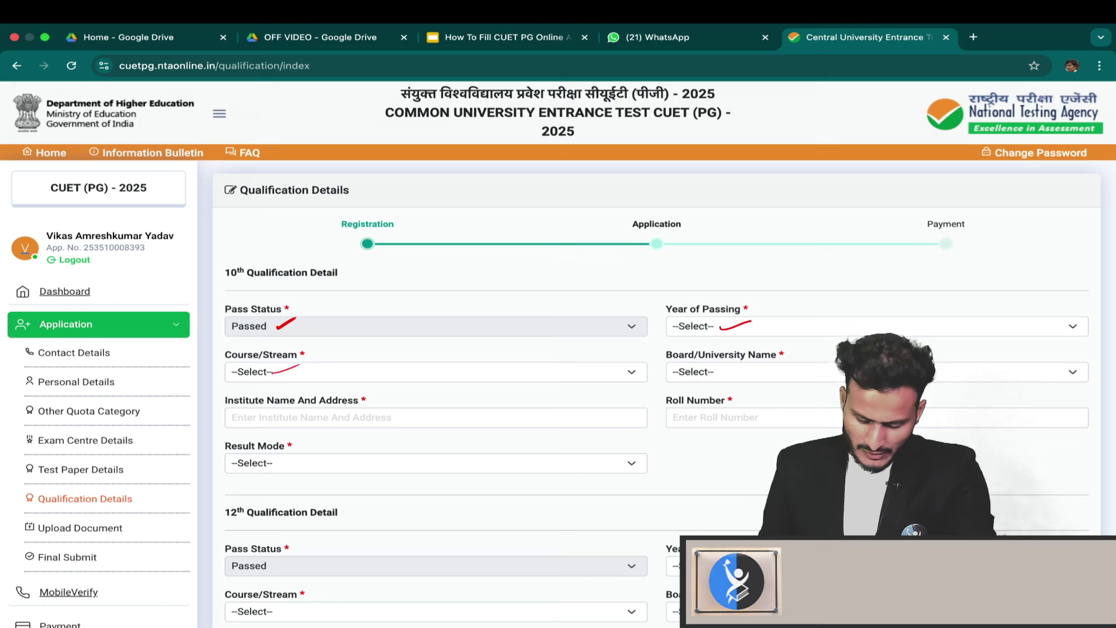
drag(737, 377, 772, 360)
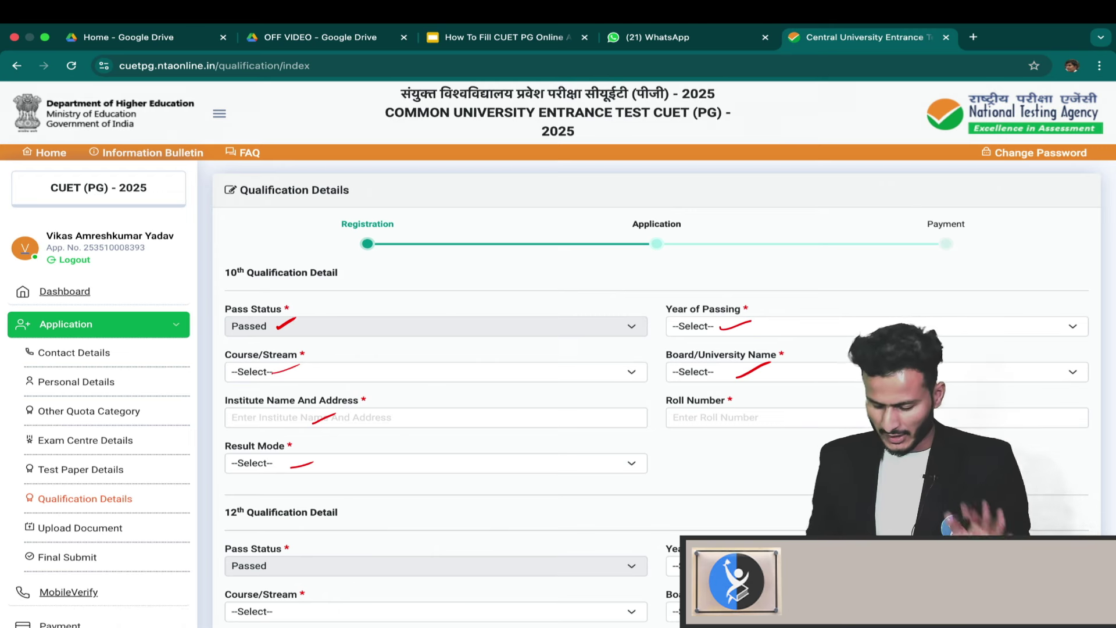
Step: On the filled-in 10th qualification slide, tick the course, institute, result mode, total marks, year and roll number, and underline the obtained marks 512
mouse_move(54, 615)
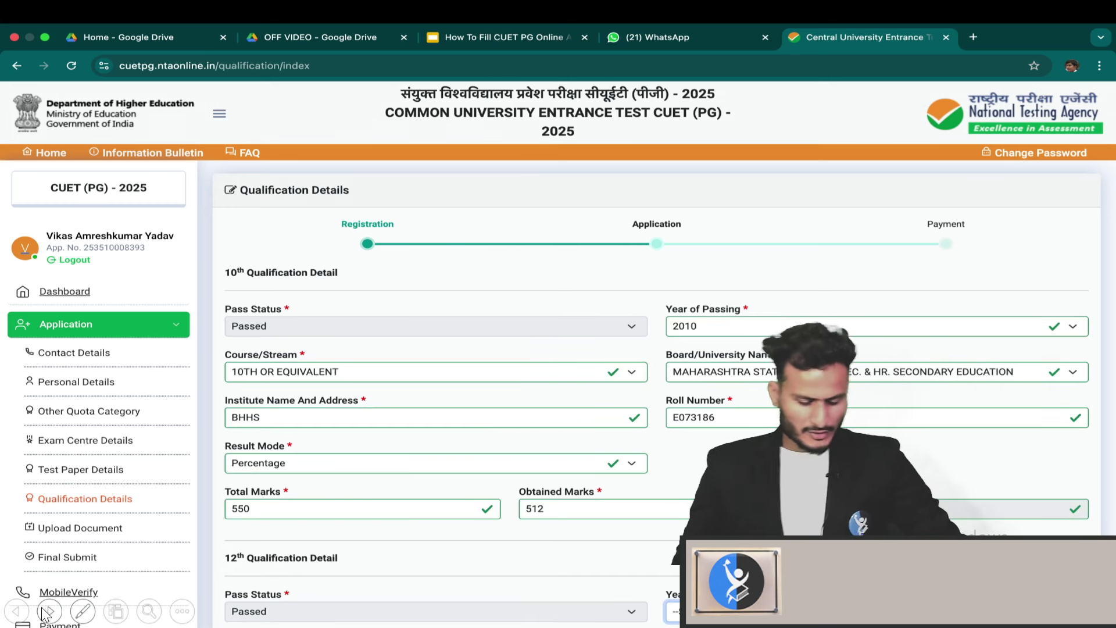
drag(347, 370, 370, 360)
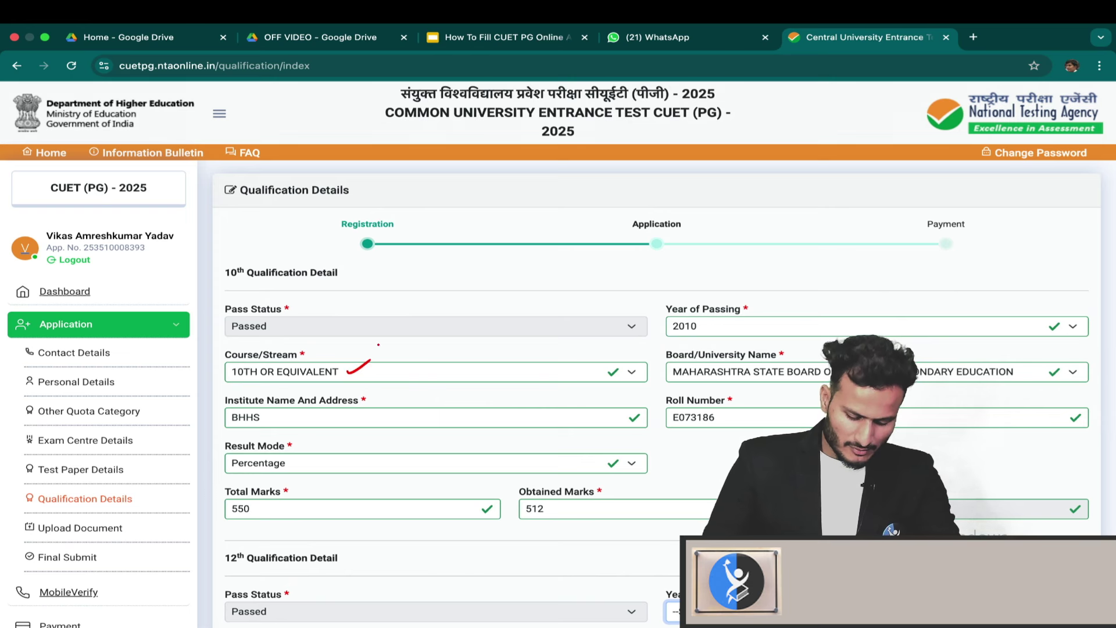
drag(268, 422, 290, 411)
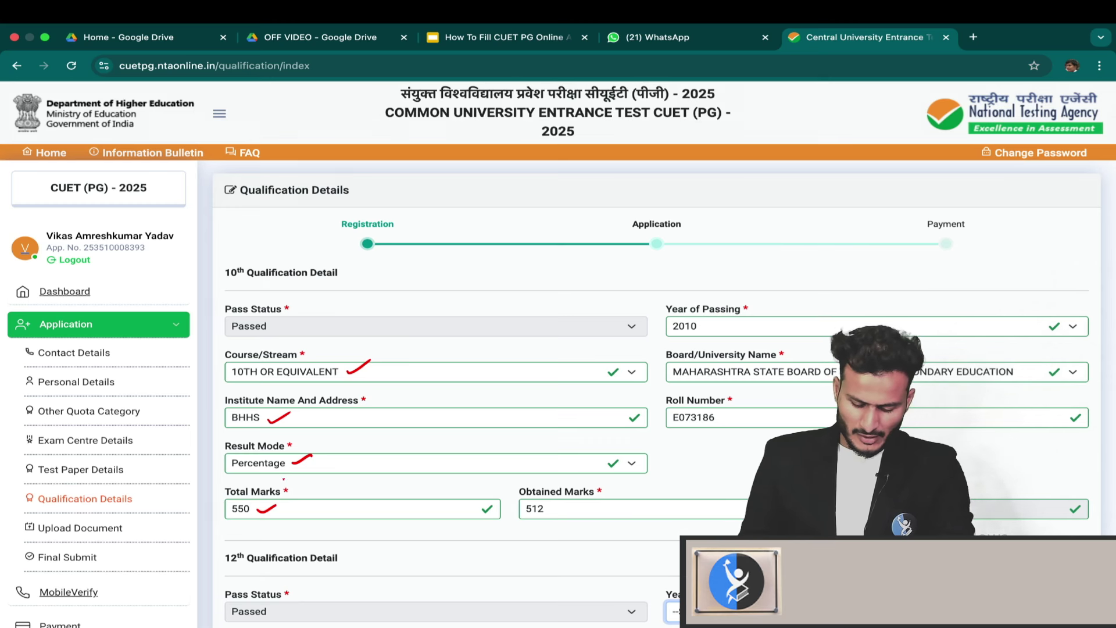
drag(290, 464, 313, 458)
drag(257, 509, 284, 494)
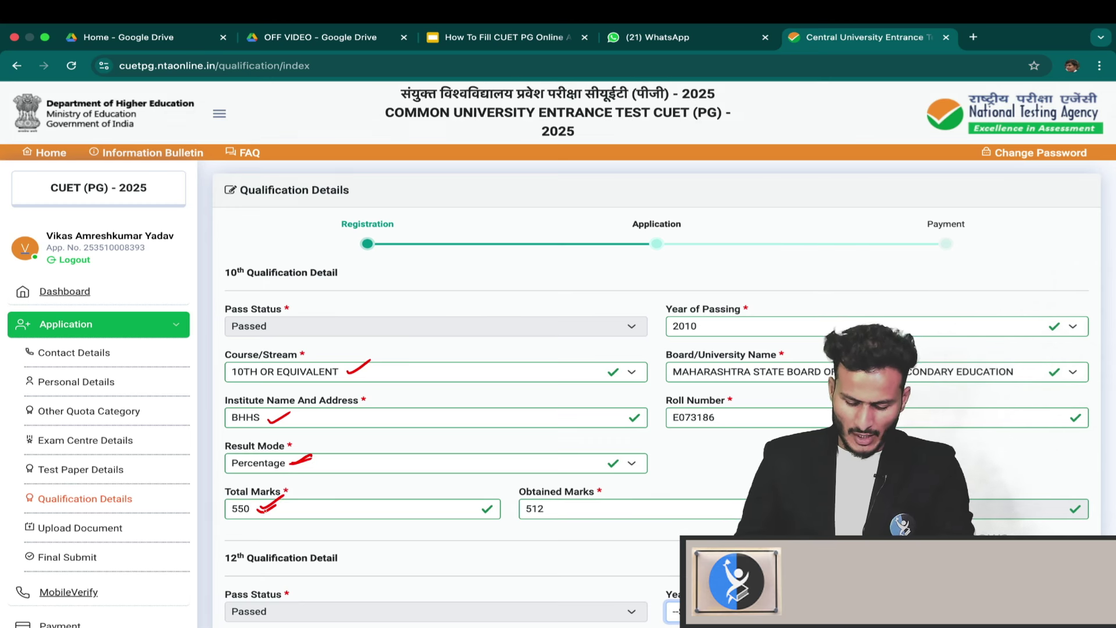
drag(525, 516, 574, 515)
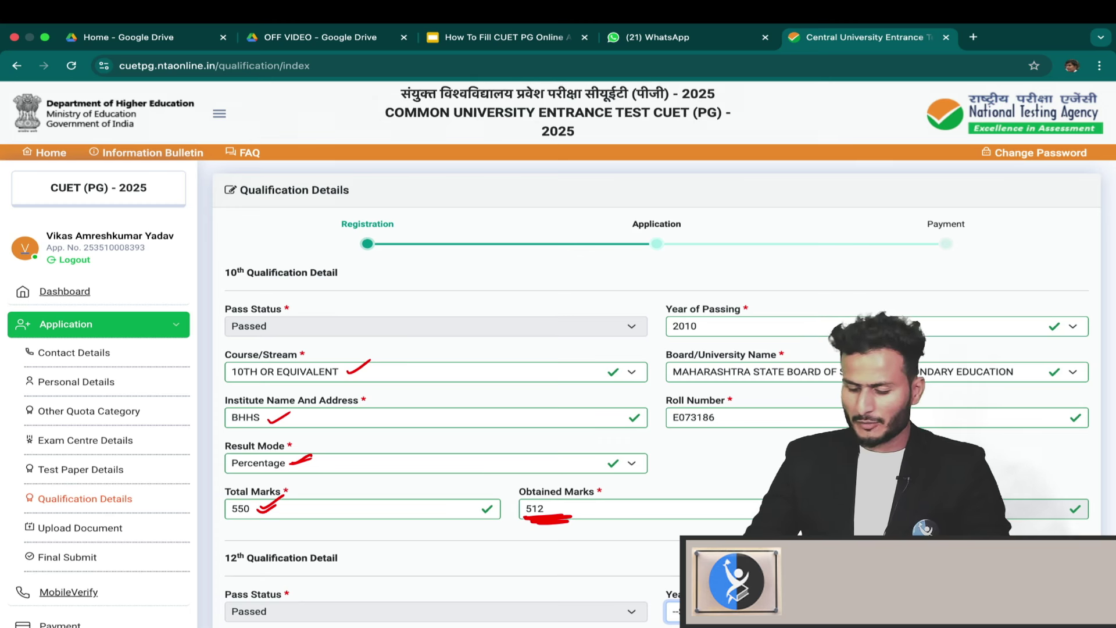
drag(708, 328, 765, 314)
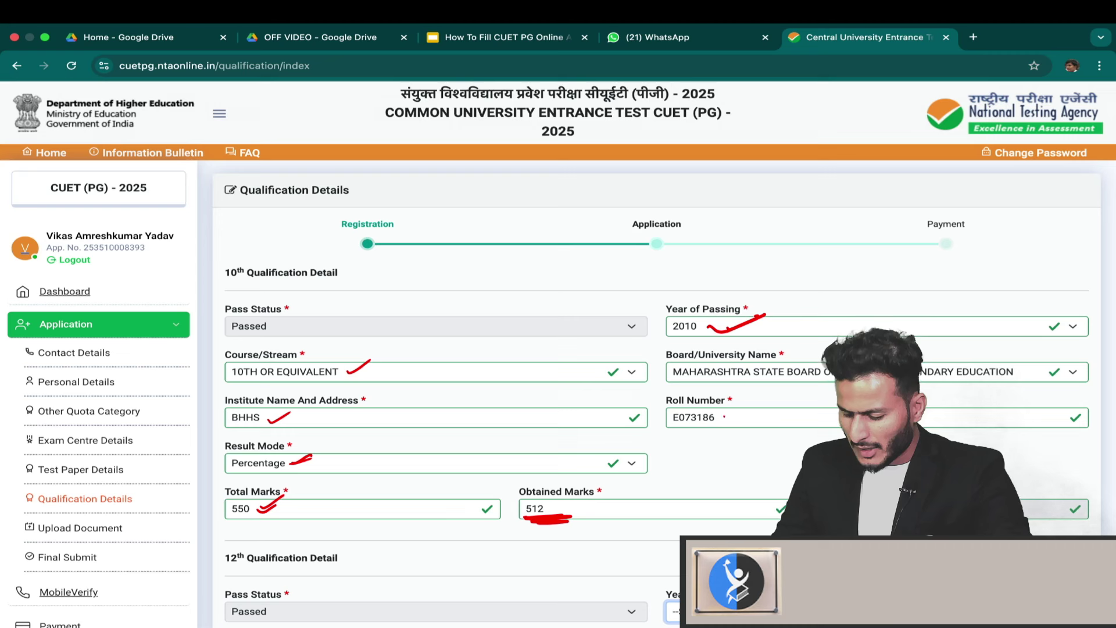
drag(724, 416, 747, 409)
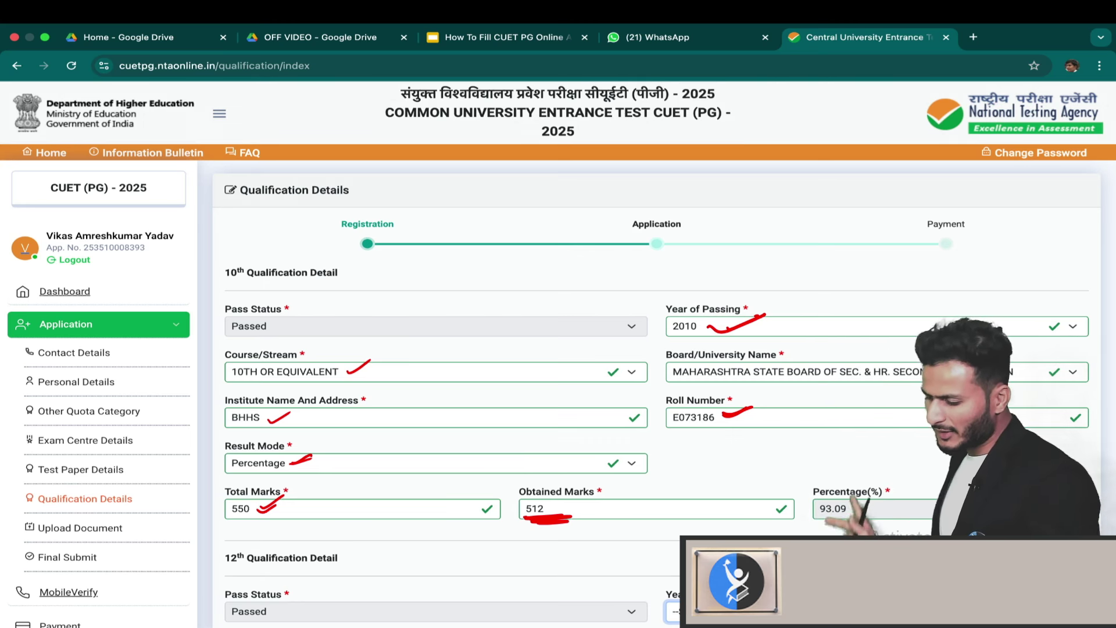
Step: Move to the Graduation Qualification Detail slide, tick the year 2015, and underline and circle the word Appearing
scroll(558, 348, down, 8)
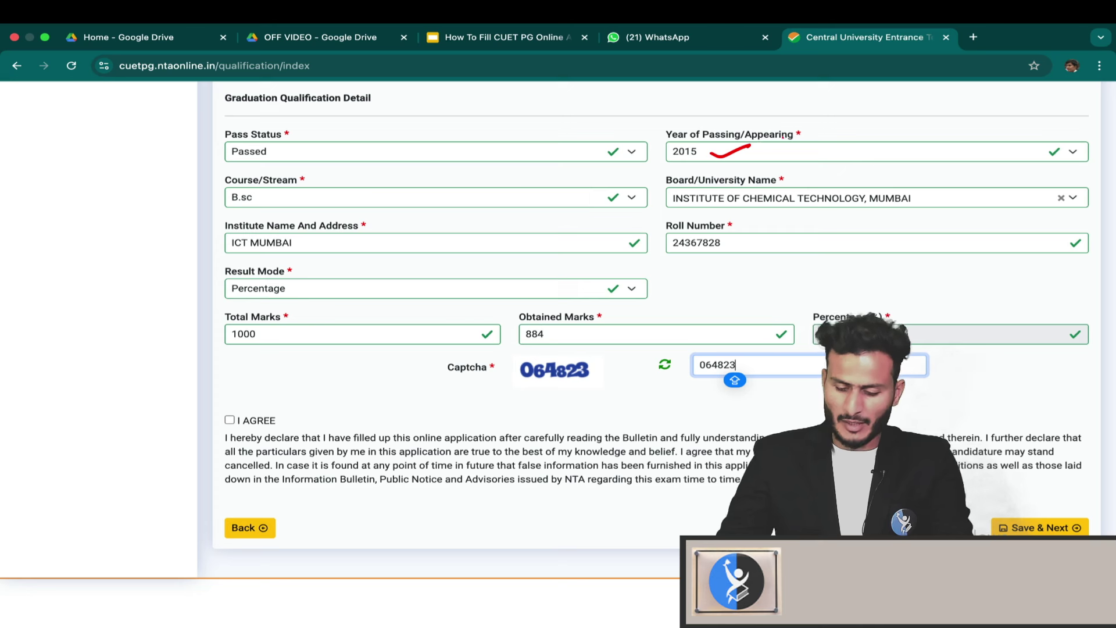
mouse_move(794, 128)
mouse_down()
mouse_move(802, 146)
mouse_move(771, 149)
mouse_move(812, 147)
mouse_up()
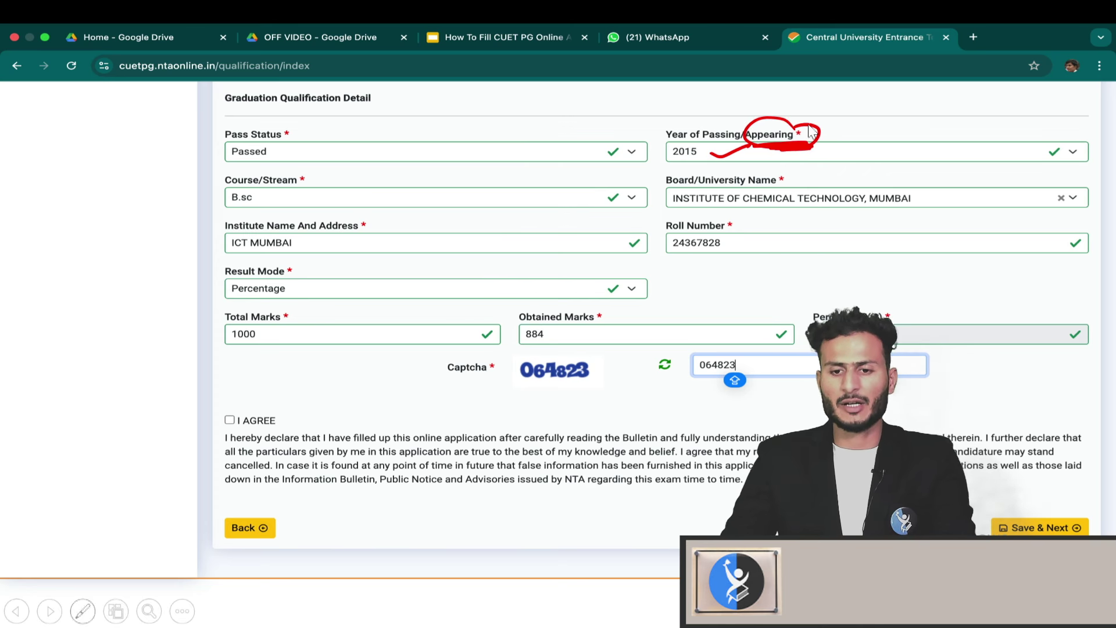
Step: Erase the underline and circle around the word Appearing and return to the pen
key(ctrl+e)
click(809, 145)
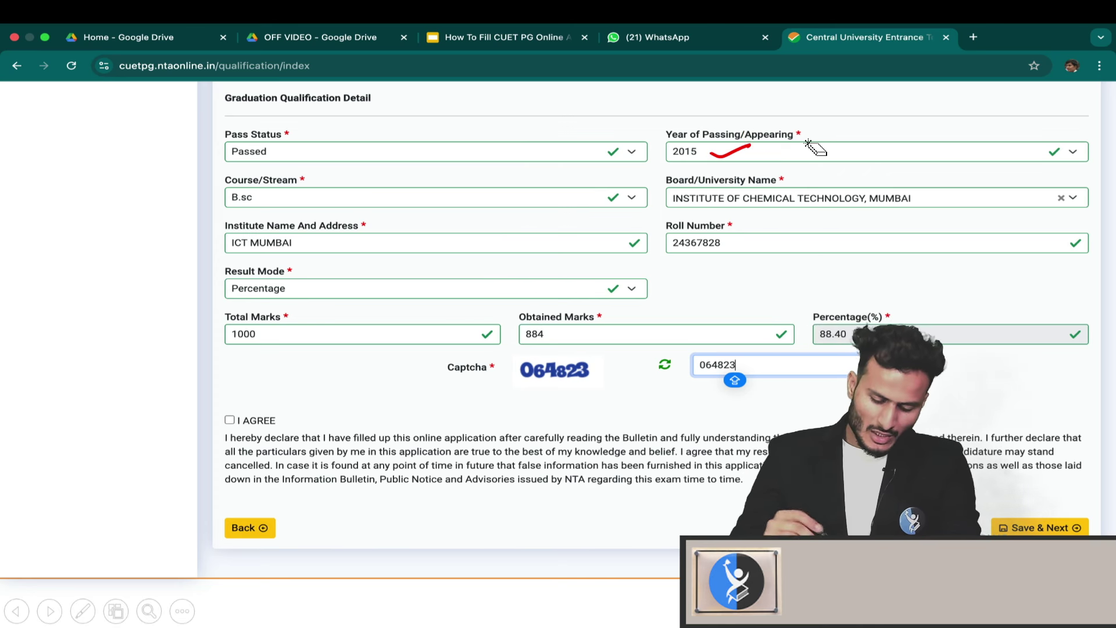
key(ctrl+p)
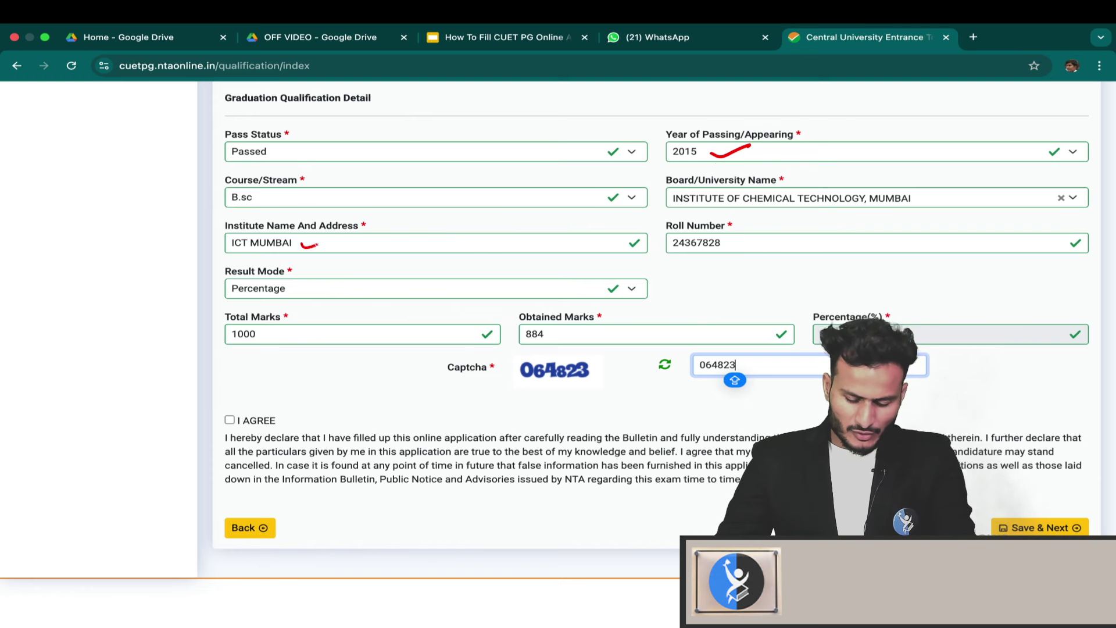
Step: Tick the graduation institute, roll number and result mode, underline the captcha and its entry field, and tick I AGREE
drag(317, 245, 340, 236)
drag(729, 244, 762, 237)
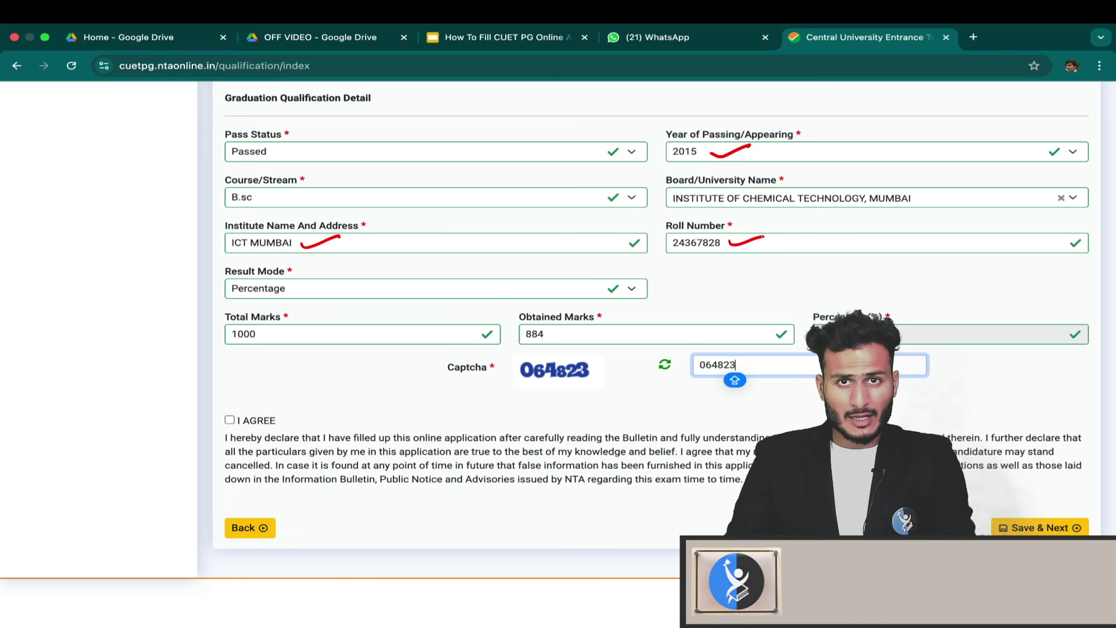
drag(302, 287, 337, 270)
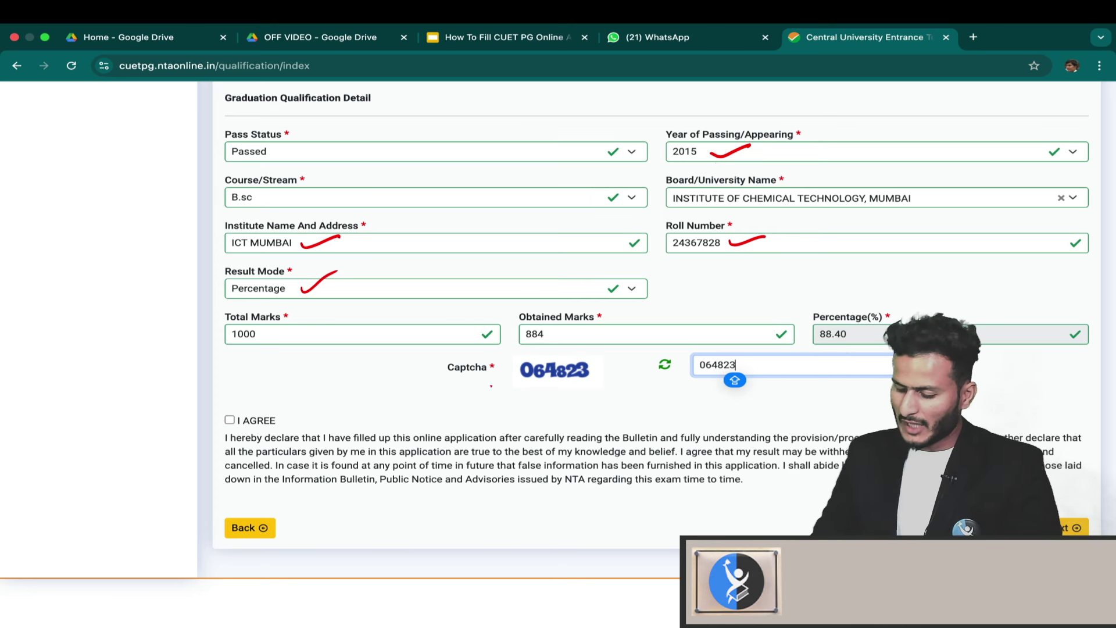
drag(477, 385, 746, 411)
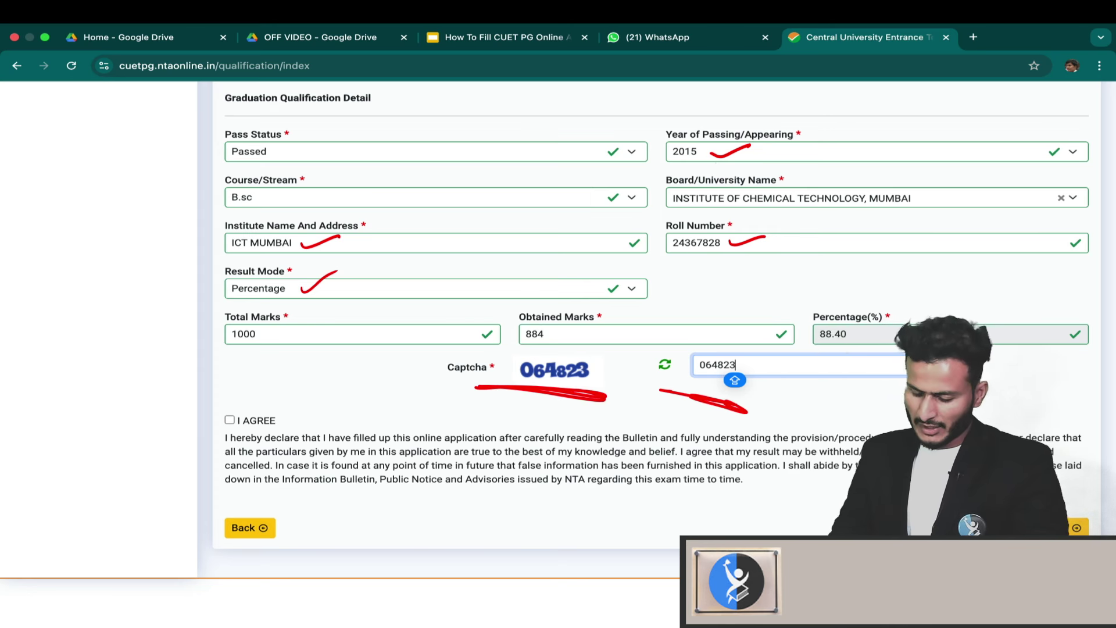
drag(204, 410, 289, 393)
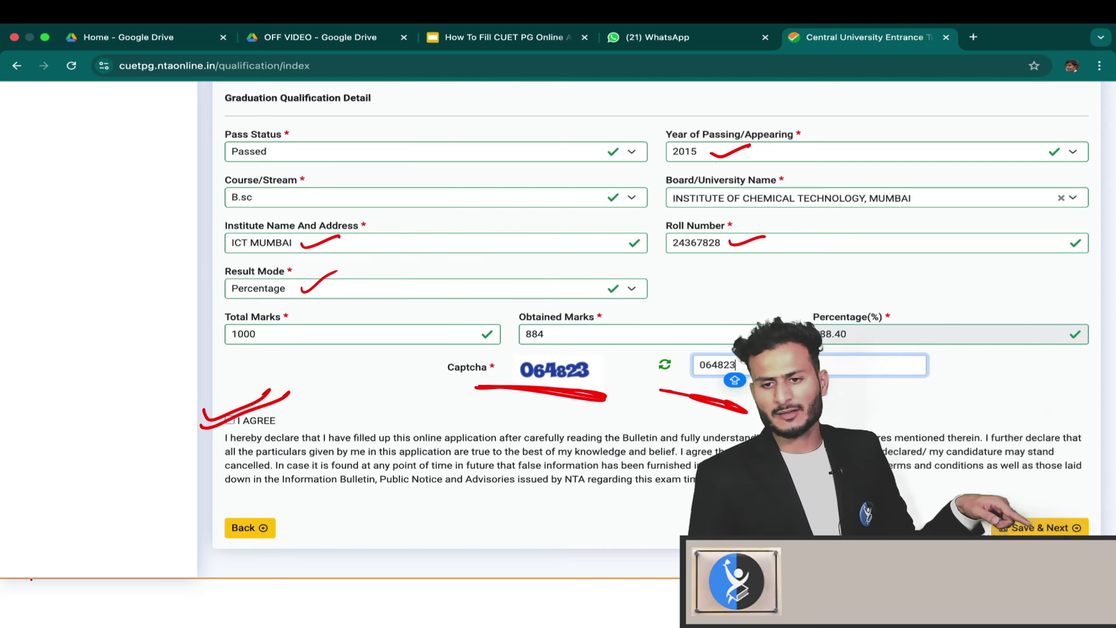
Step: Move to the blank Document upload slide, point red arrows at both Choose File buttons, and underline SIGNATURE
click(50, 610)
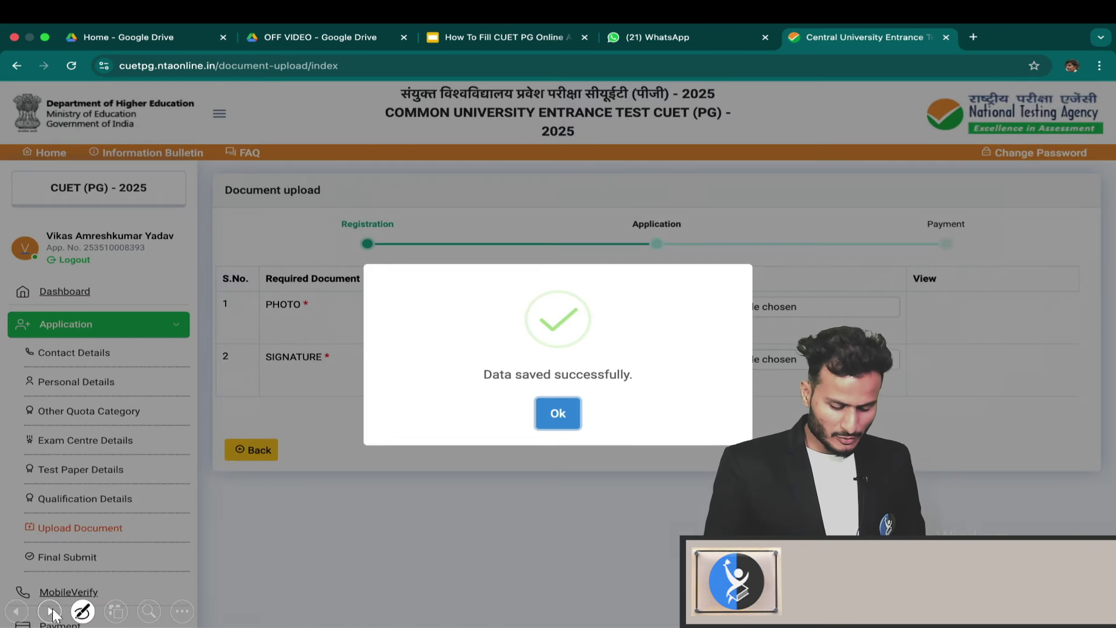
click(50, 612)
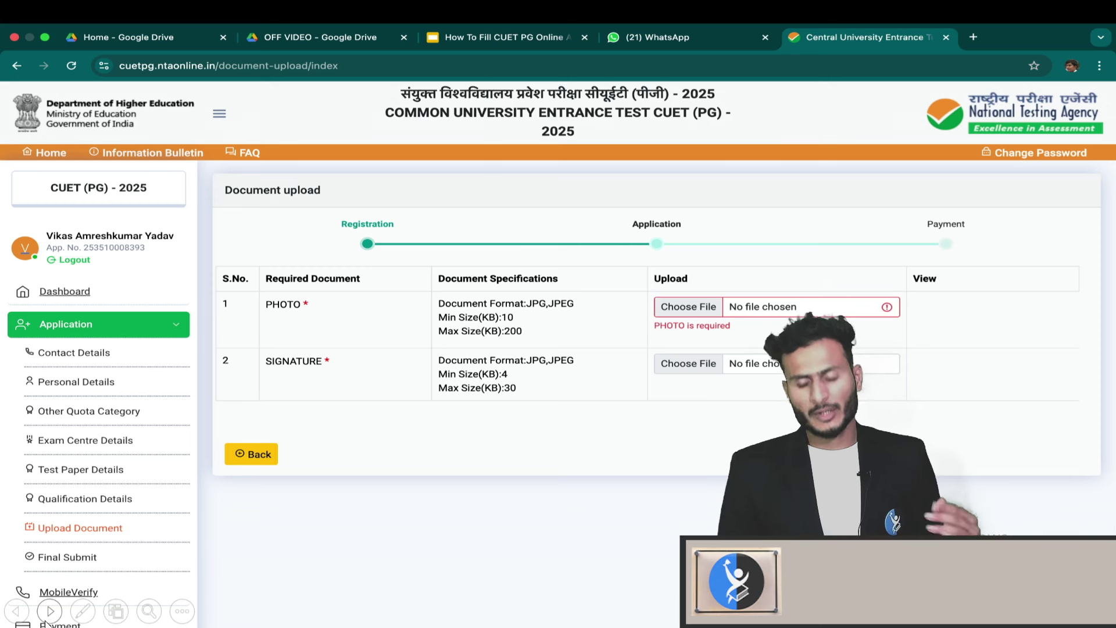
drag(690, 317, 687, 347)
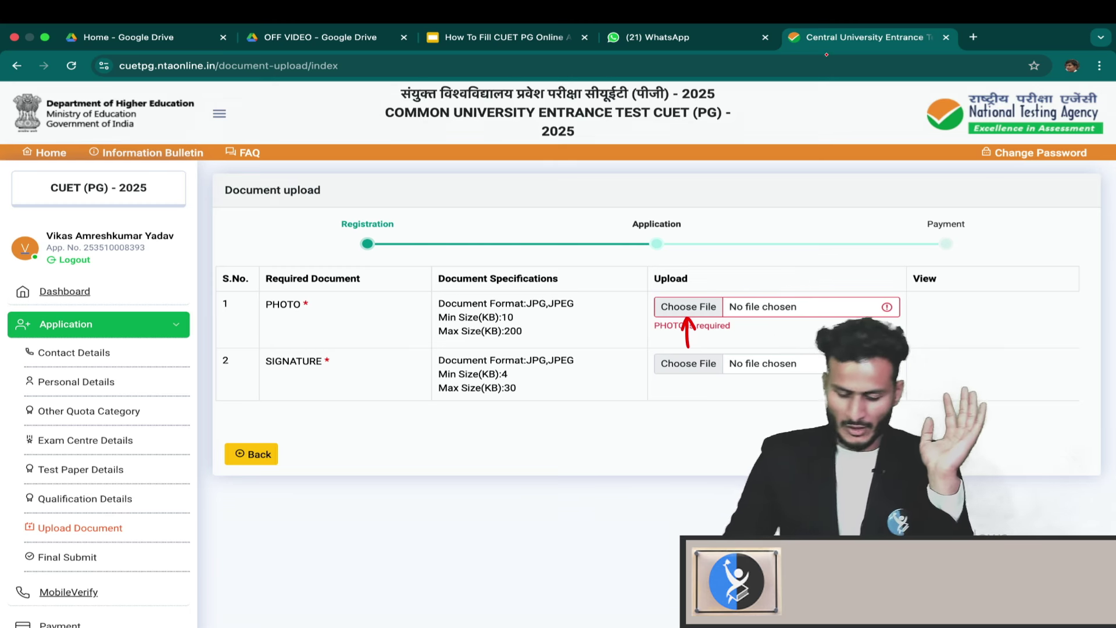
drag(266, 375, 350, 371)
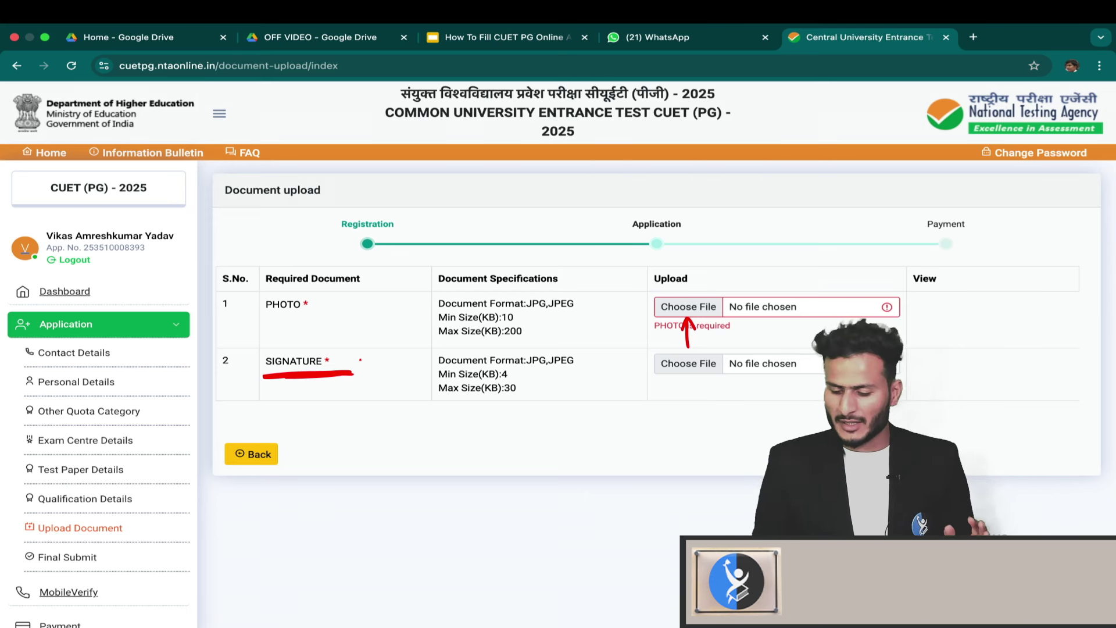
drag(689, 410, 695, 374)
mouse_move(684, 392)
mouse_down()
mouse_move(696, 374)
mouse_move(709, 387)
mouse_up()
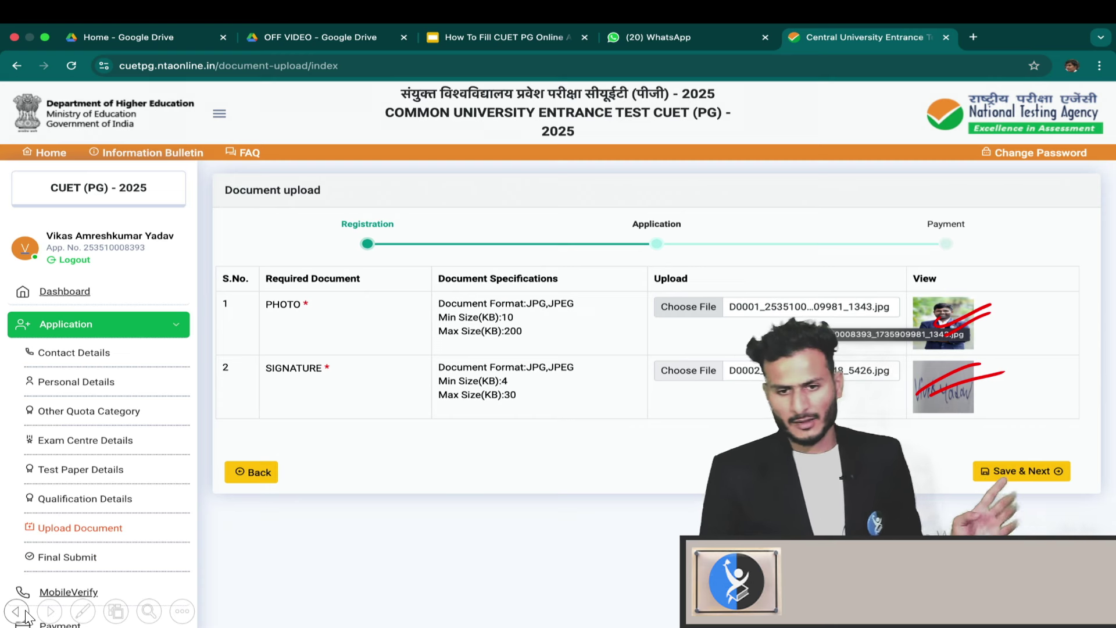
Step: Advance through the Review Application Form slides to the Mobile Verify slide
click(50, 613)
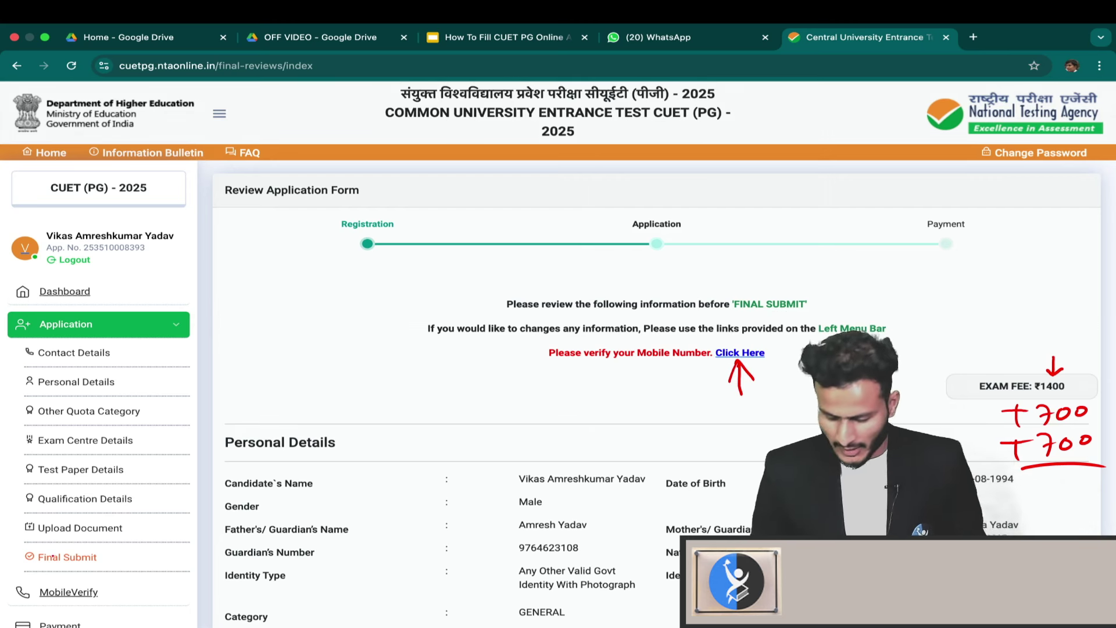
click(53, 612)
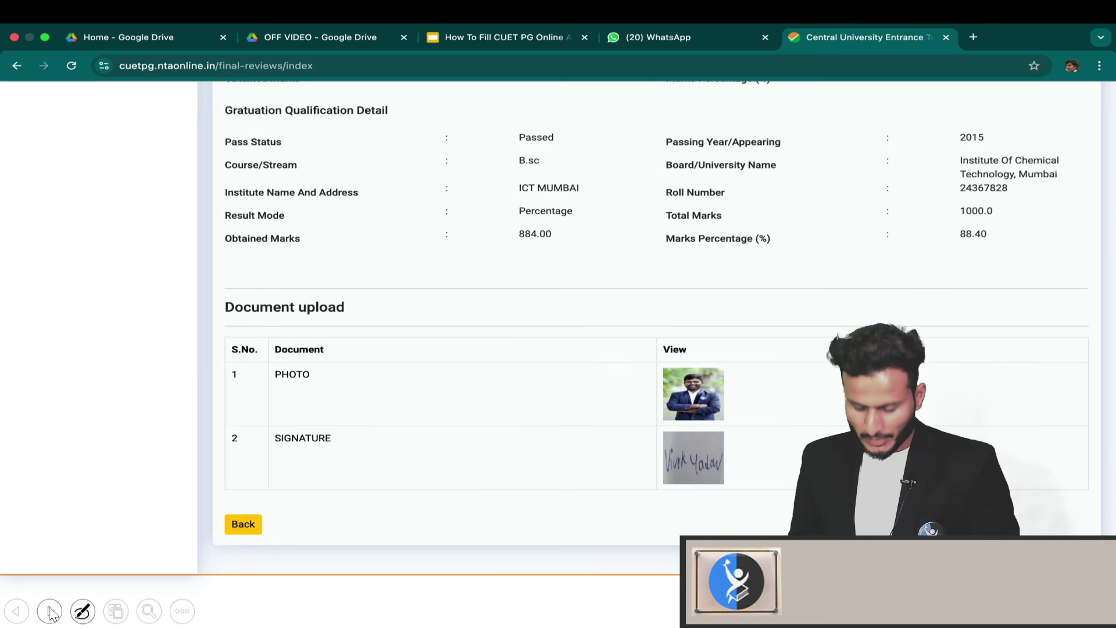
click(53, 612)
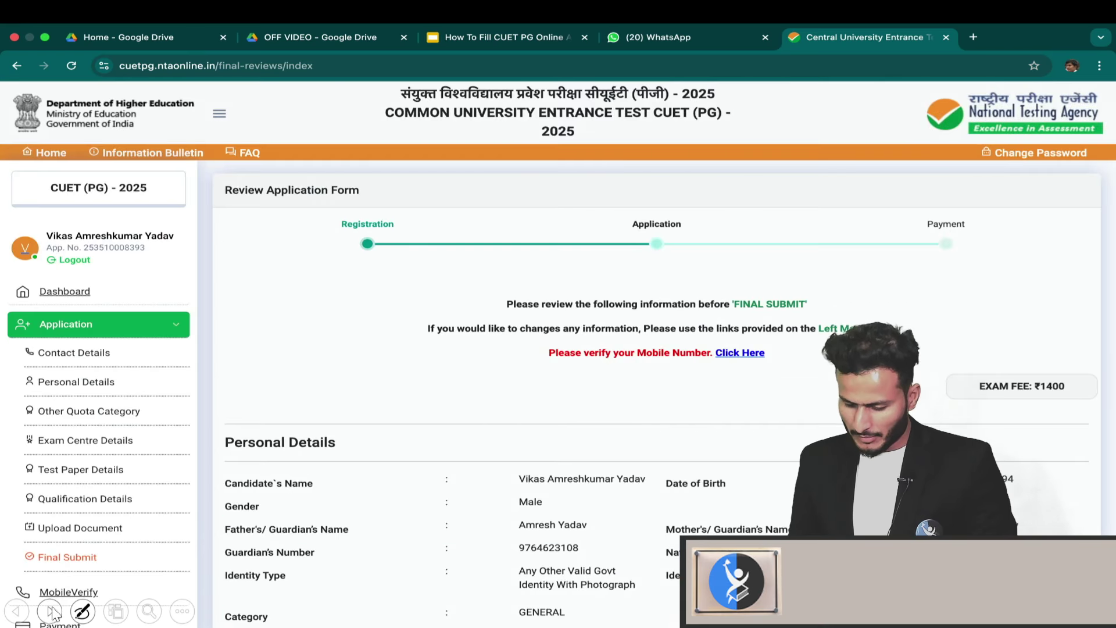
click(52, 611)
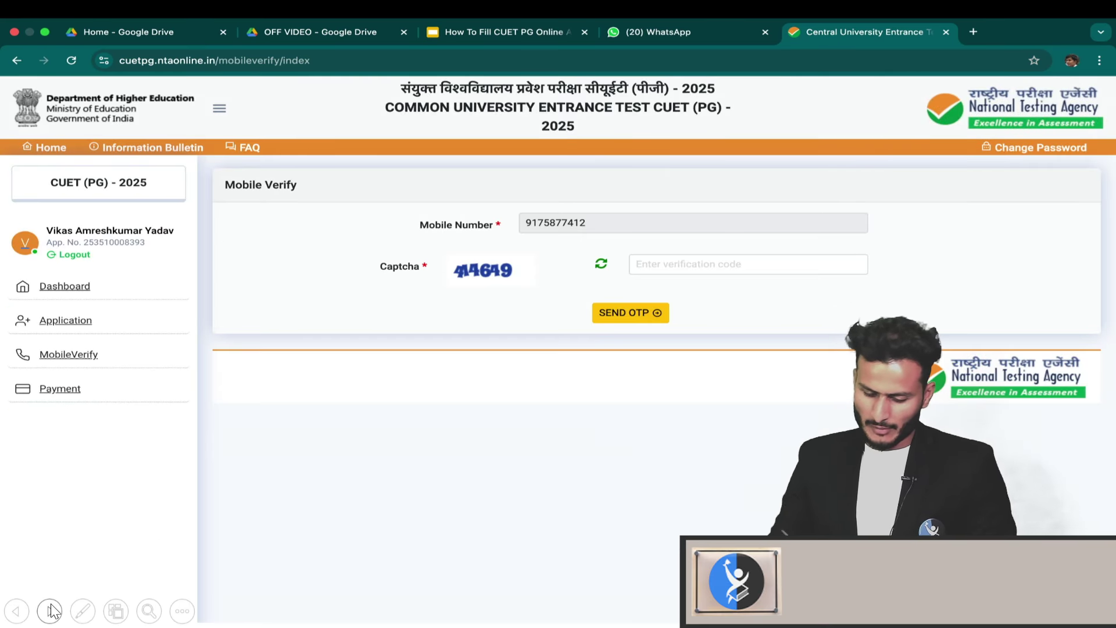
Step: On the Mobile Verify slide, underline the mobile number twice, underline the captcha, and draw an arrow pointing at SEND OTP
drag(514, 236, 615, 232)
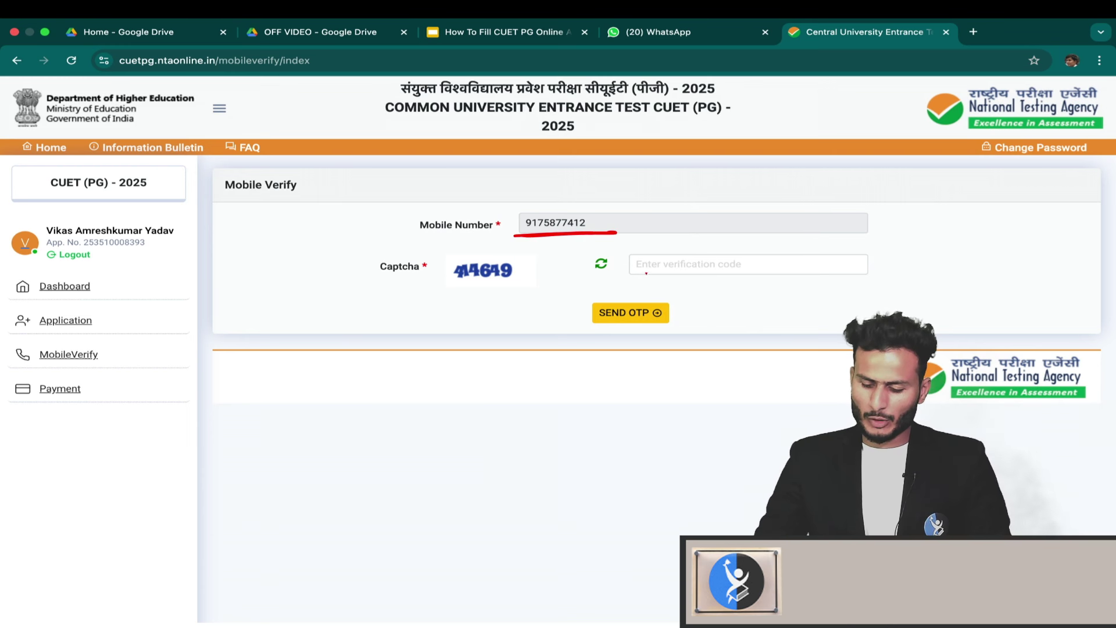
drag(513, 240, 609, 235)
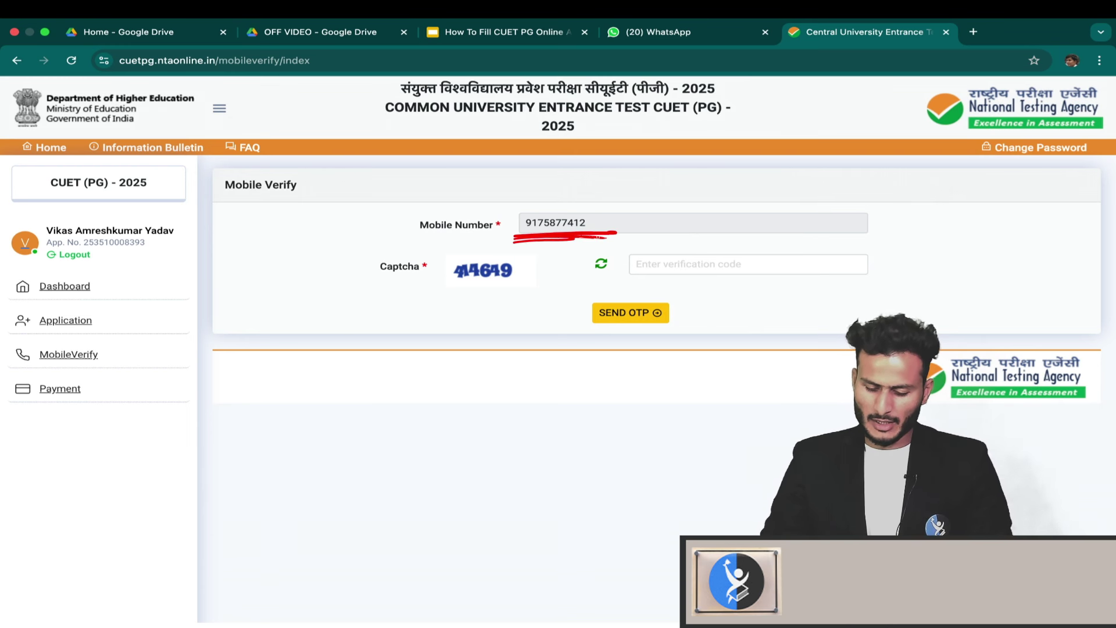
drag(439, 289, 554, 286)
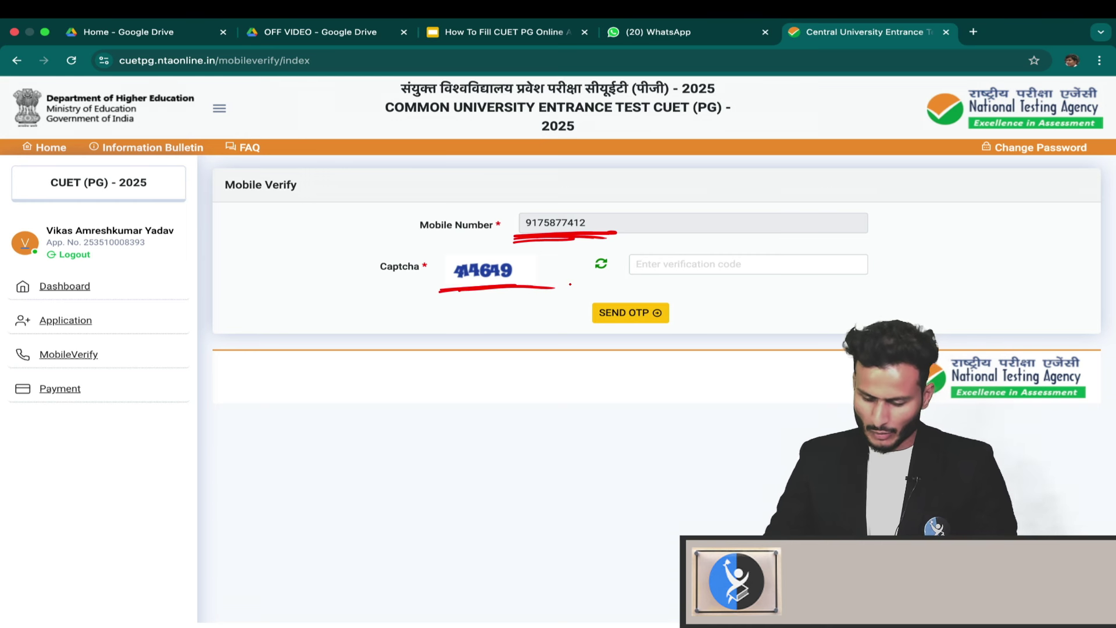
drag(633, 333, 635, 368)
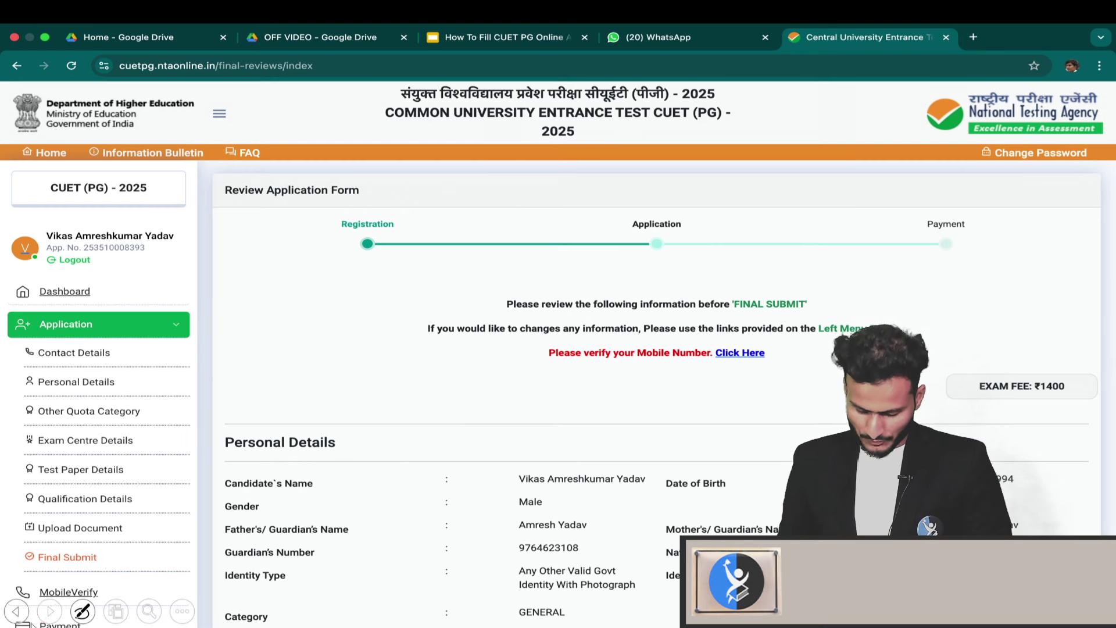
Step: Move past the OTP sent slide to the filled-in Mobile OTP slide and draw an arrow pointing at Verify OTP
click(50, 611)
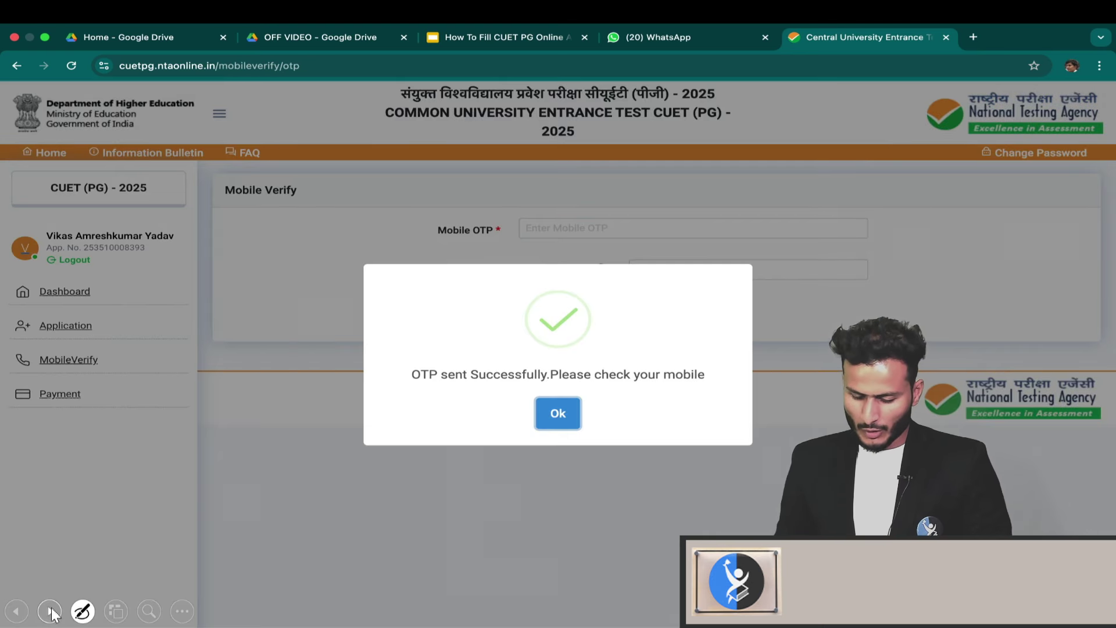
click(52, 615)
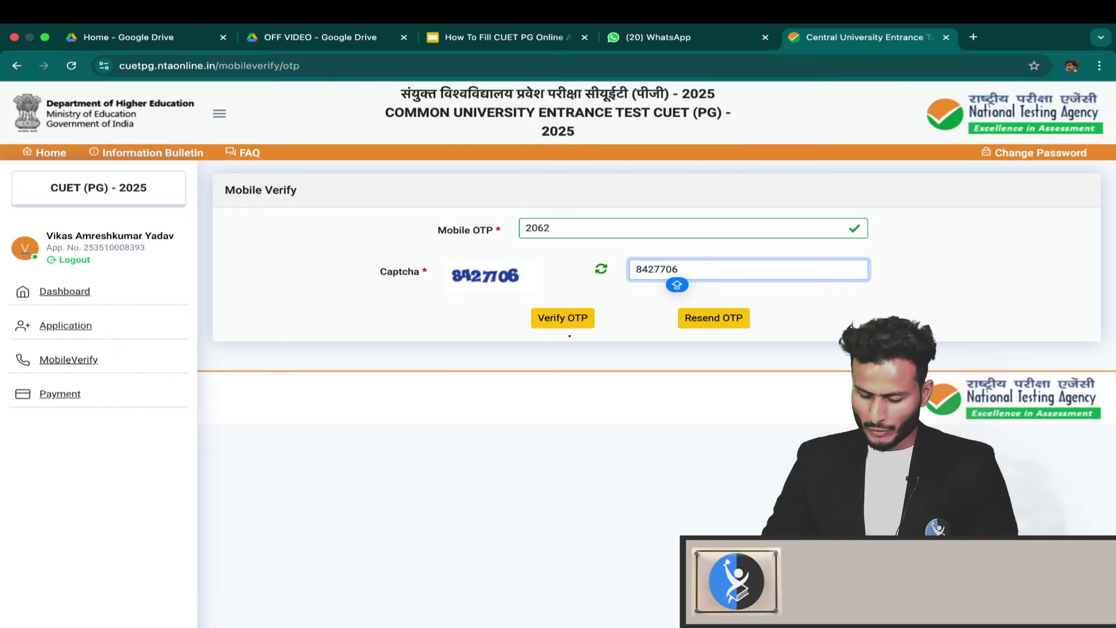
drag(569, 336, 571, 385)
mouse_move(561, 354)
mouse_down()
mouse_move(570, 340)
mouse_move(586, 356)
mouse_up()
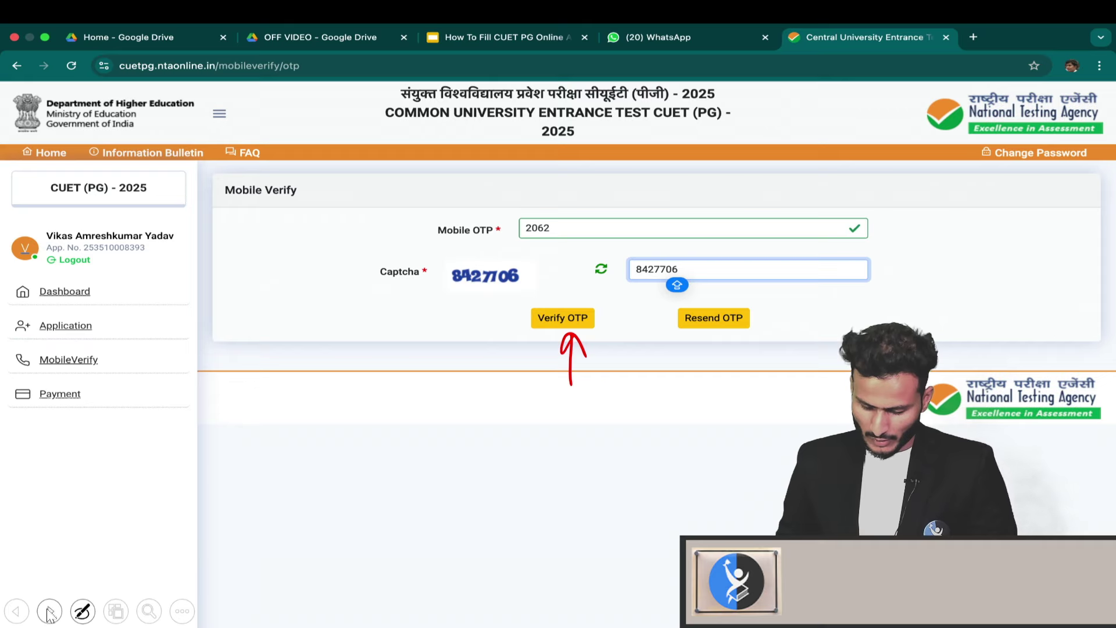
Step: Advance through the mobile verification, Current Status and application review slides to the Review Page checklist slide
click(50, 613)
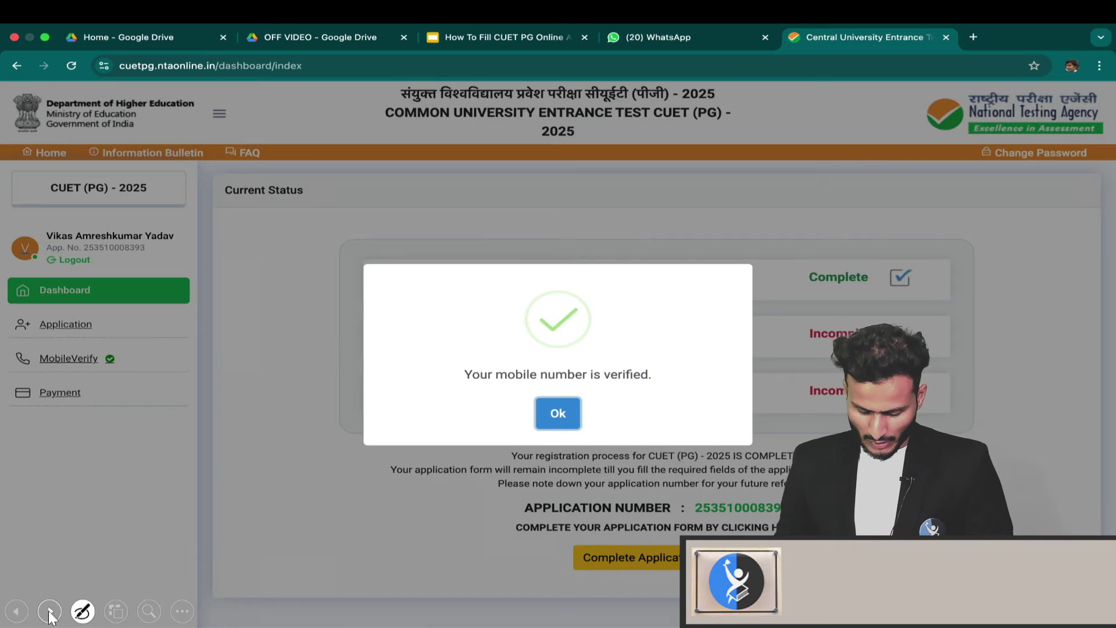
click(50, 613)
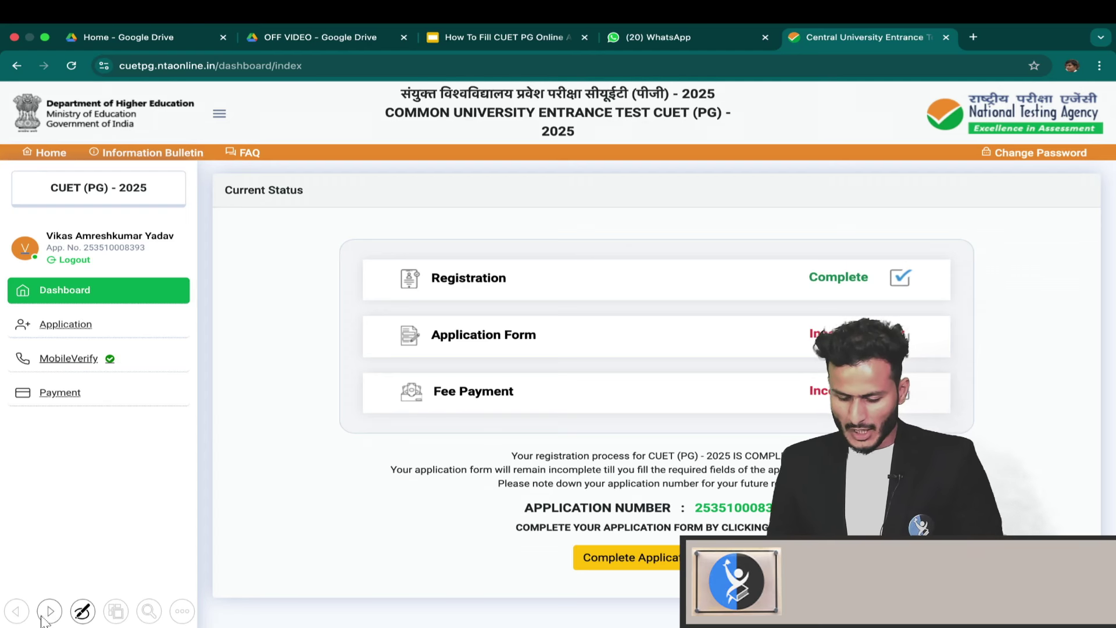
click(50, 612)
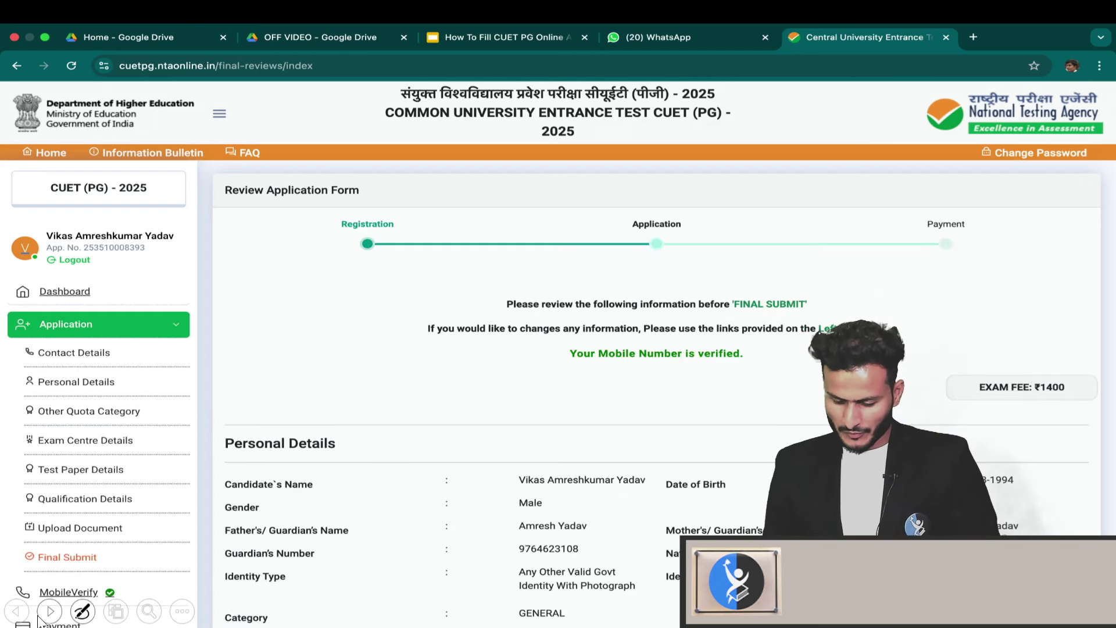
click(49, 613)
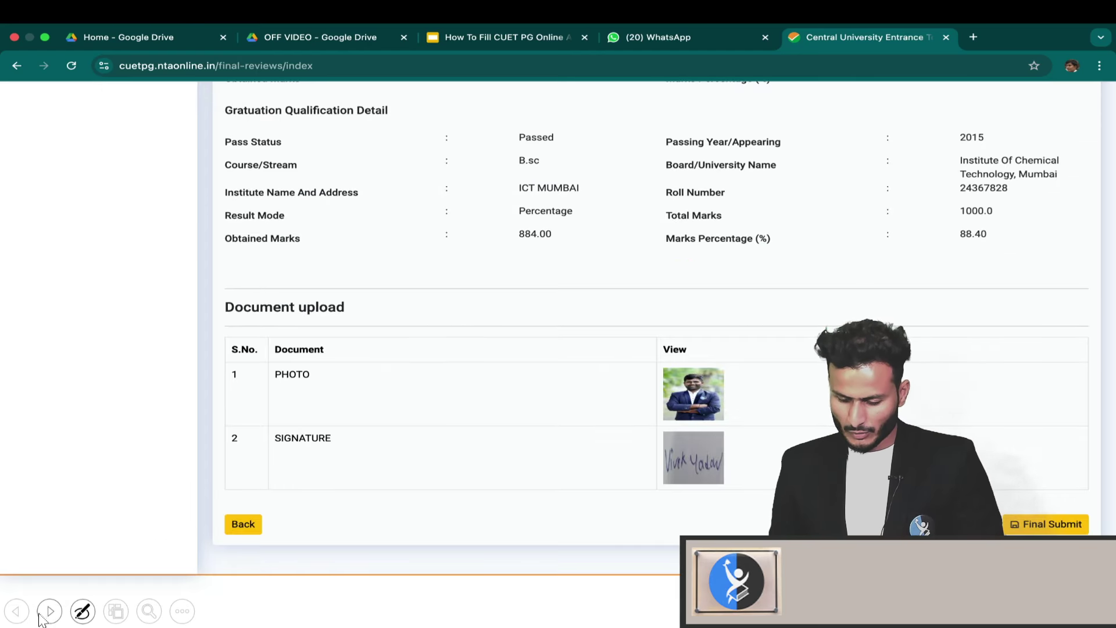
click(49, 613)
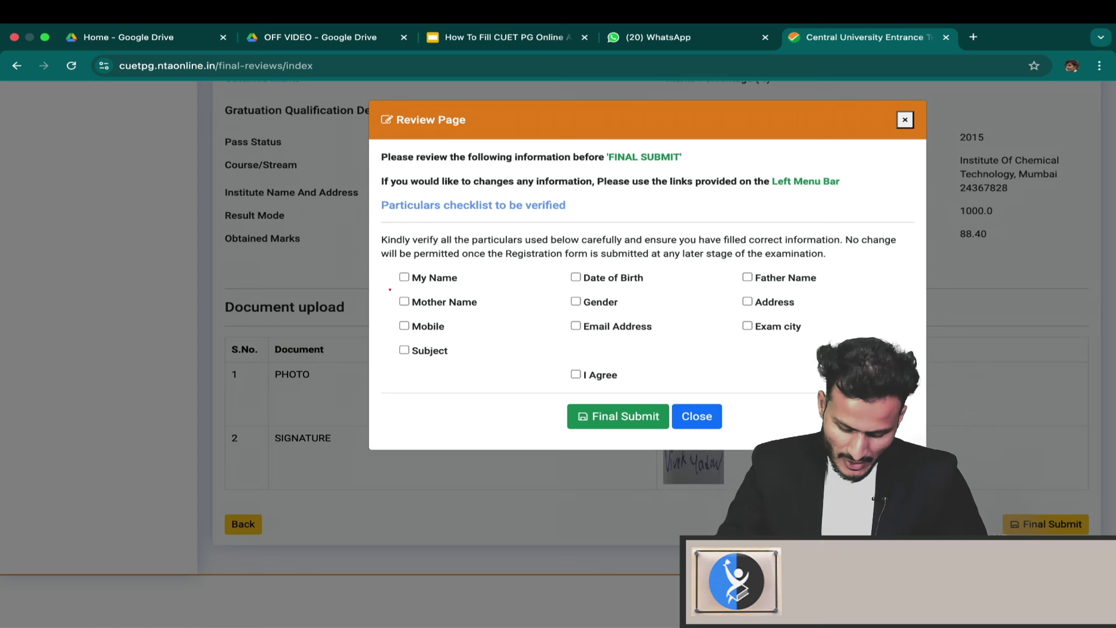
Step: Tick My Name, Mother Name, Mobile and I Agree on the checklist, and draw an arrow pointing at the green Final Submit
drag(388, 283, 416, 266)
drag(393, 305, 421, 288)
drag(393, 329, 421, 313)
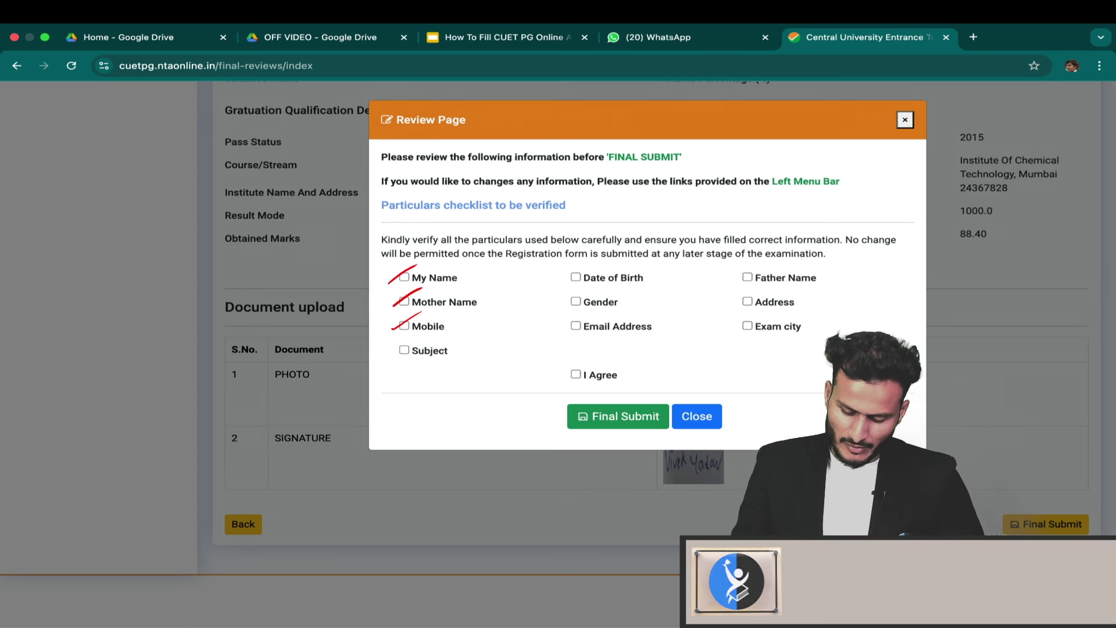
drag(551, 381, 631, 350)
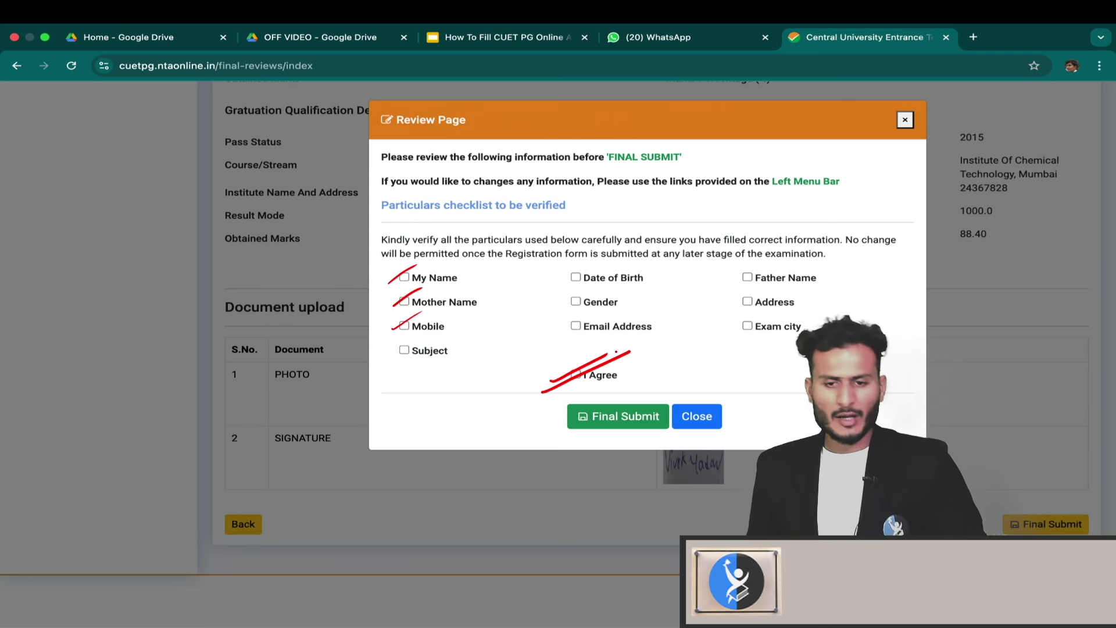
mouse_move(619, 490)
mouse_down()
mouse_move(620, 439)
mouse_move(631, 464)
mouse_up()
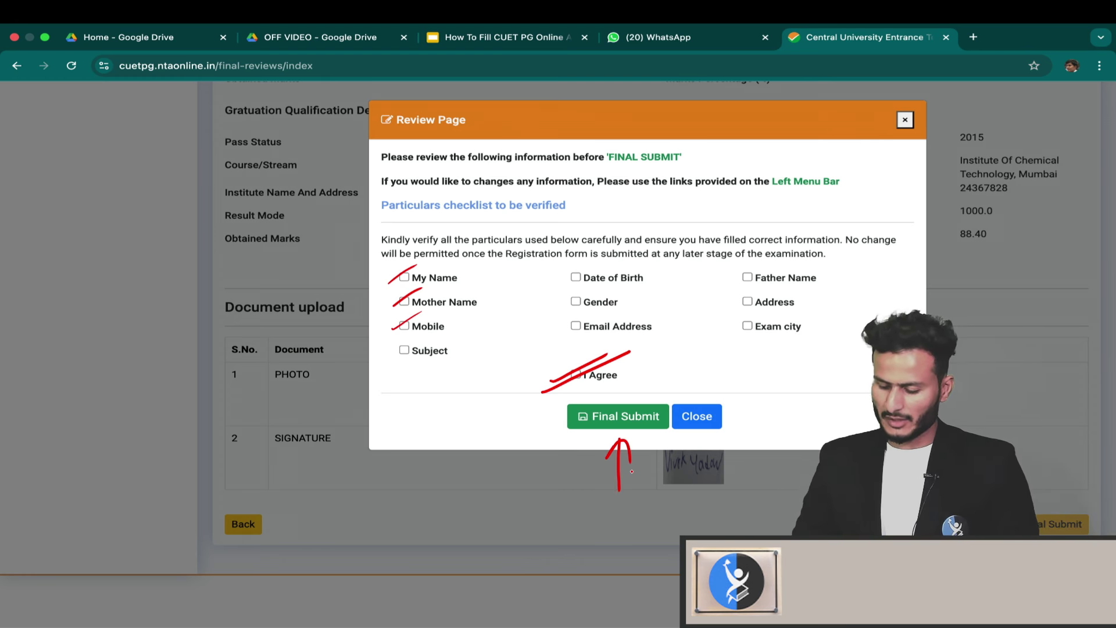
Step: Draw an arrow at Pay now on the Current Status slide, and on the Payment slide circle ₹ 1400 and write +700 +700 beside it
click(51, 611)
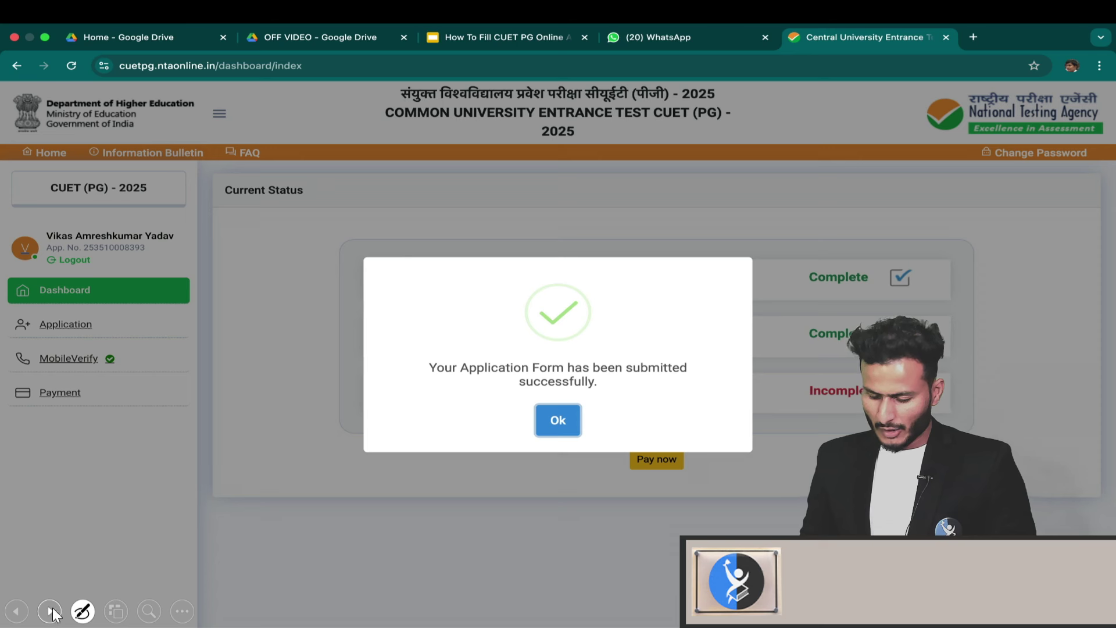
click(51, 611)
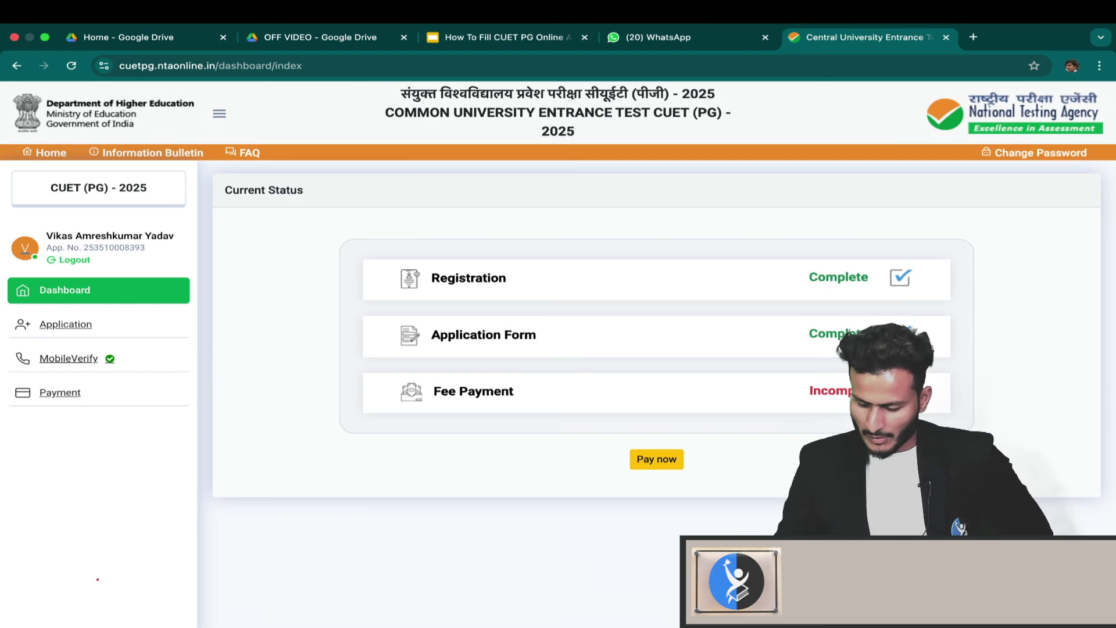
mouse_move(654, 477)
mouse_down()
mouse_move(661, 514)
mouse_move(676, 494)
mouse_up()
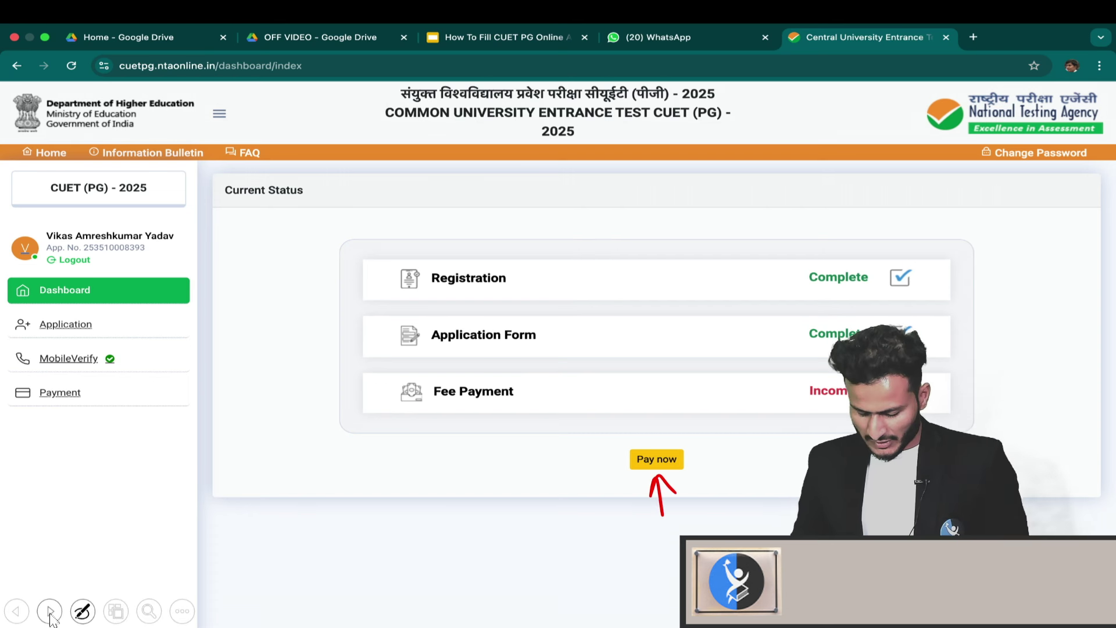
click(52, 613)
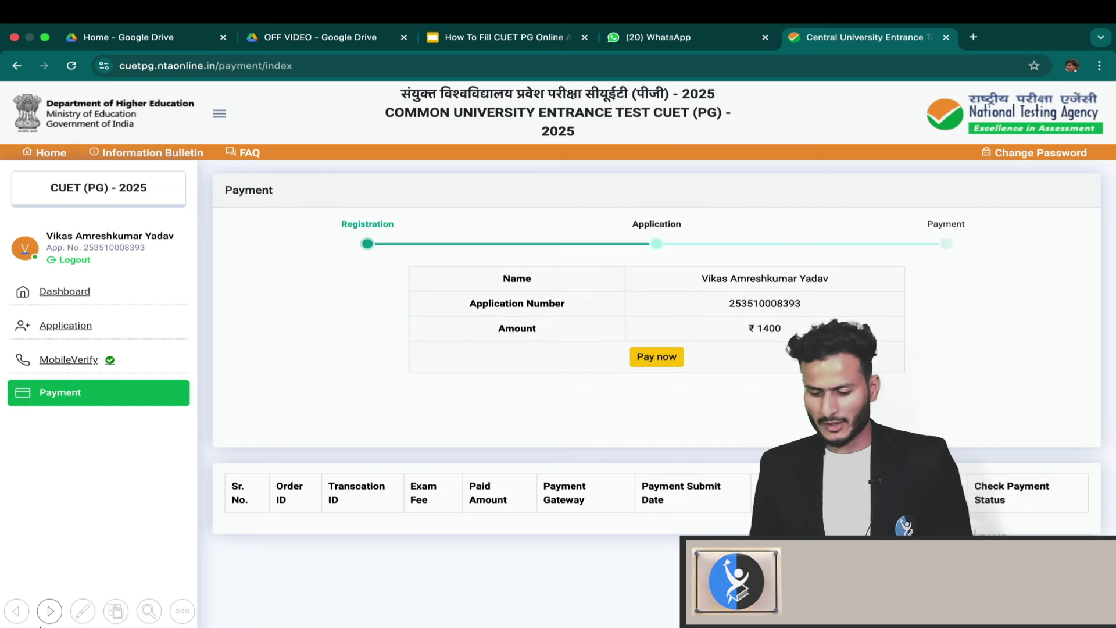
mouse_move(771, 315)
mouse_down()
mouse_move(776, 344)
mouse_move(772, 316)
mouse_up()
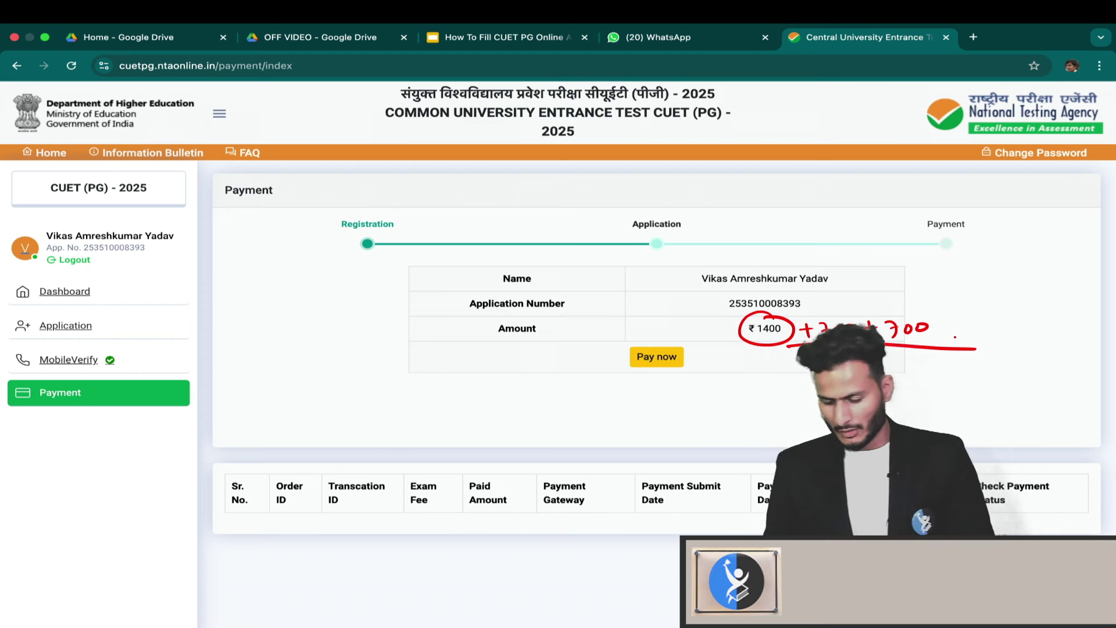
Step: Move past the payment gateway slide to SBIePay Lite, draw an arrow at UPI, and advance to the TARGET CUET (PG) 2025 course slide
mouse_move(51, 613)
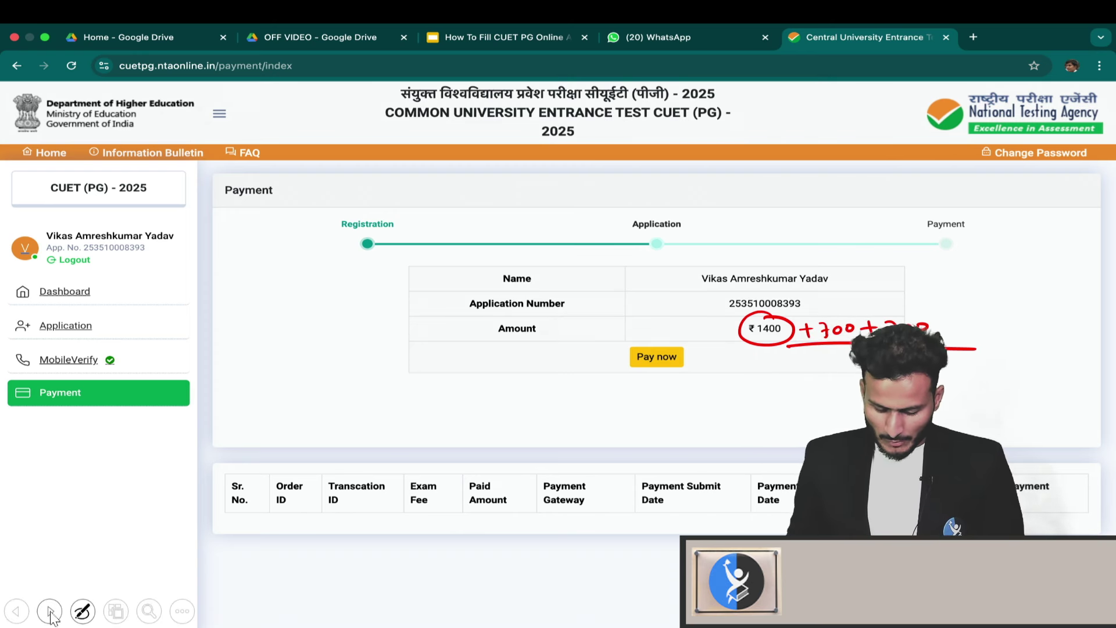
click(51, 611)
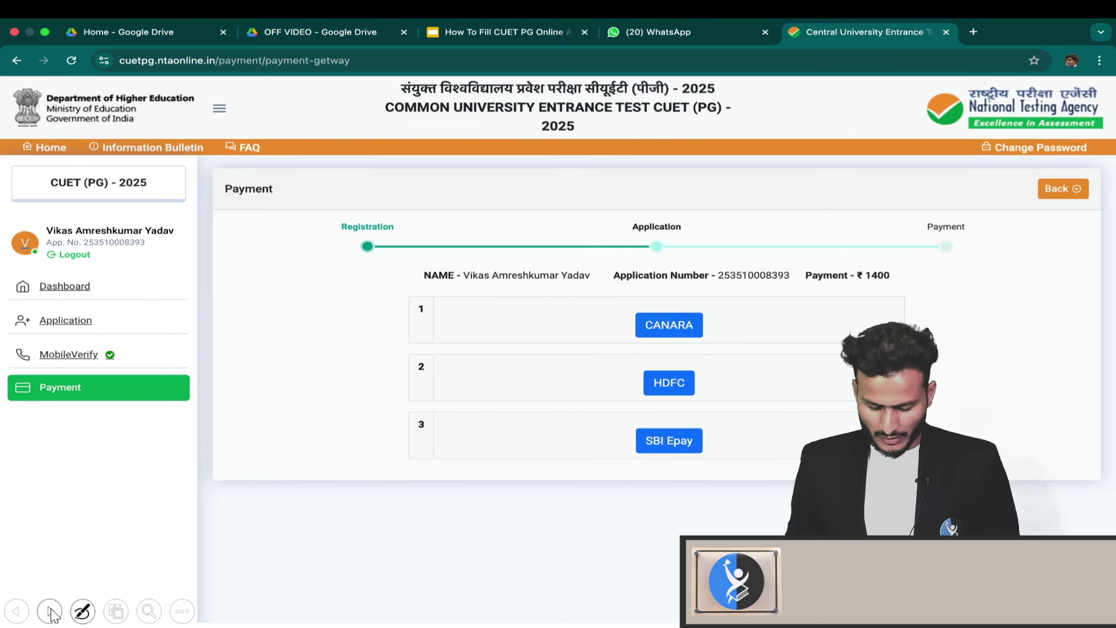
click(51, 614)
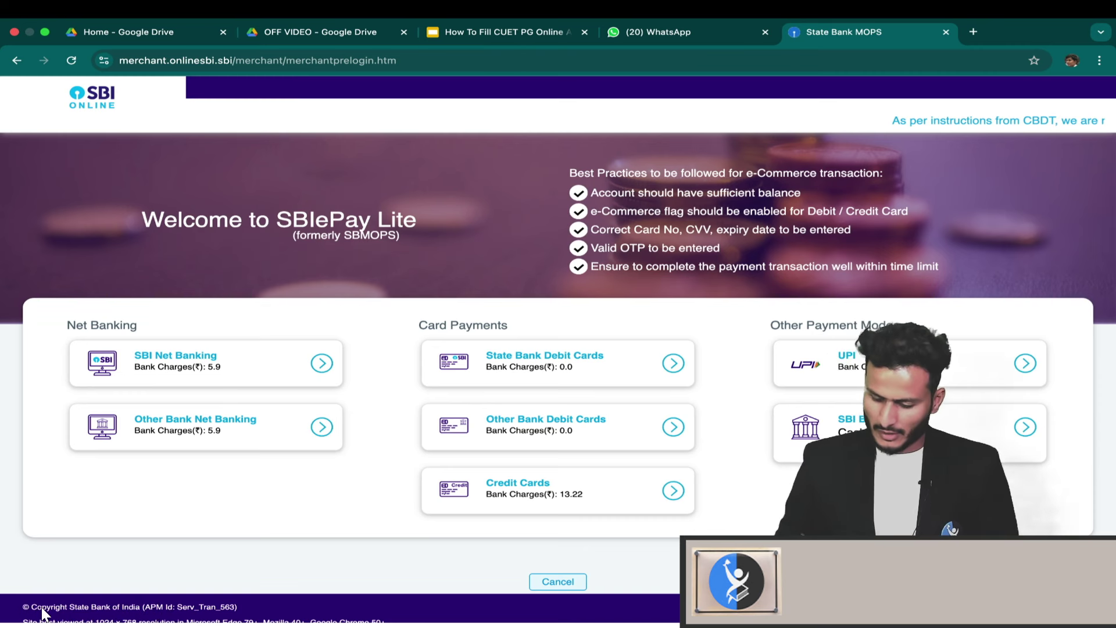
mouse_move(731, 365)
mouse_down()
mouse_move(779, 365)
mouse_move(773, 372)
mouse_up()
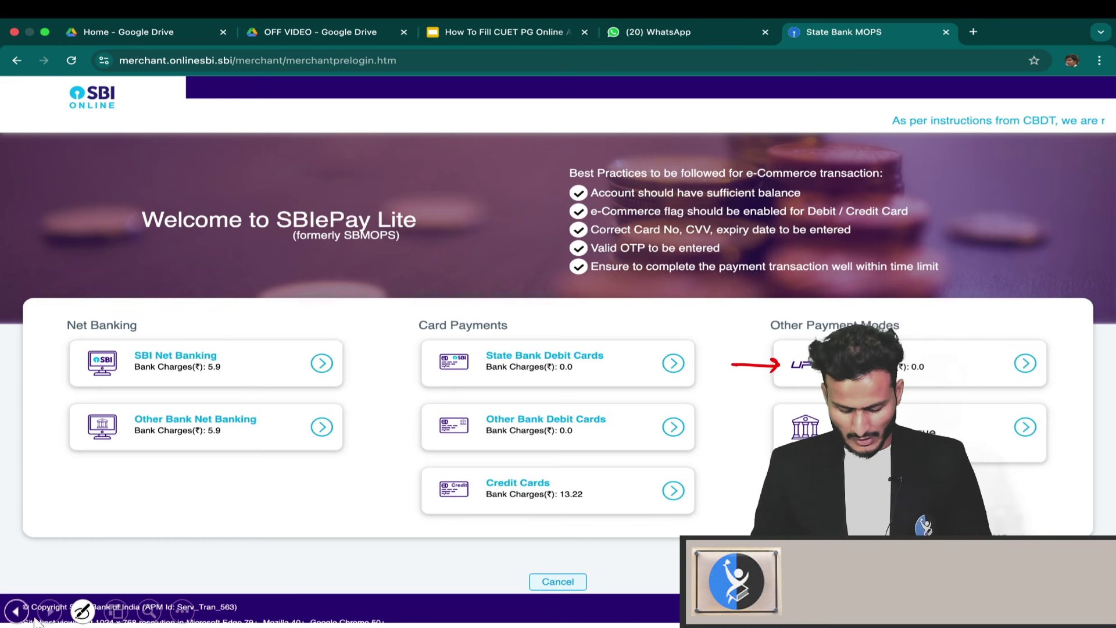
click(51, 614)
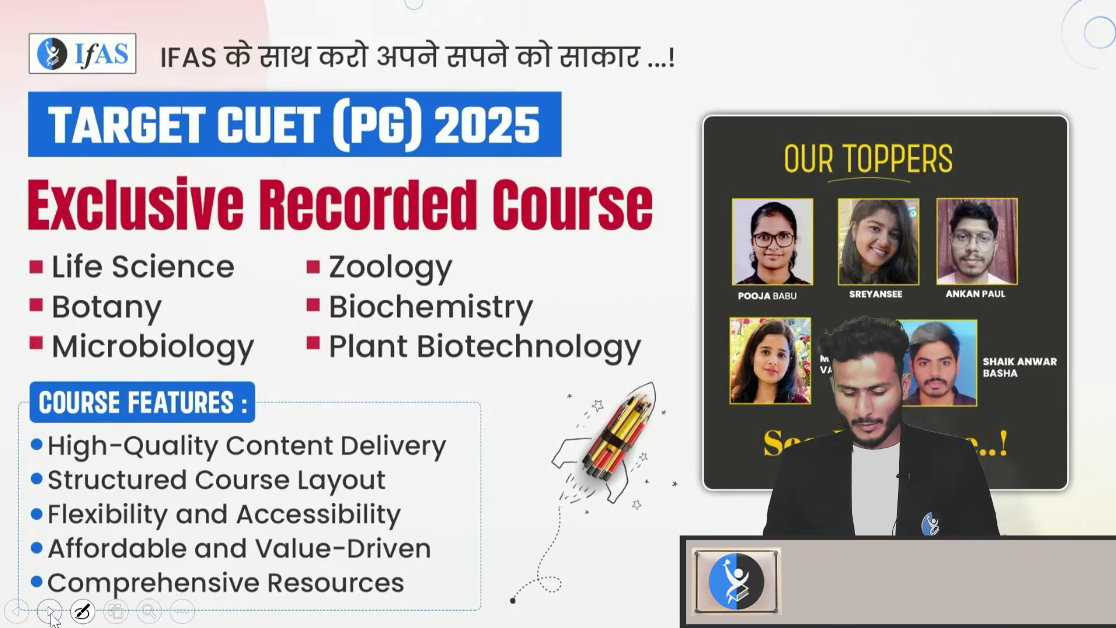